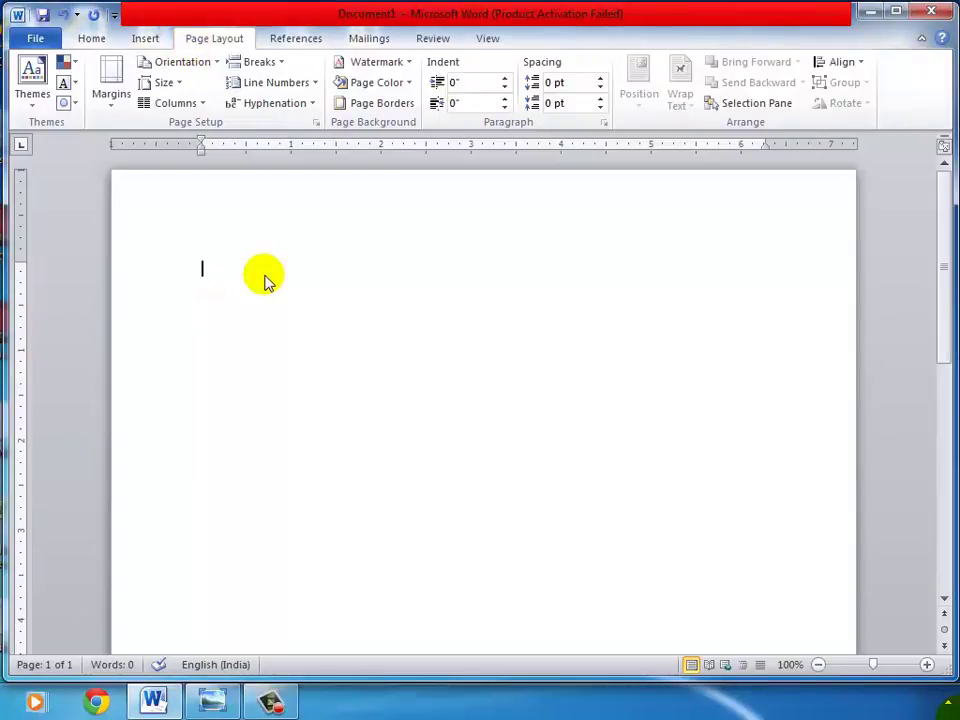
- Generate sample paragraphs in the blank document with =RAND()
type("=RAND(")
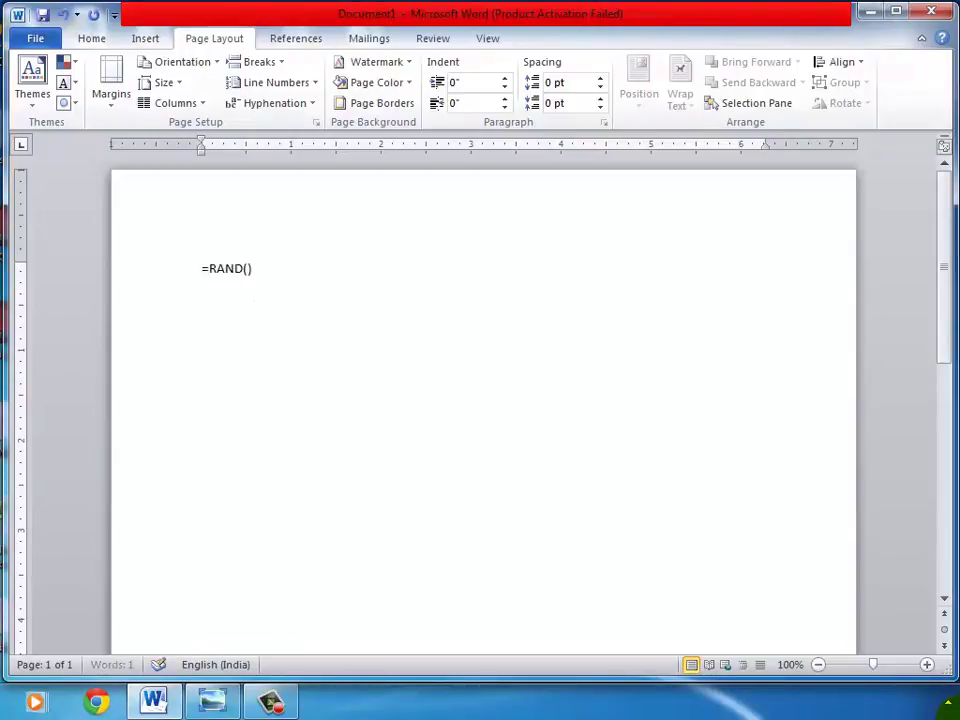
key("Return")
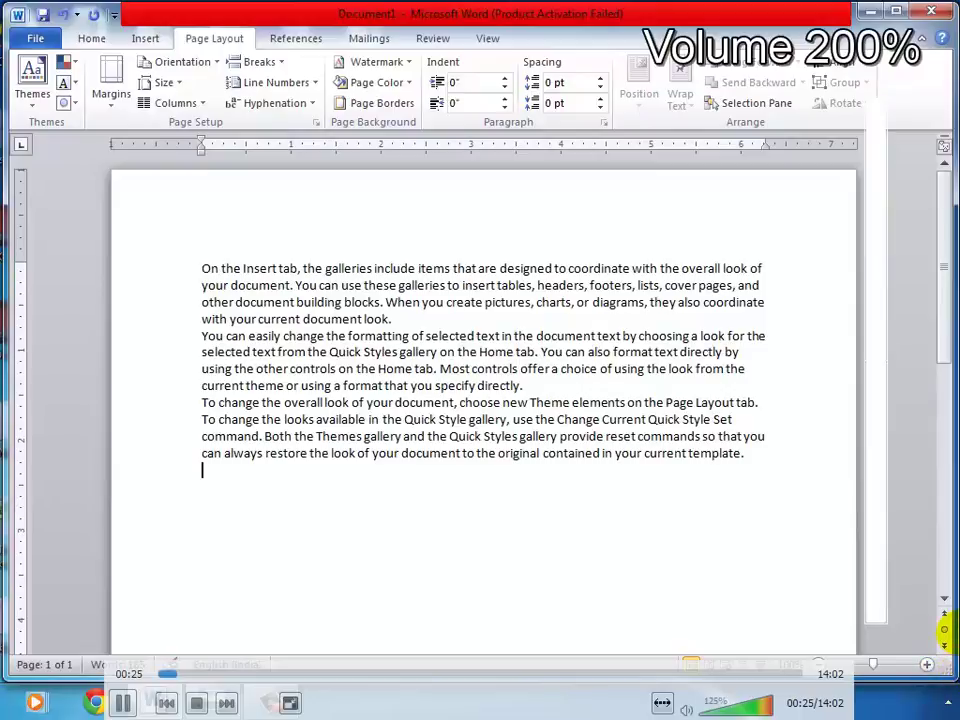
- Format all the sample text as justified, bold and 12 pt
key("ctrl+a")
left_click(91, 38)
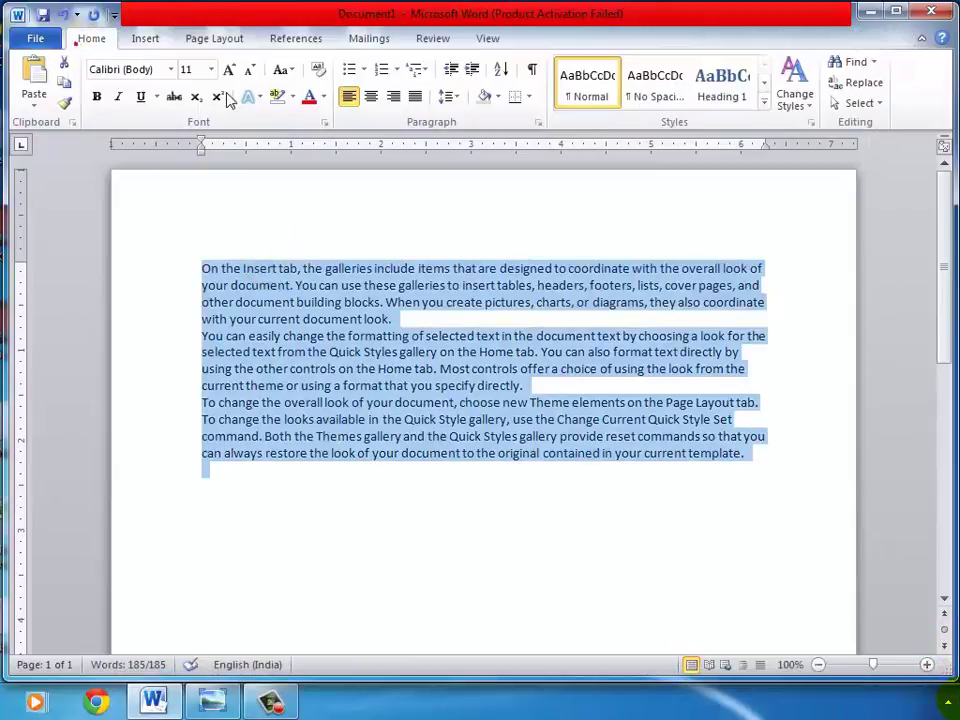
left_click(415, 97)
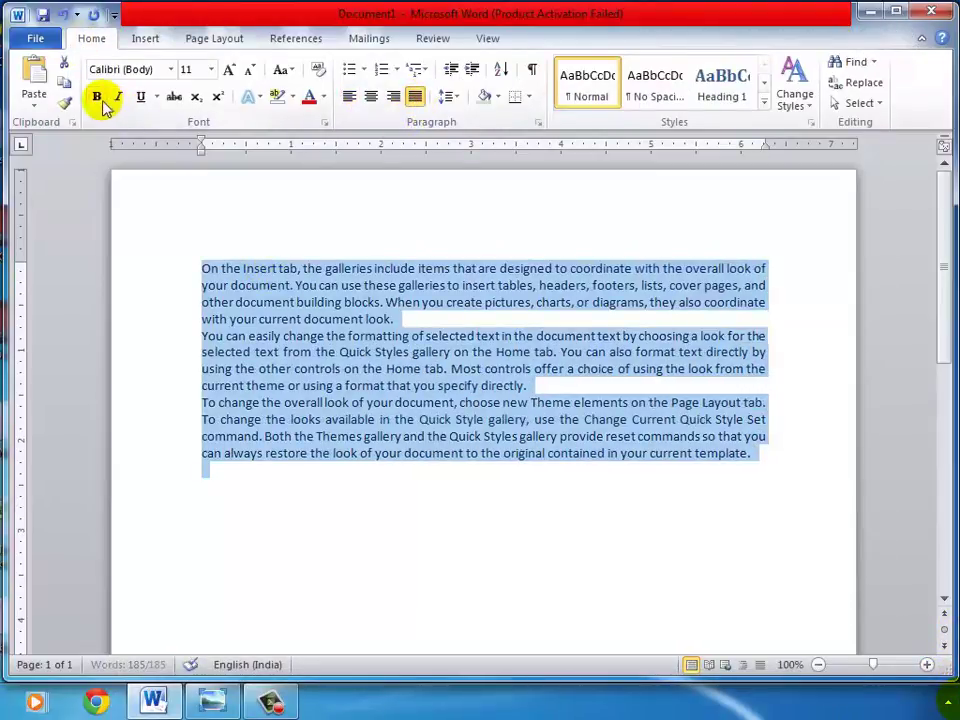
left_click(226, 70)
left_click(290, 377)
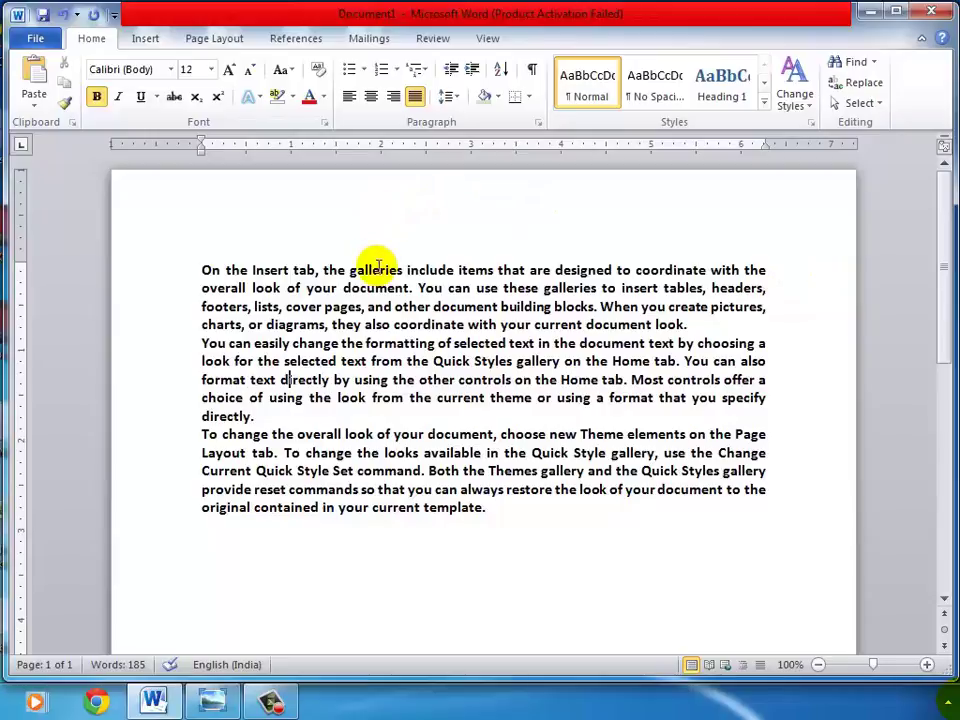
- Add the word MARGIN on its own line below the last paragraph, and delete it again
left_click(505, 507)
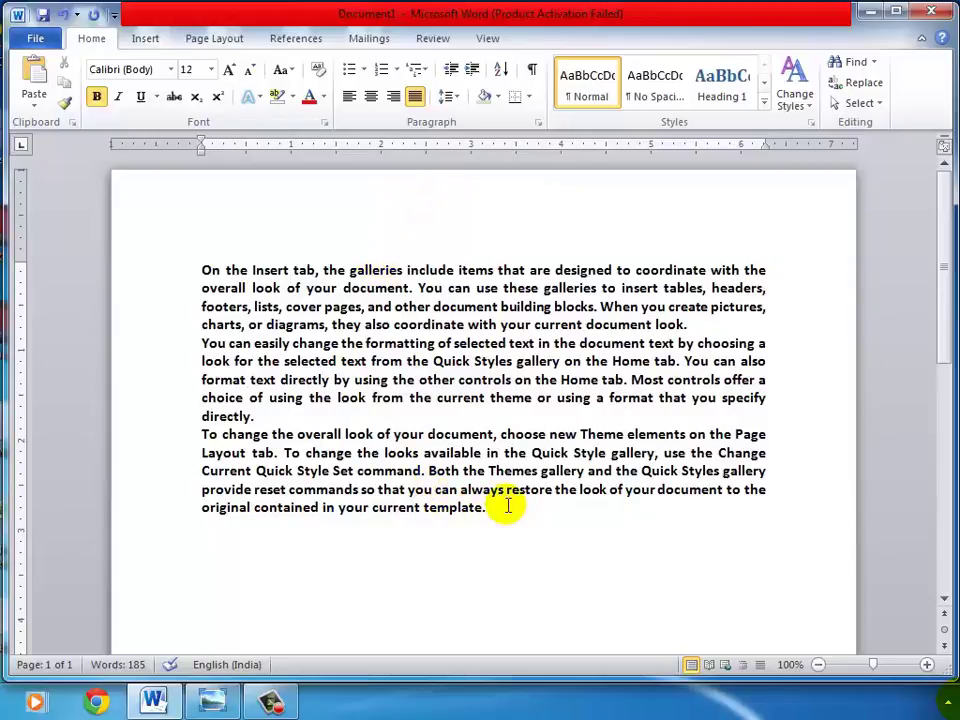
key("Return")
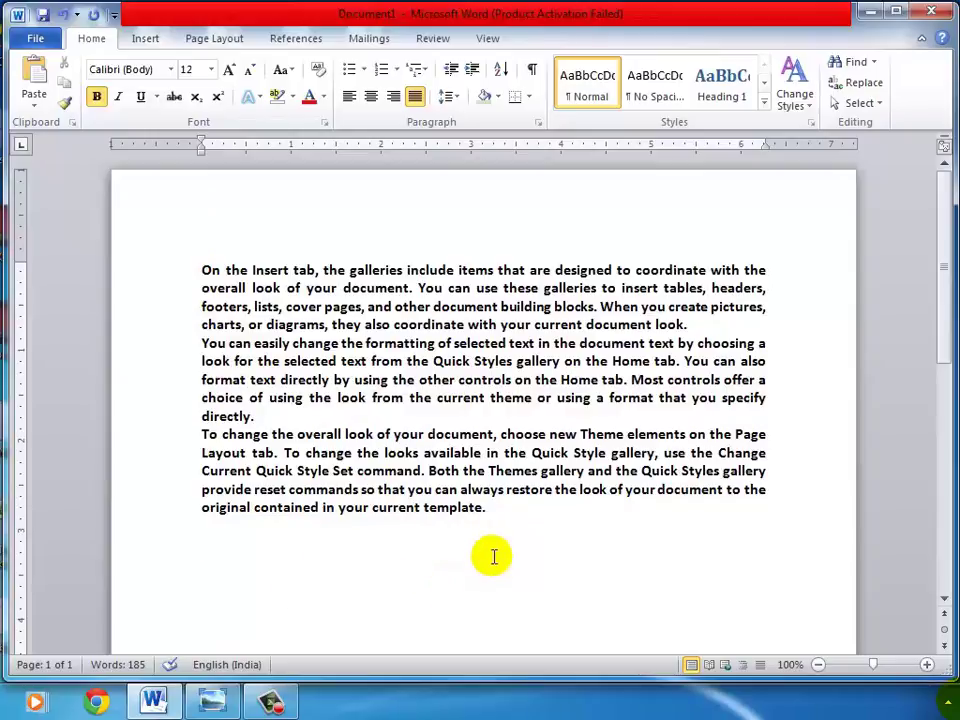
type("MARGIN")
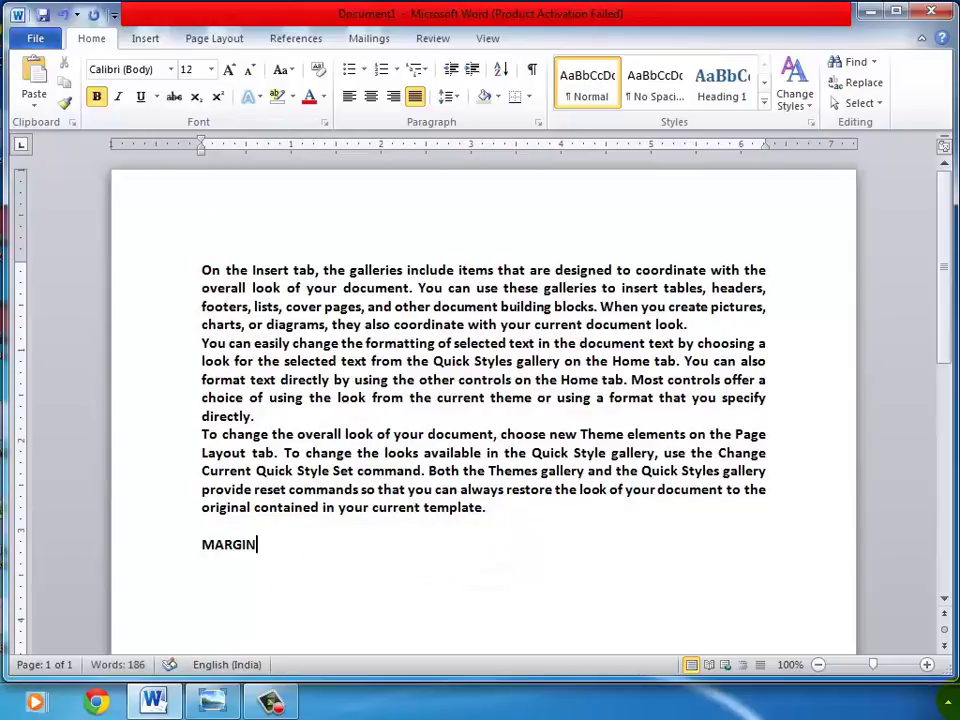
left_click_drag(259, 544, 191, 544)
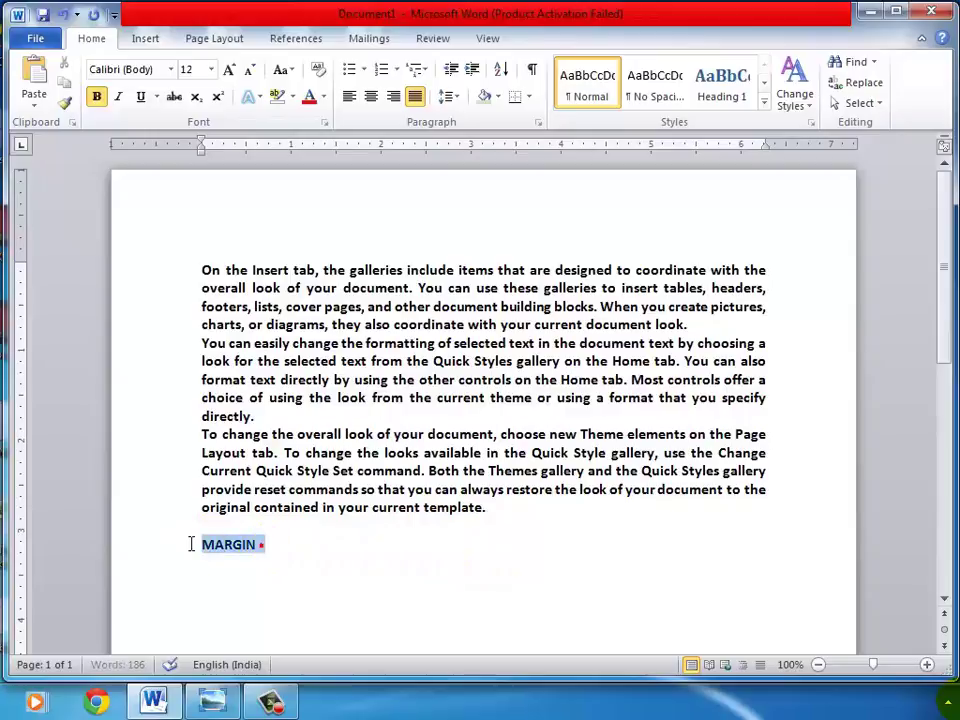
key("Delete")
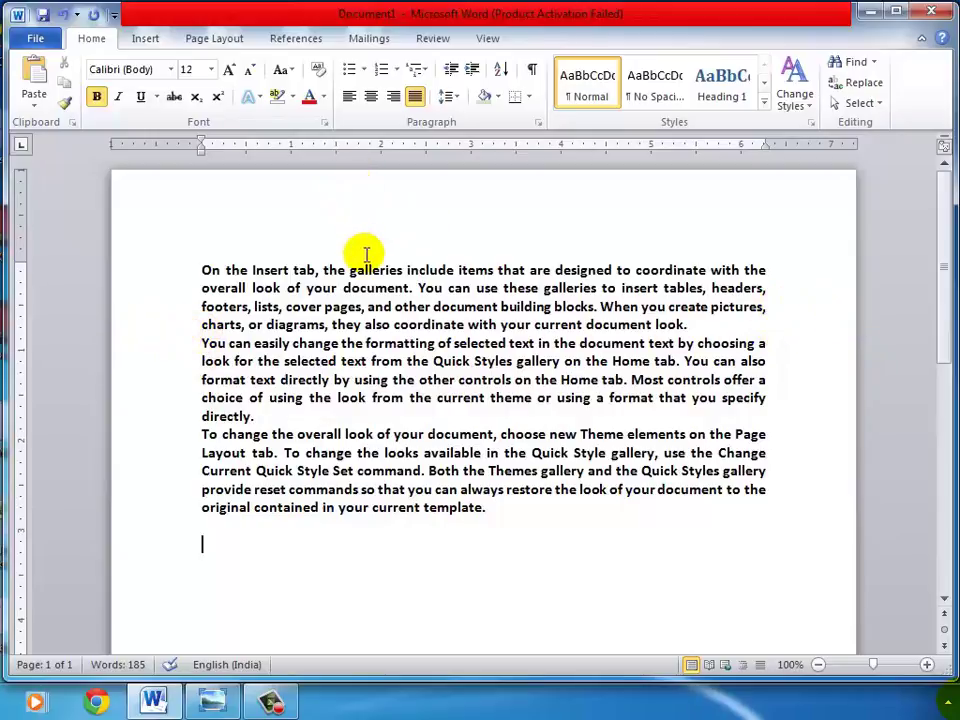
- Add three lines of repeated letters below the last paragraph: one of A, one of B and one of C
scroll(367, 262, "down", 8)
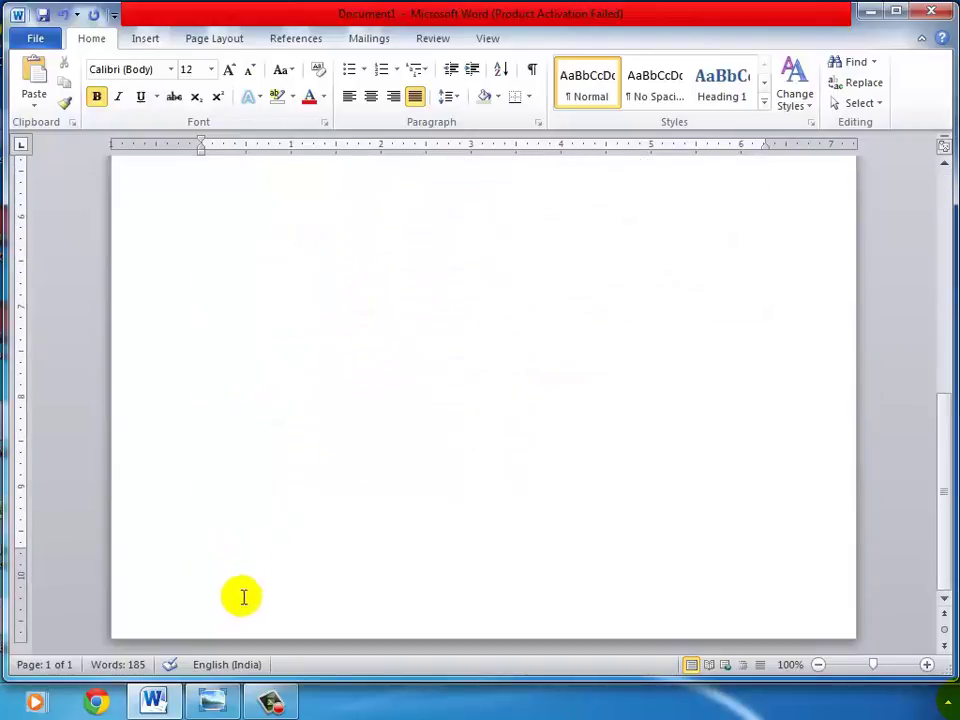
scroll(381, 444, "up", 8)
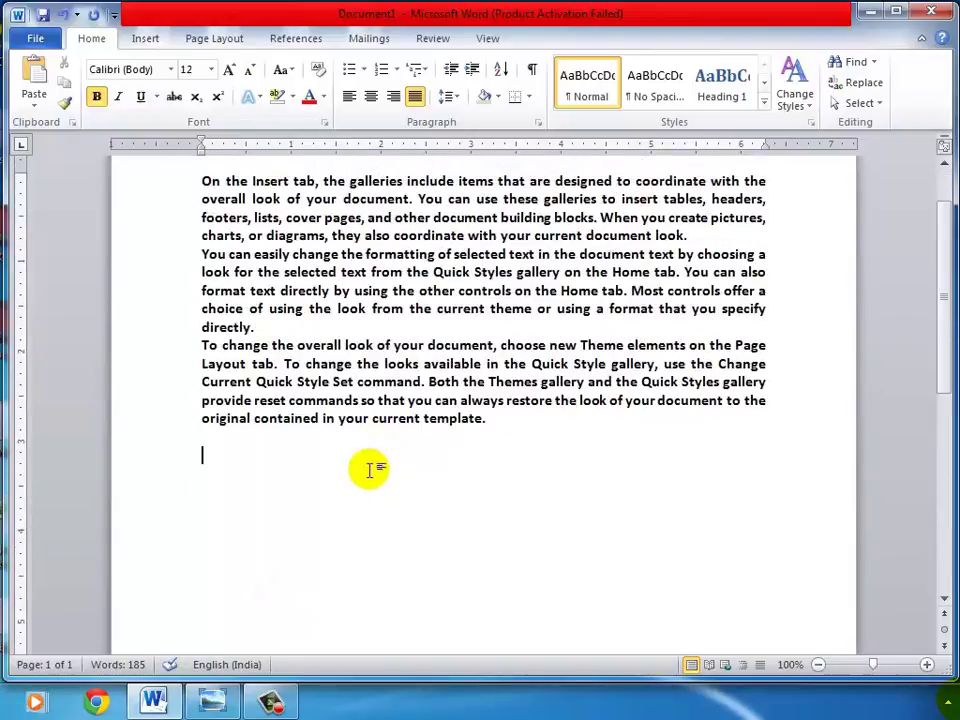
left_click(497, 417)
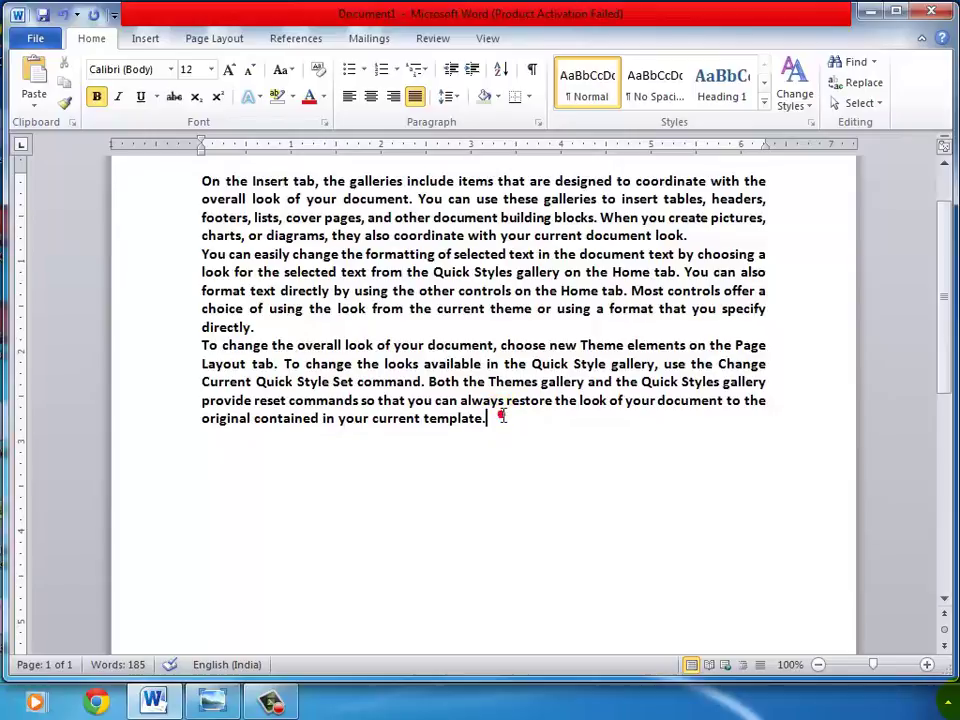
key("Return")
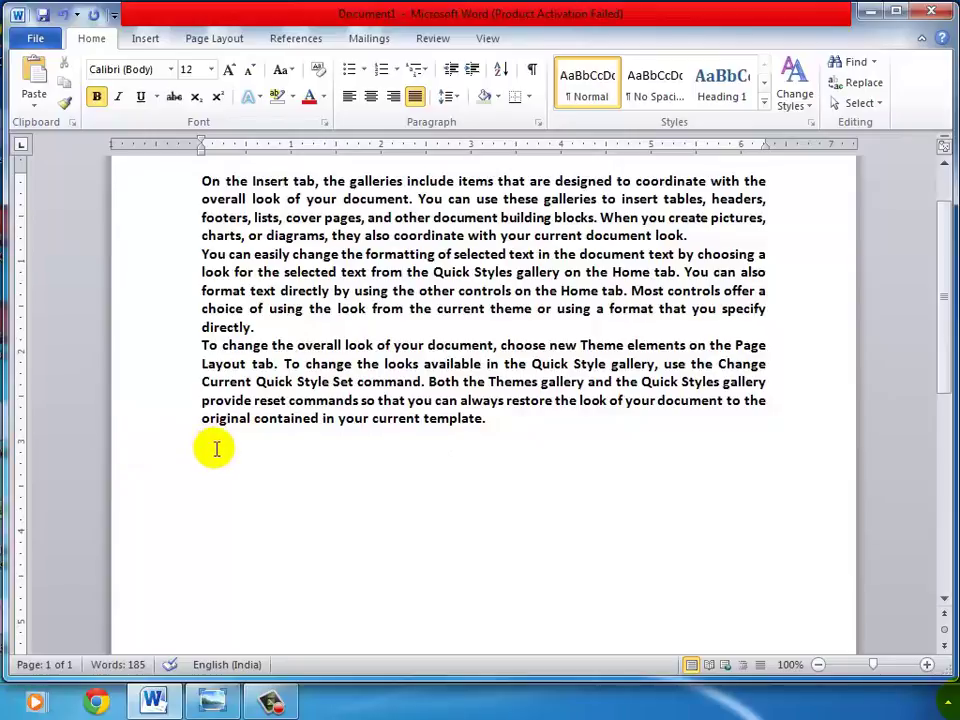
type("AAAAAAAAAAAA")
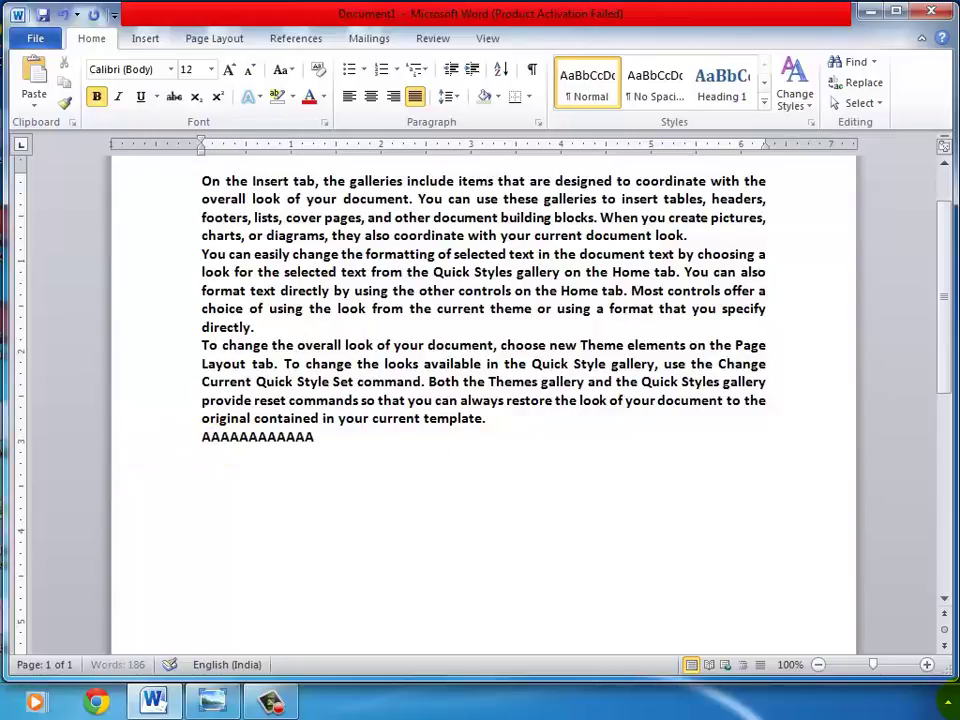
key("Return")
type("BBBBBBBBBBBBB")
key("Return")
type("C")
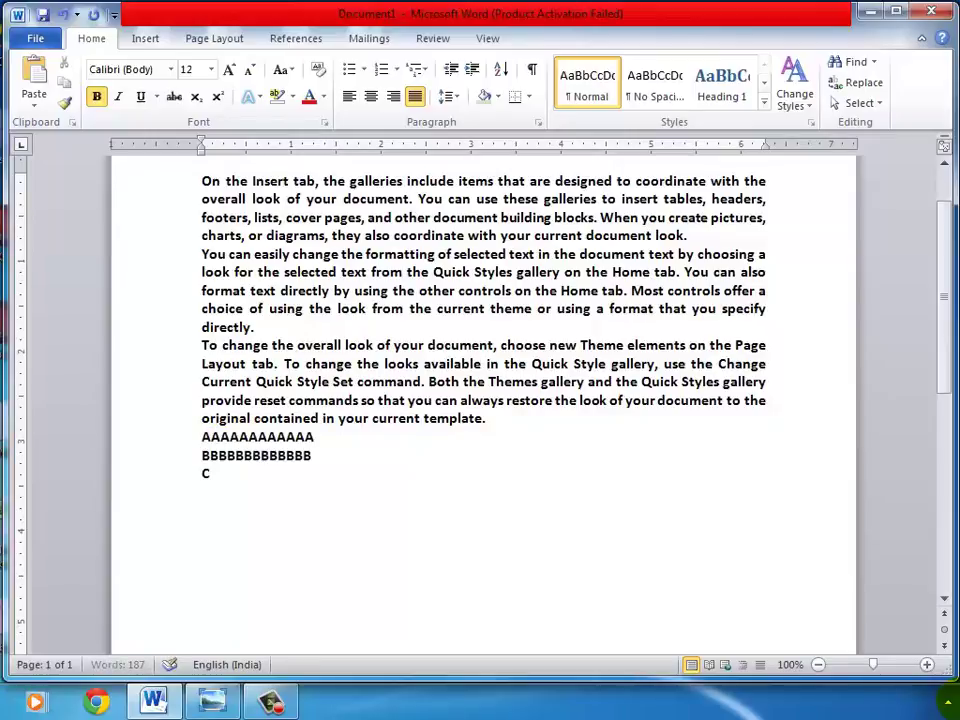
type("CCCCCCCC")
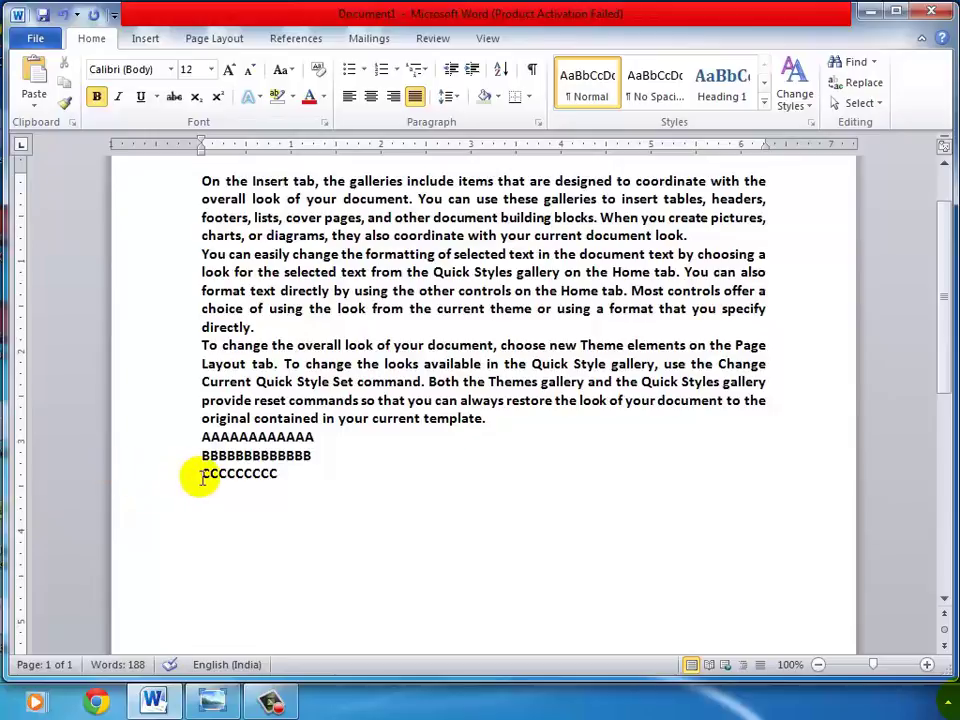
- Delete the three lines of repeated A, B and C letters below the last paragraph
key("shift+F3")
key("shift+F3")
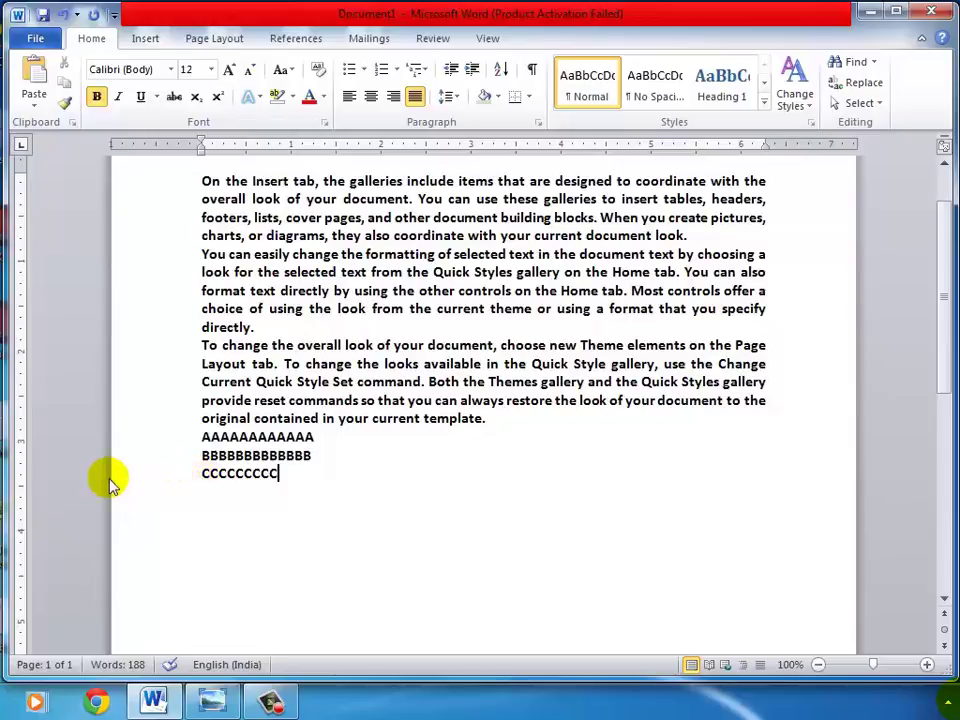
key("shift+F3")
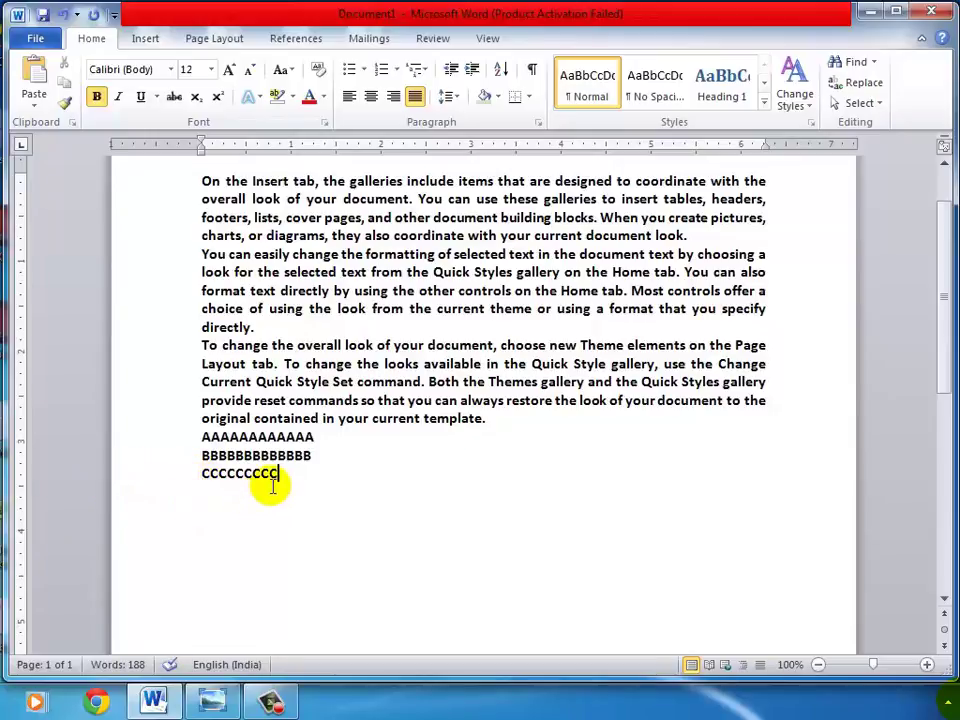
key("shift+F3")
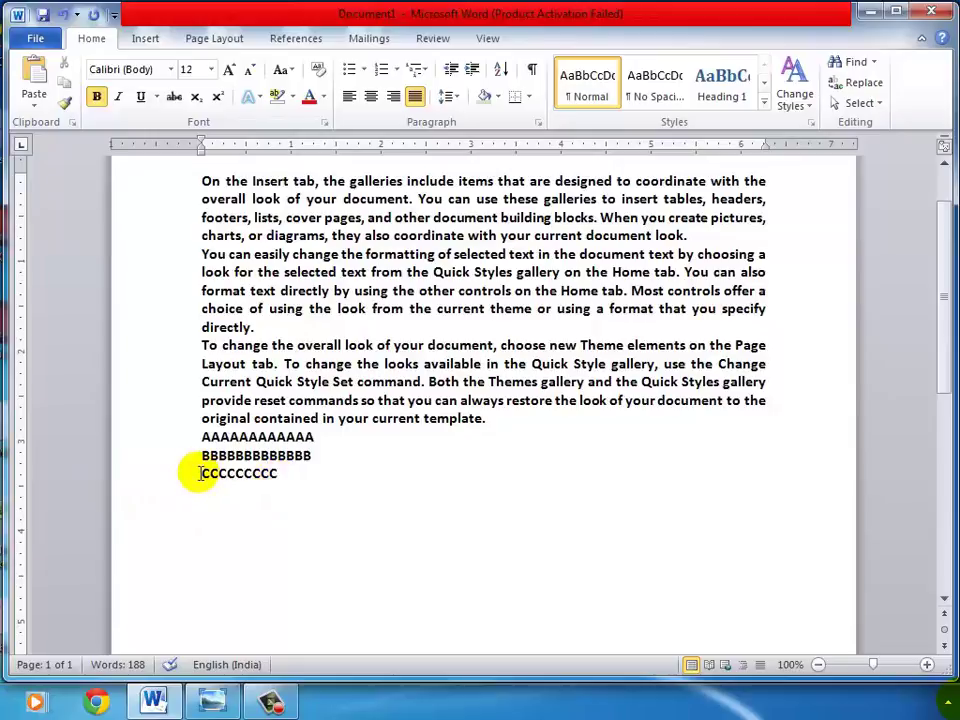
key("shift+F3")
left_click_drag(285, 478, 189, 441)
key("Delete")
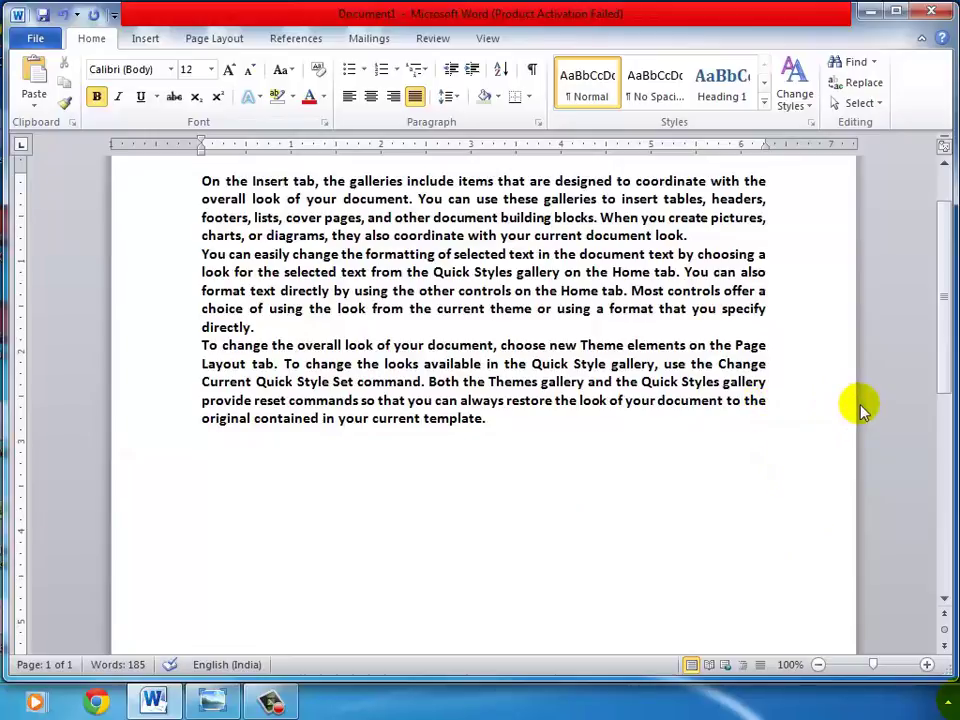
- Open the Page Setup dialog and set the left margin to 0"
scroll(561, 476, "up", 3)
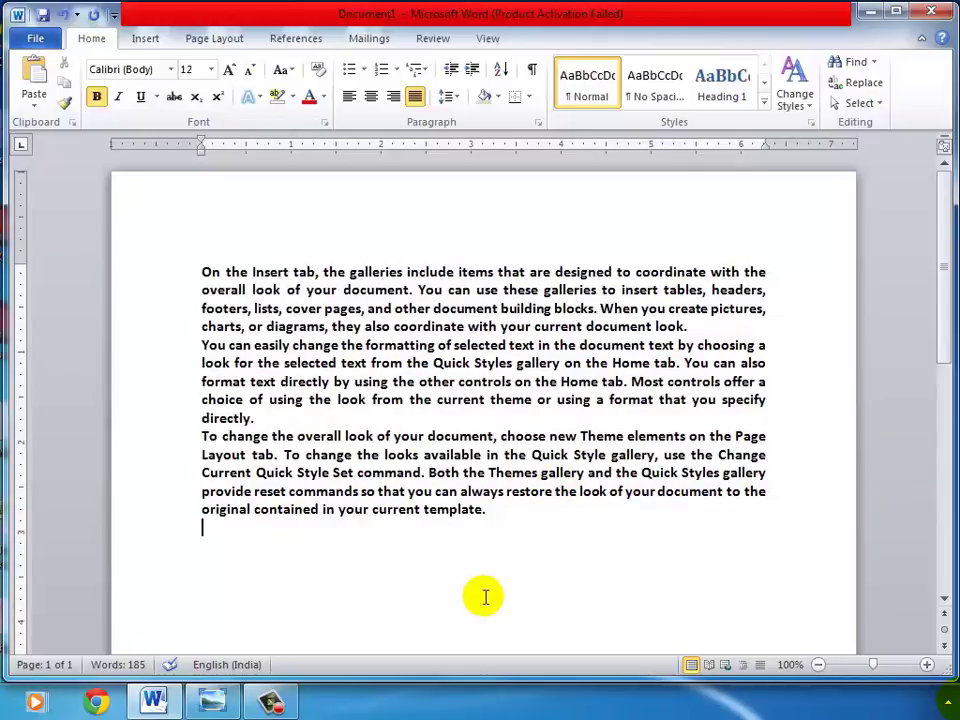
left_click(183, 44)
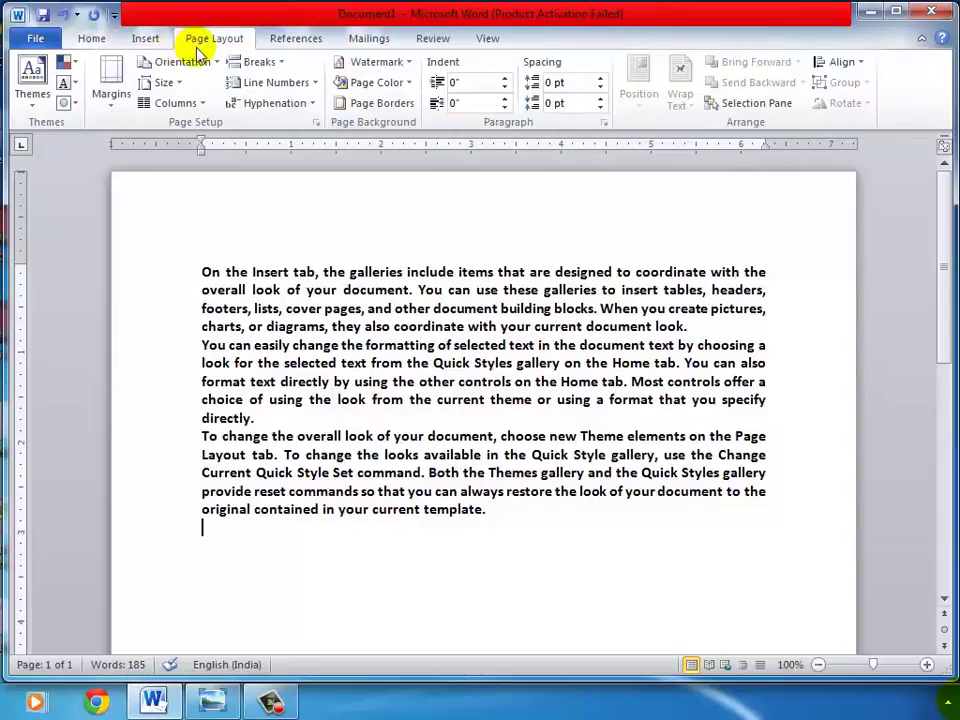
left_click(317, 124)
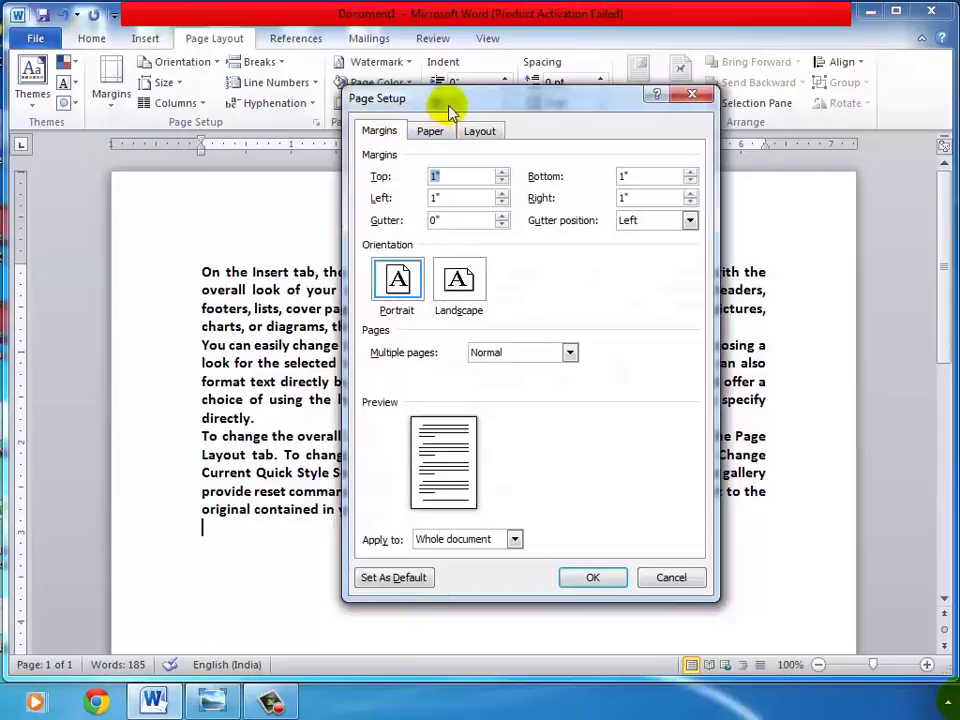
left_click_drag(448, 107, 403, 56)
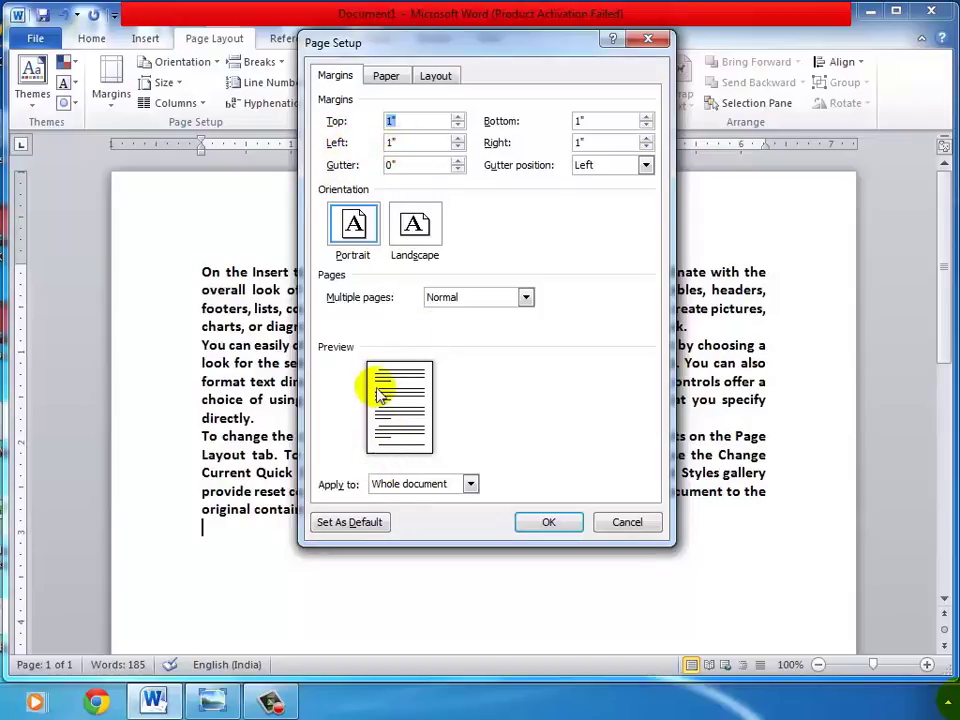
left_click(457, 147)
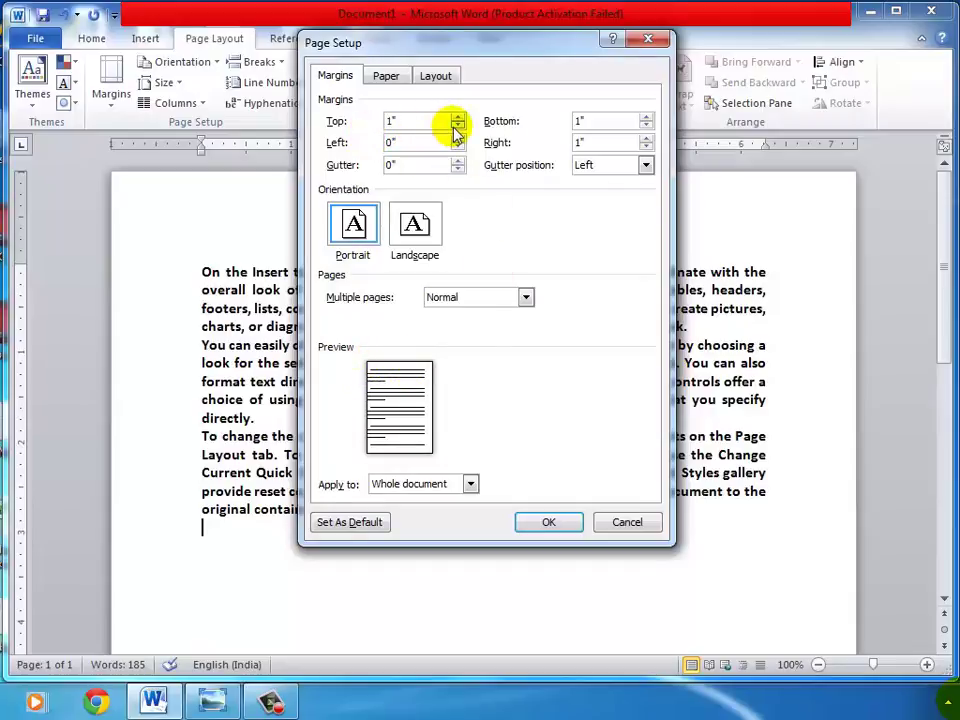
- Set the top margin to 0" and apply the page setup, ignoring the printable-area limit
left_click(456, 126)
left_click(456, 126)
left_click(456, 126)
left_click(456, 126)
left_click(456, 126)
left_click(456, 126)
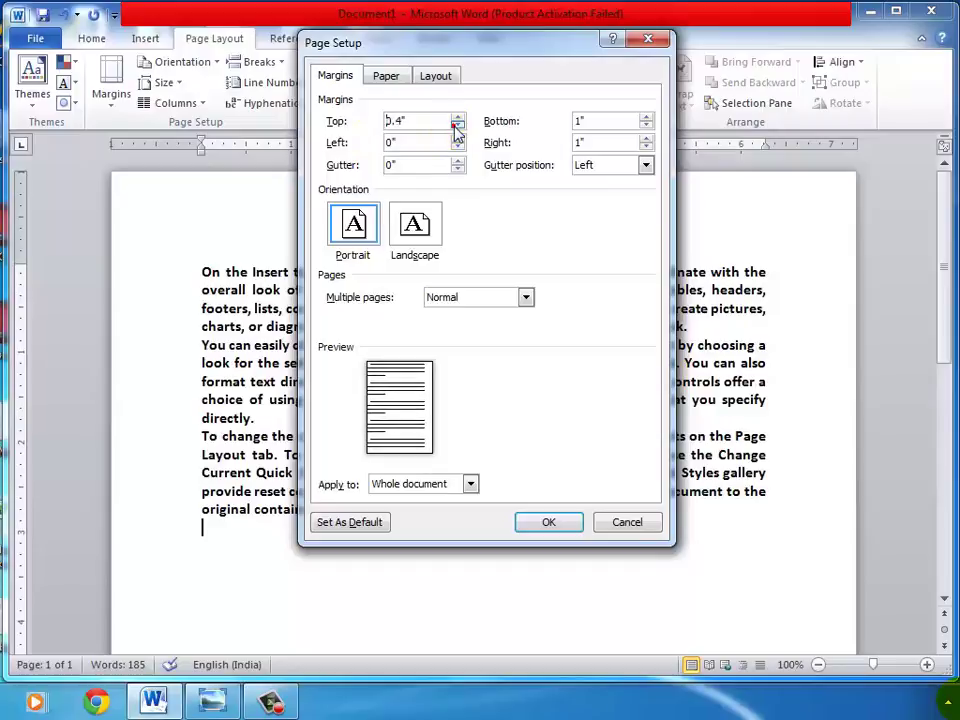
left_click(456, 126)
left_click(456, 126)
left_click(456, 126)
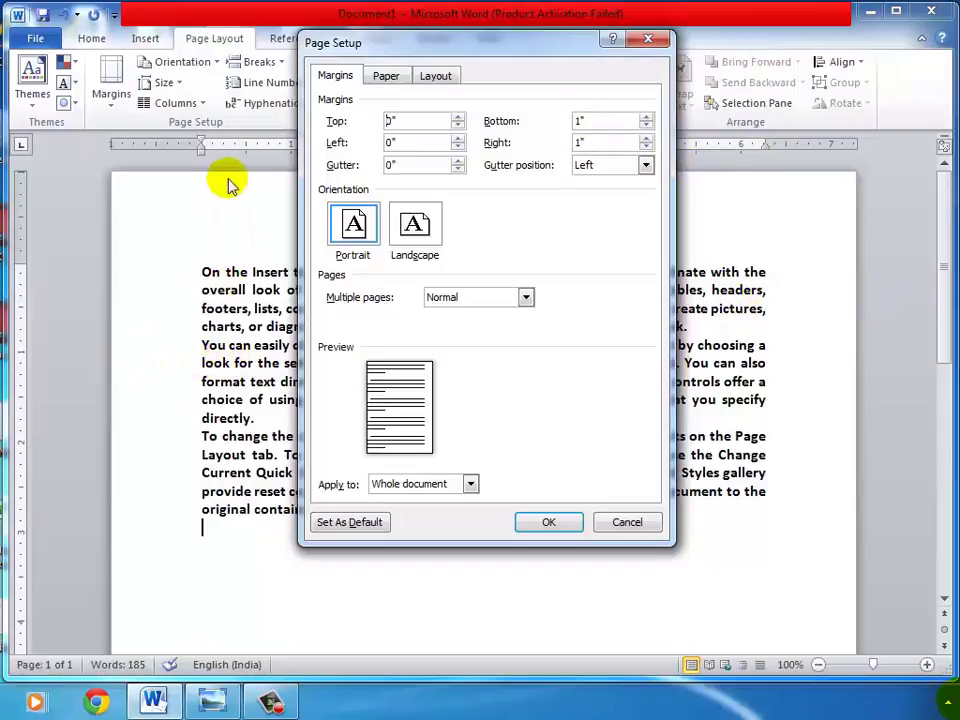
left_click(560, 524)
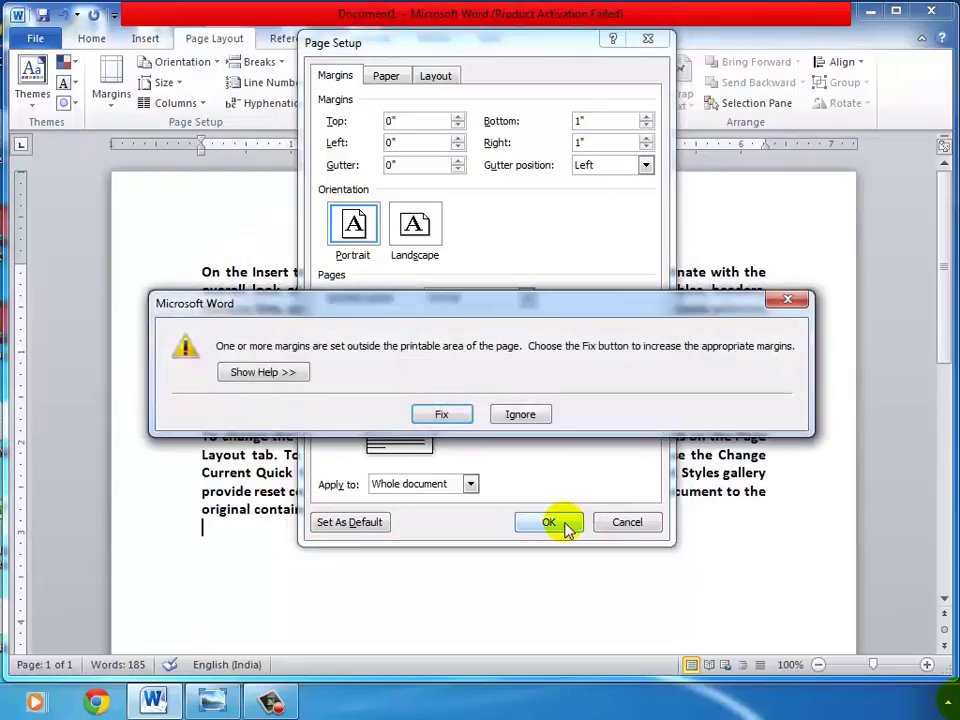
left_click(507, 416)
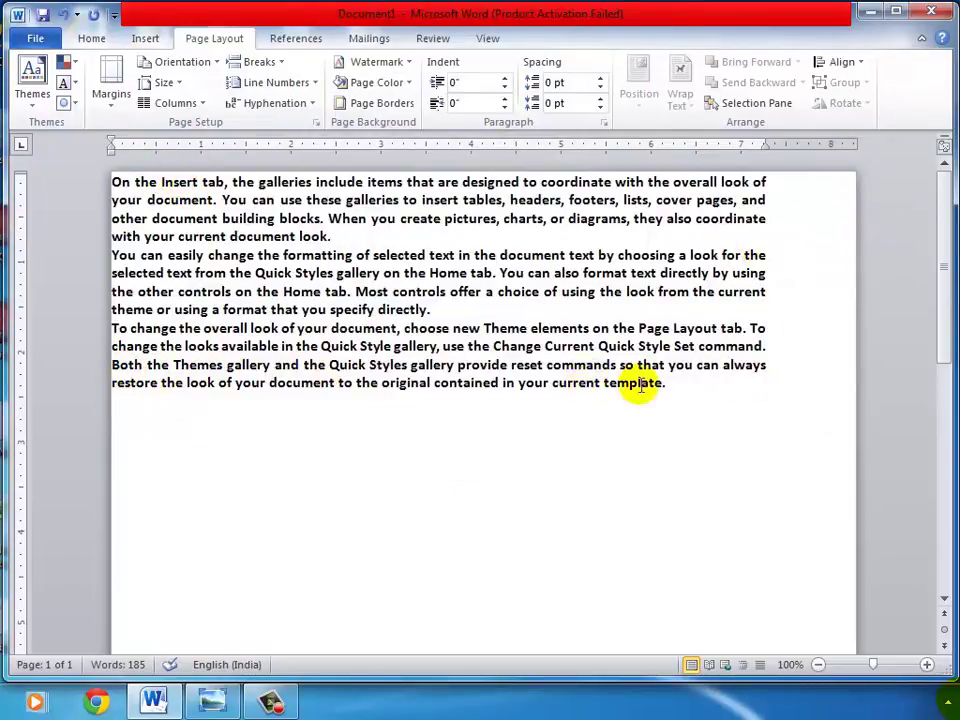
- Set the right margin to 0" in Page Setup and apply it, ignoring the printable-area limit
left_click(677, 386)
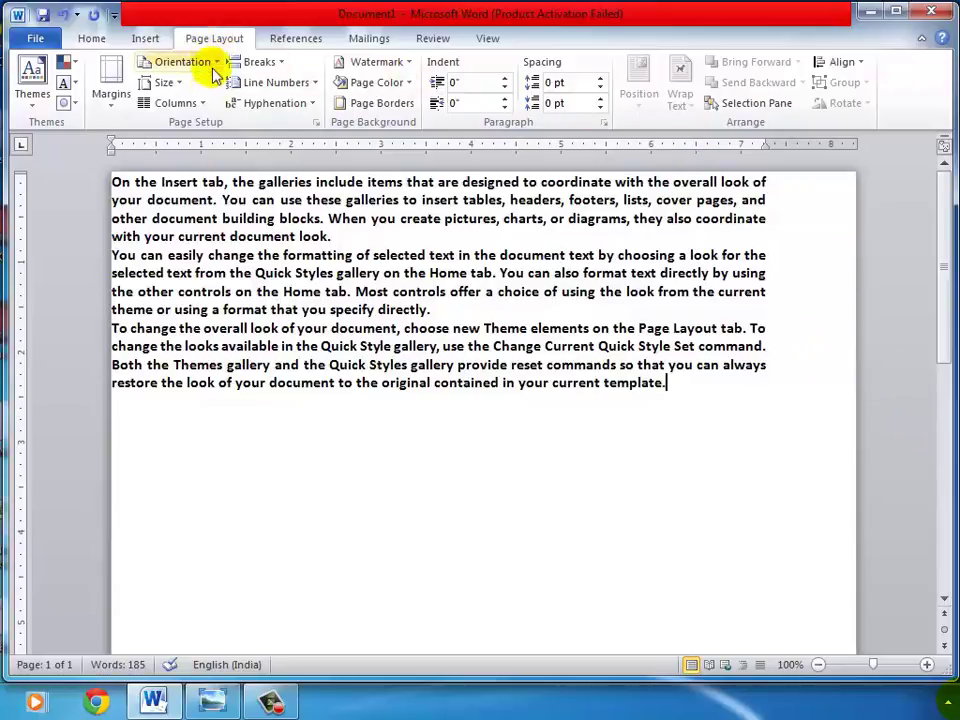
left_click(315, 124)
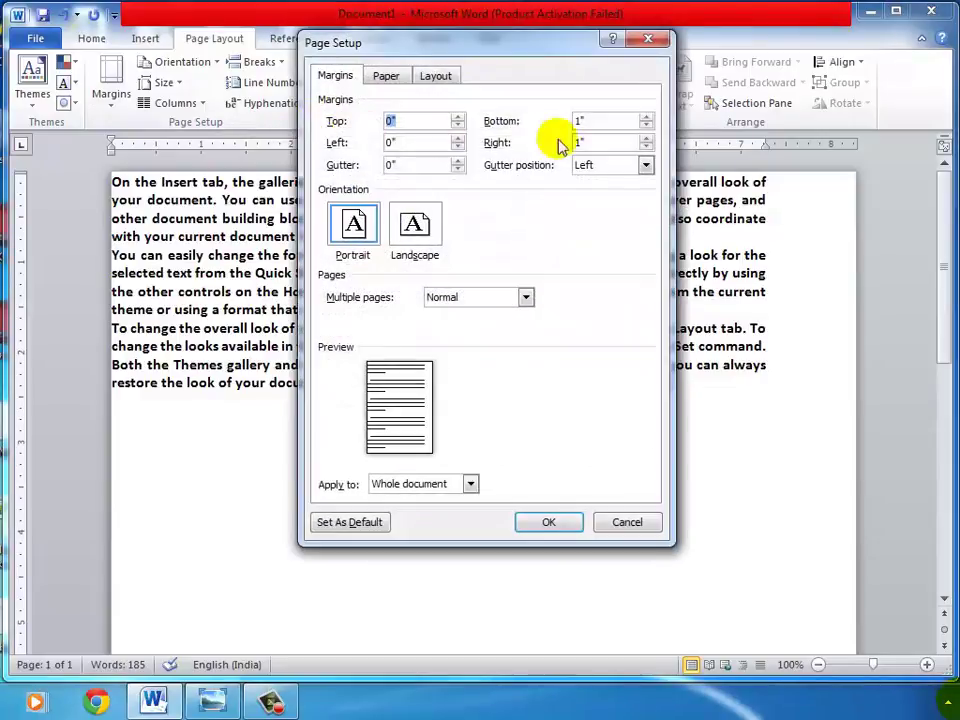
double_click(620, 142)
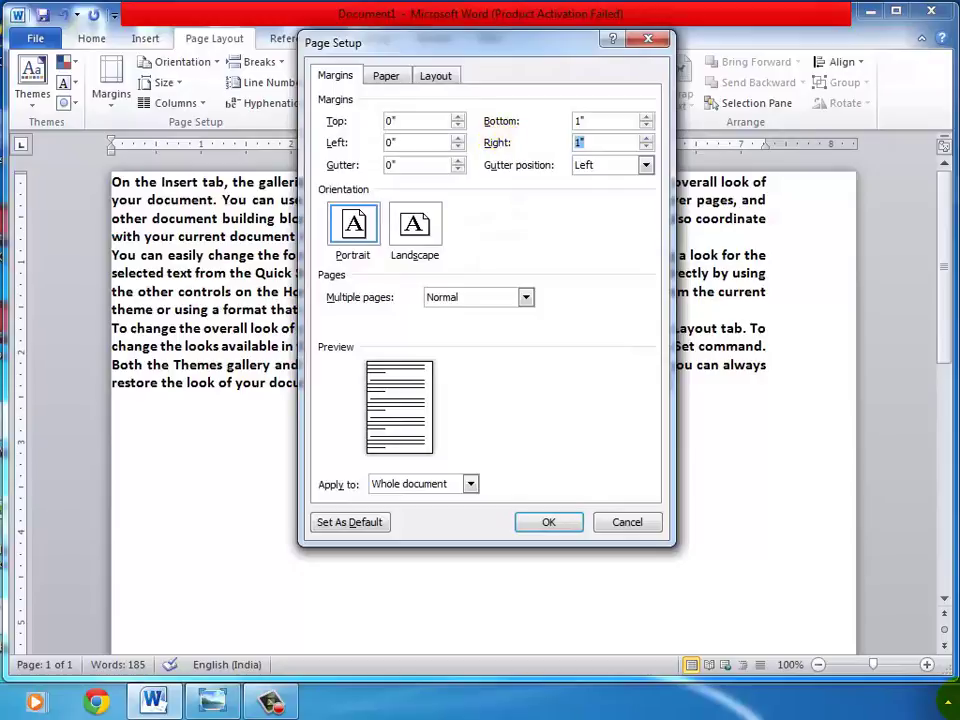
type("0")
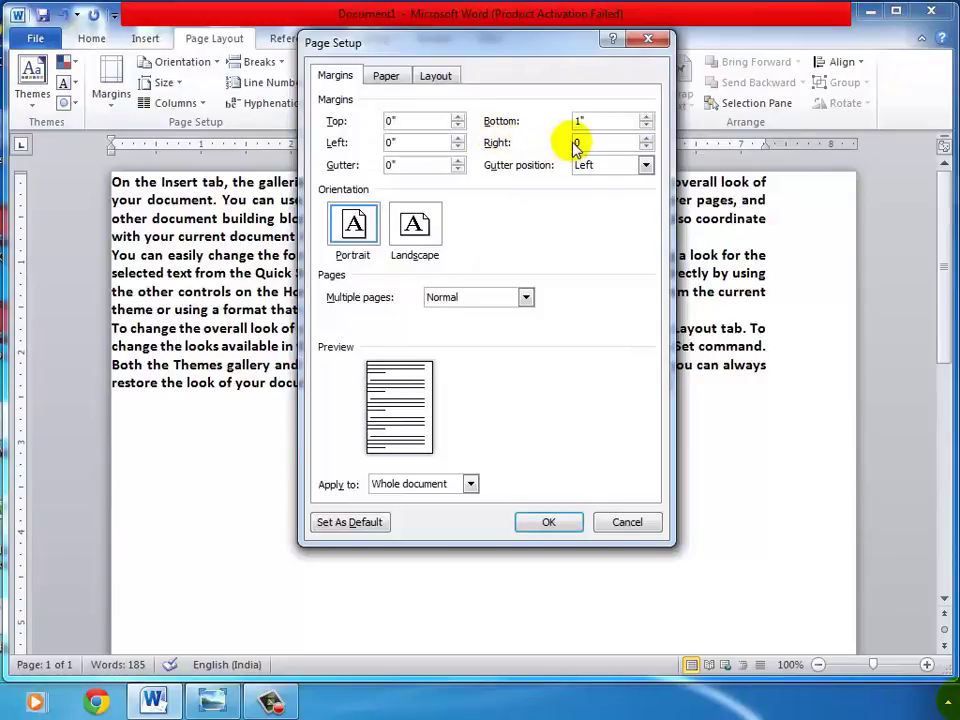
left_click(566, 533)
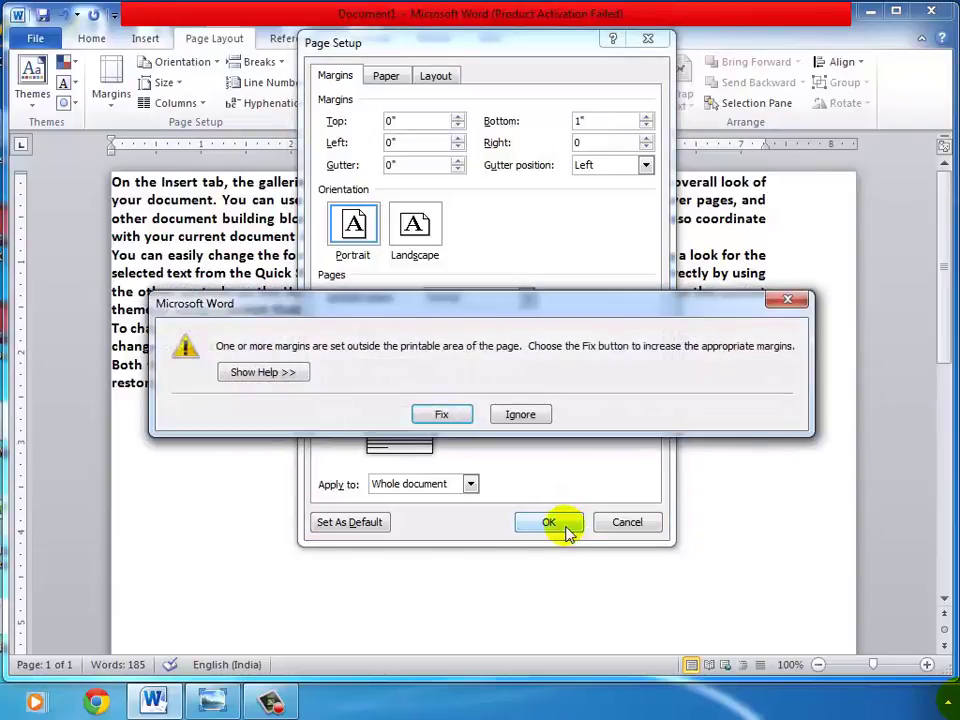
left_click(544, 416)
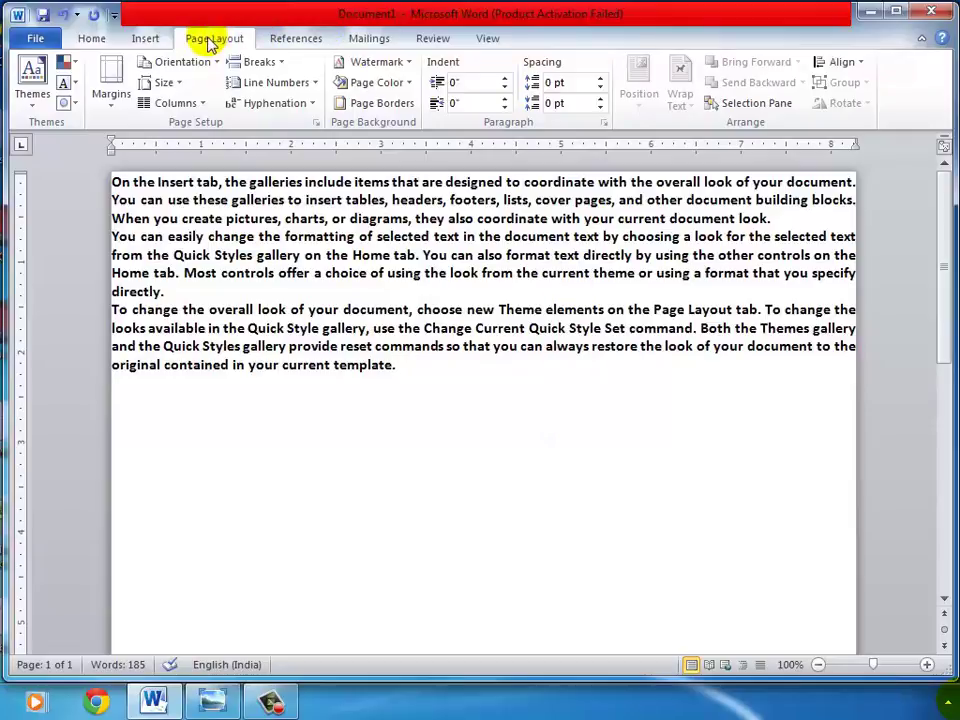
- Reopen the Page Setup dialog and raise the top margin to 1"
left_click(315, 123)
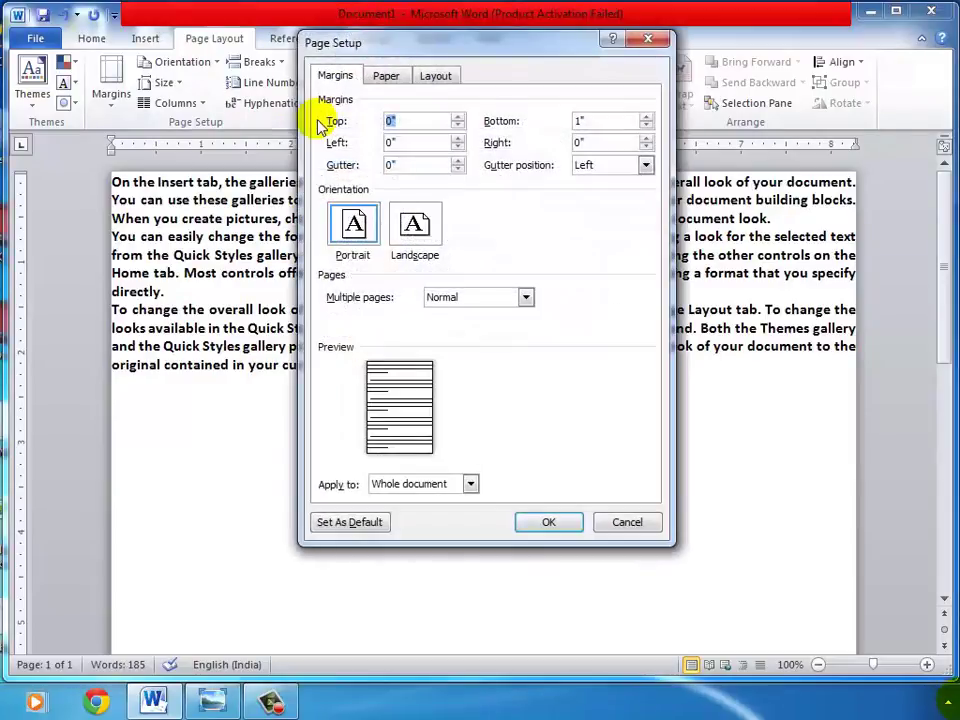
left_click(458, 117)
left_click(458, 117)
left_click(458, 117)
left_click(458, 117)
left_click(458, 117)
left_click(458, 117)
left_click(458, 117)
left_click(458, 117)
left_click(458, 117)
left_click(458, 117)
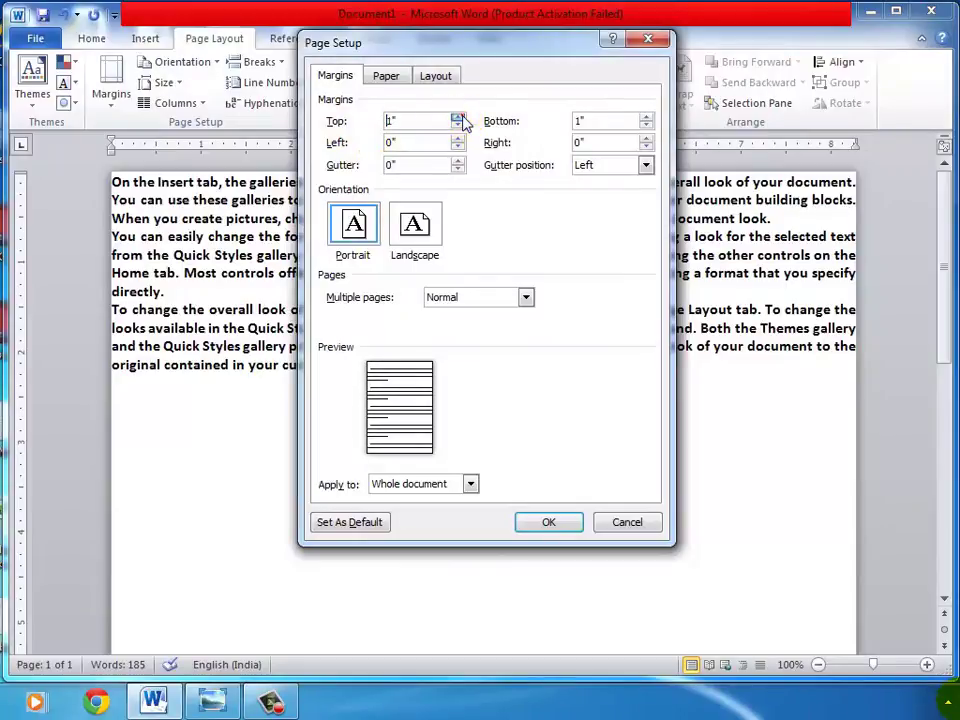
- Raise the left and right margins to 1" each and apply the page setup
left_click(457, 139)
left_click(457, 139)
left_click(457, 139)
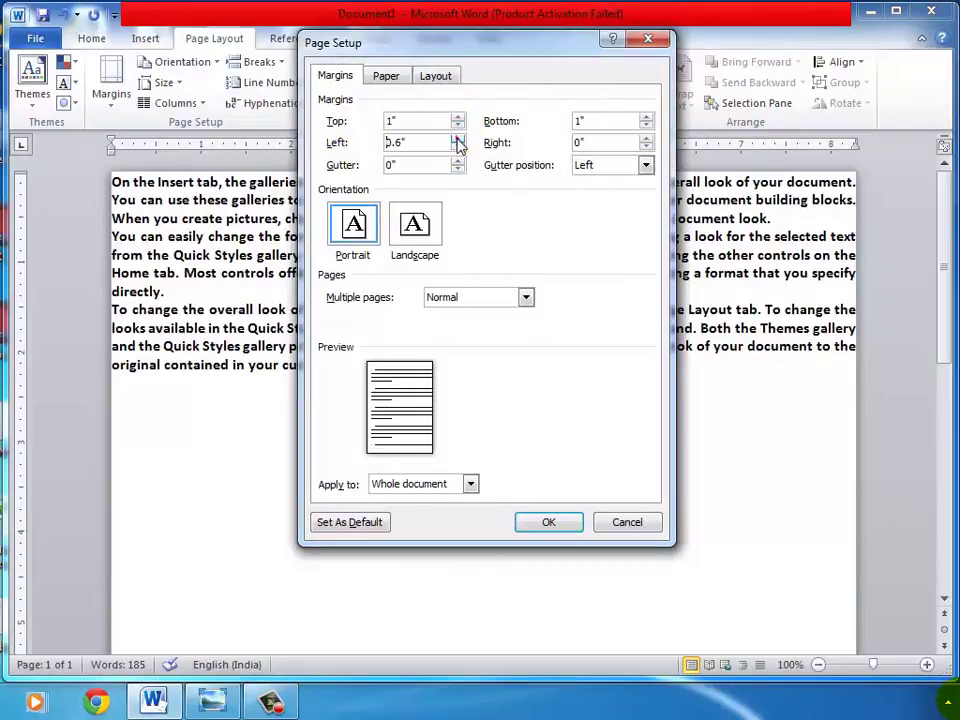
left_click(457, 139)
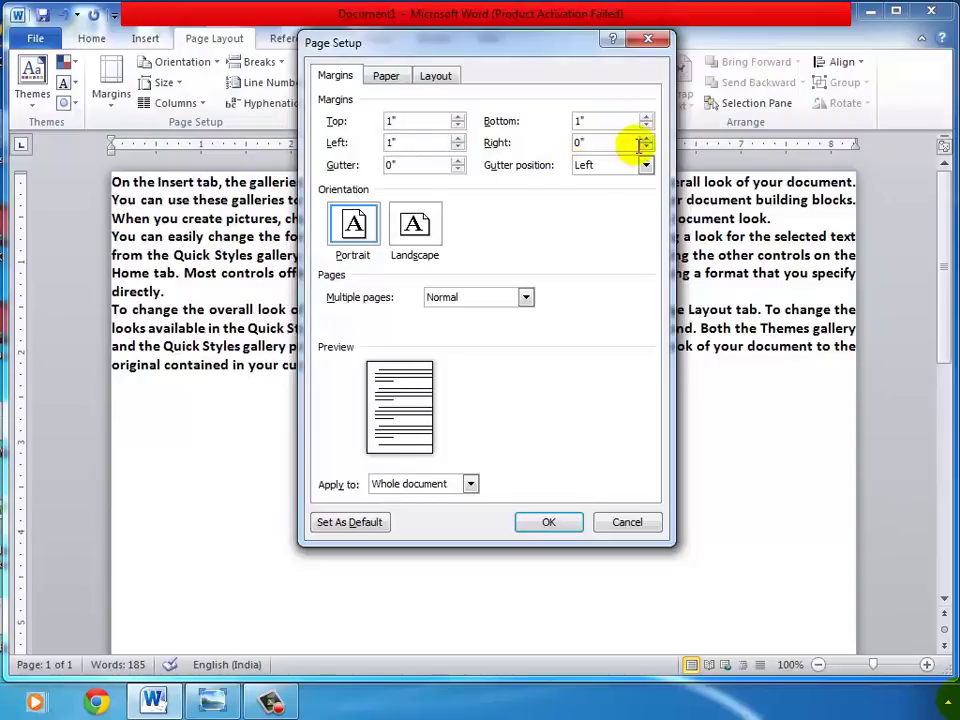
left_click(646, 139)
left_click(646, 139)
left_click(646, 139)
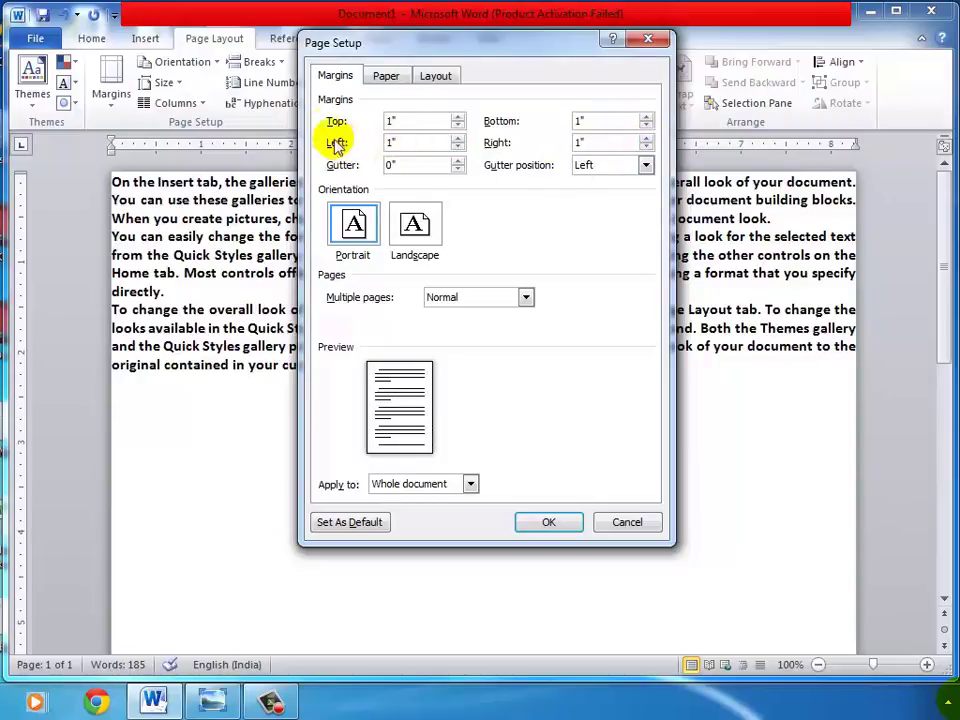
left_click(565, 522)
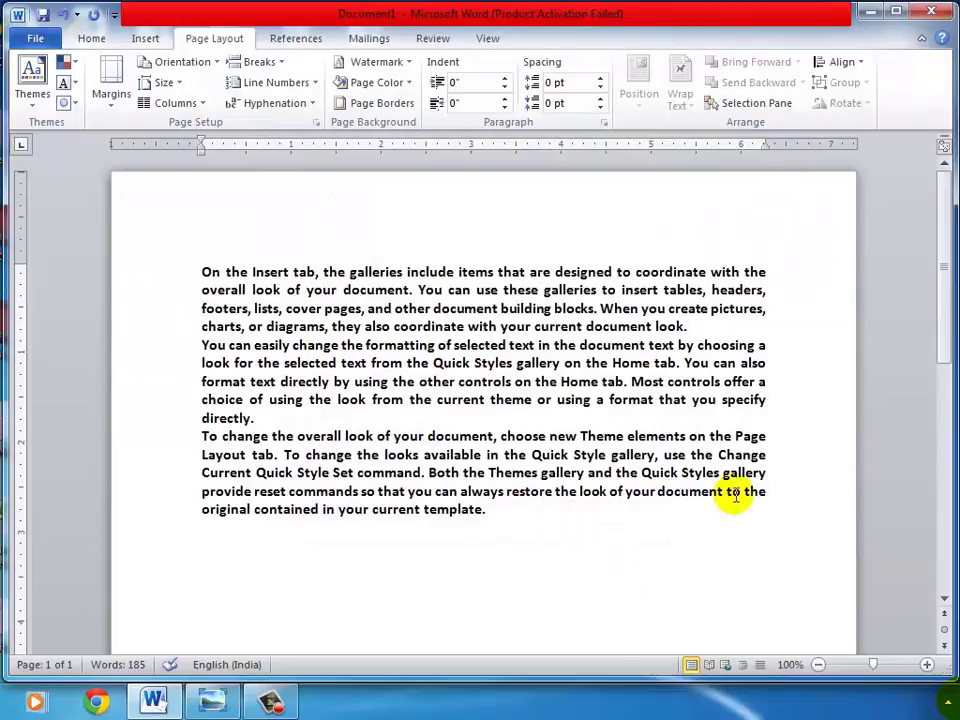
- Switch the whole document to landscape orientation through Page Setup and view the full page
left_click(316, 127)
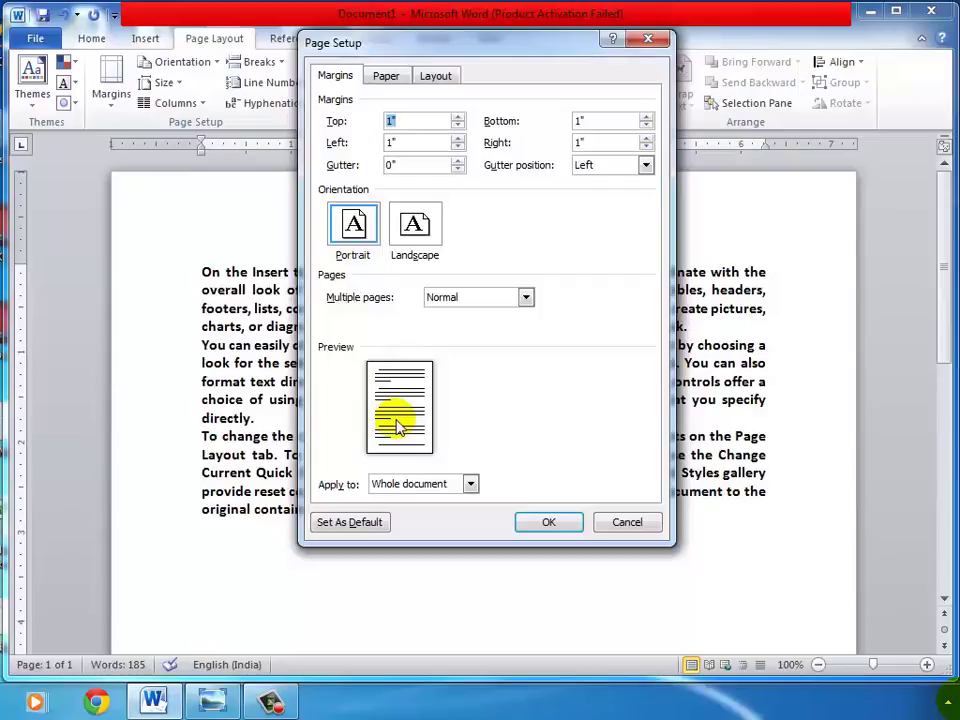
left_click(415, 225)
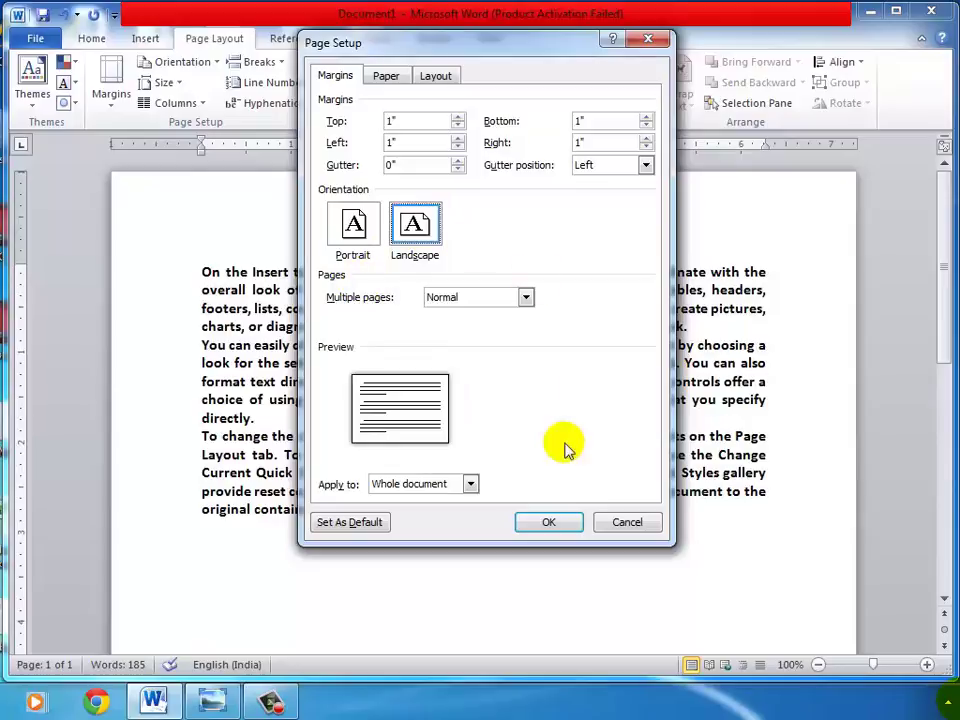
left_click(534, 528)
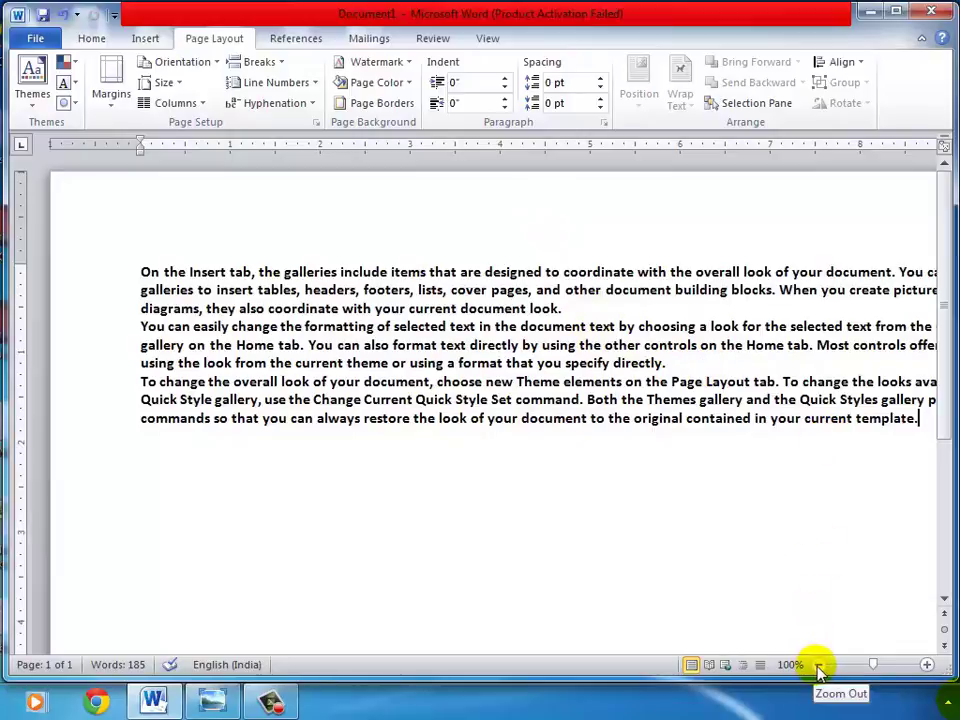
left_click(818, 665)
left_click(818, 665)
left_click(818, 665)
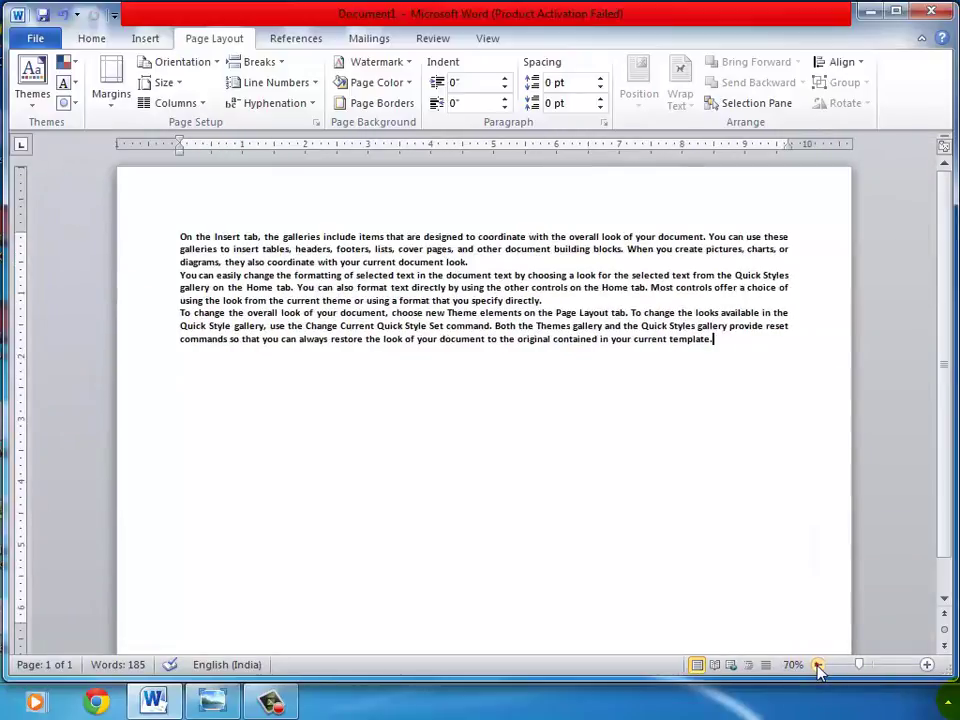
left_click(818, 665)
left_click(818, 665)
left_click(818, 665)
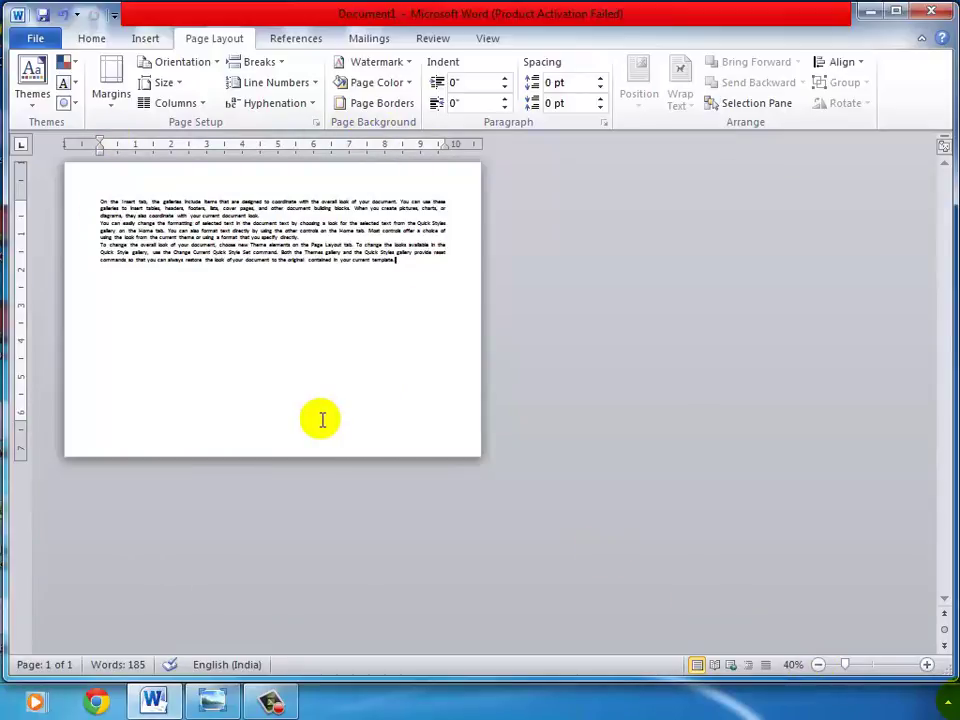
- Return the whole document to portrait orientation through Page Setup
left_click(315, 122)
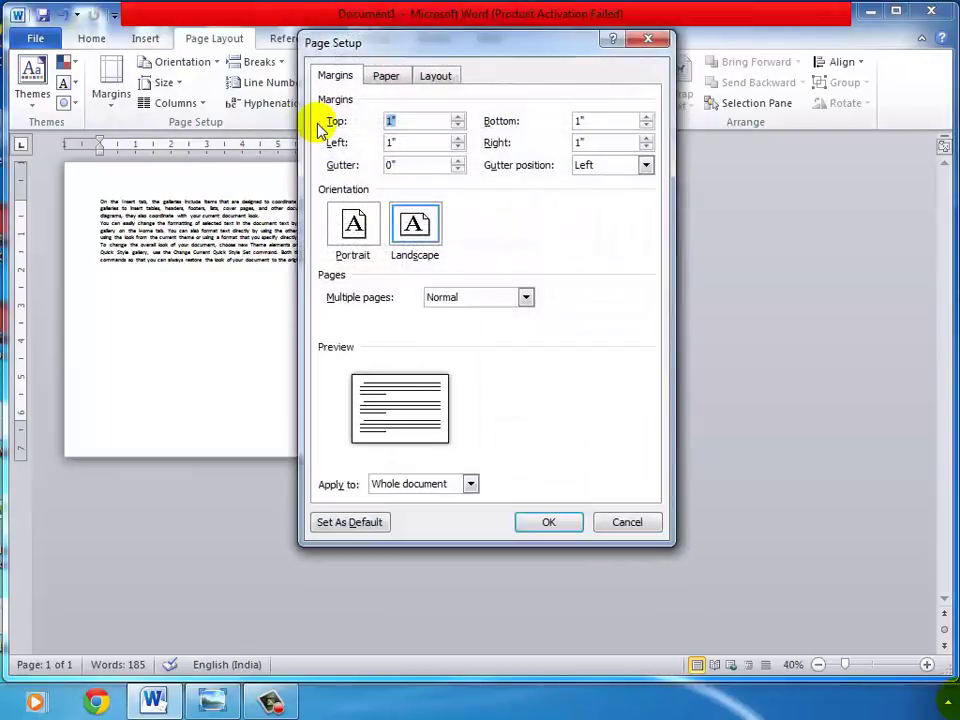
left_click(354, 227)
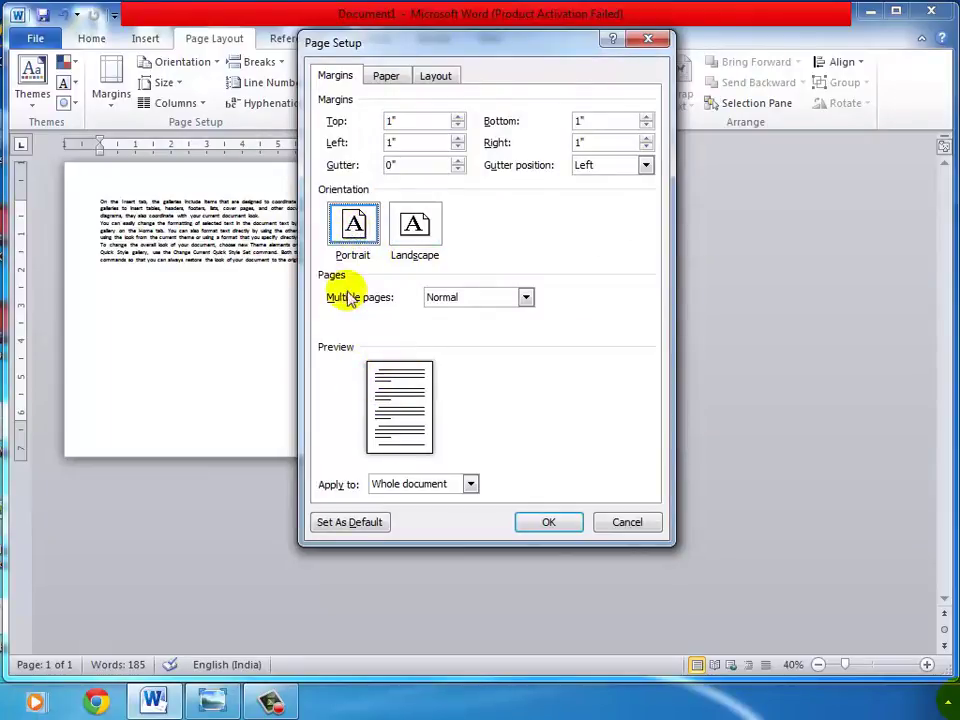
left_click(540, 526)
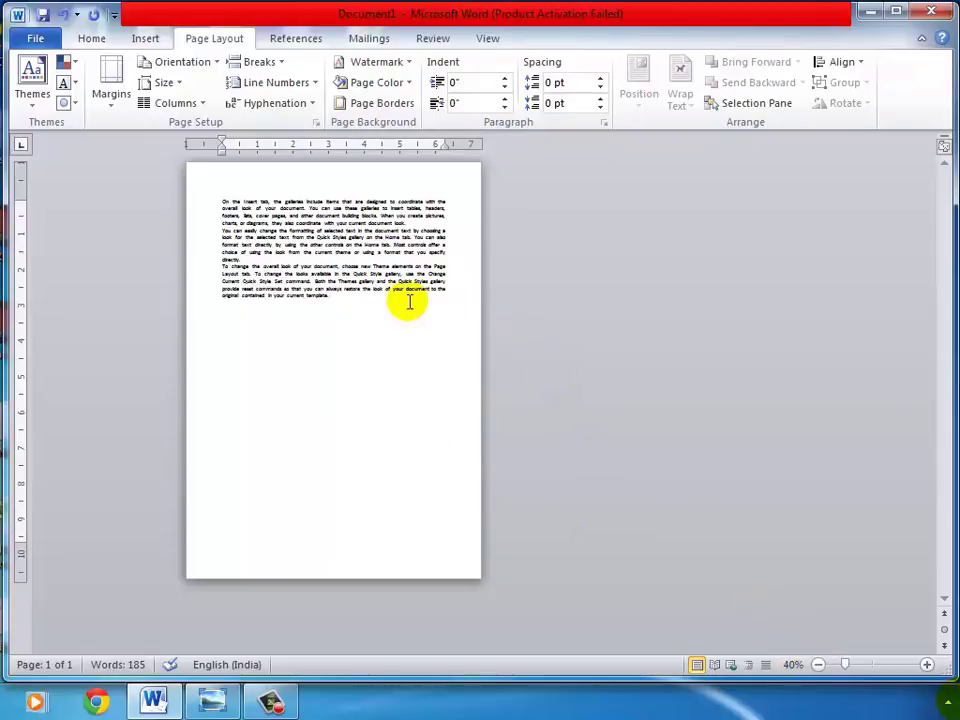
left_click(927, 665)
left_click(927, 665)
left_click(927, 665)
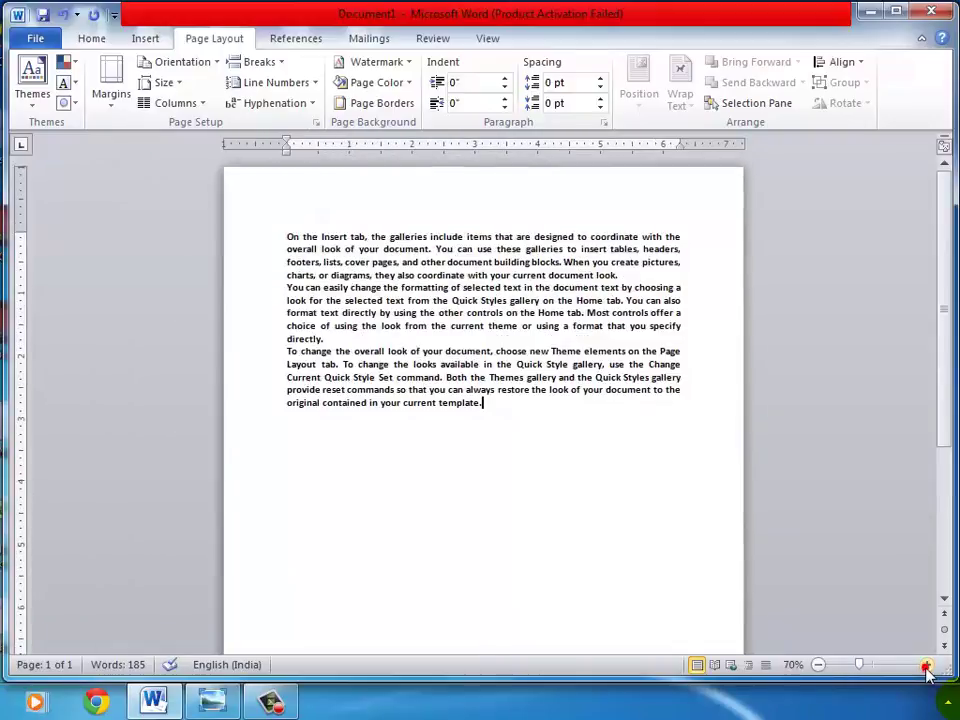
left_click(927, 665)
left_click(927, 665)
left_click(927, 665)
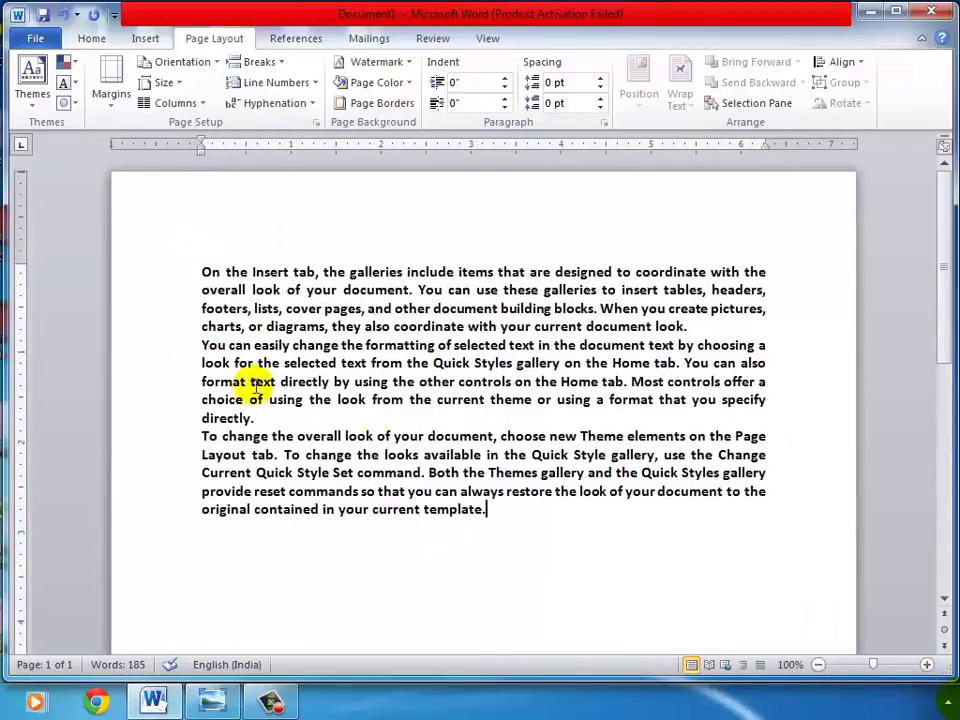
- Open the paper settings in Page Setup and choose the B5 (JIS) paper size
left_click(315, 125)
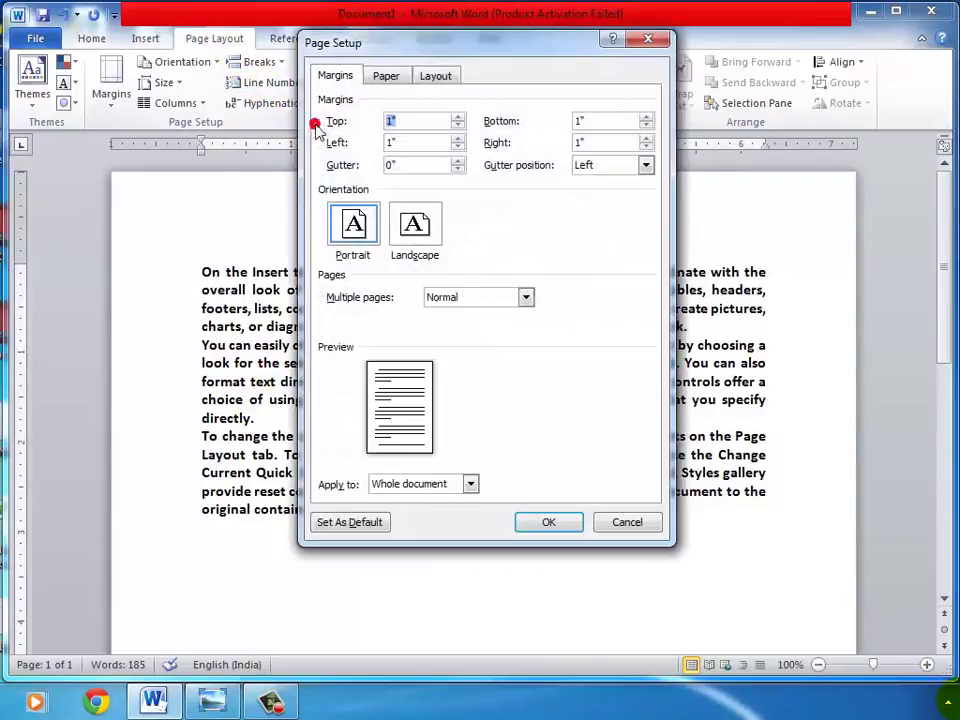
left_click(396, 82)
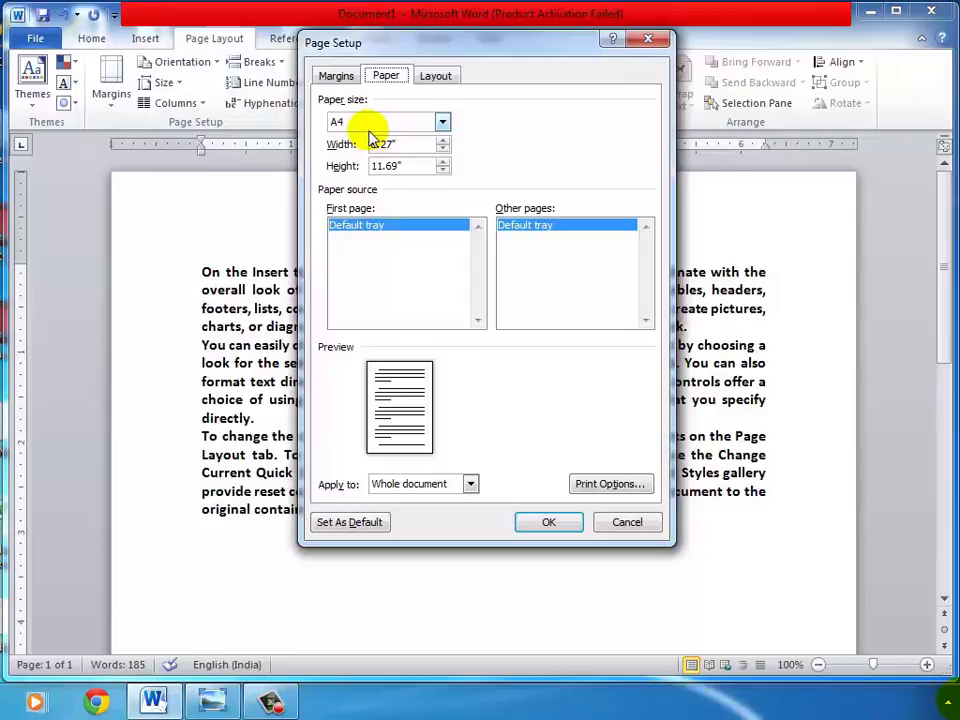
left_click(442, 122)
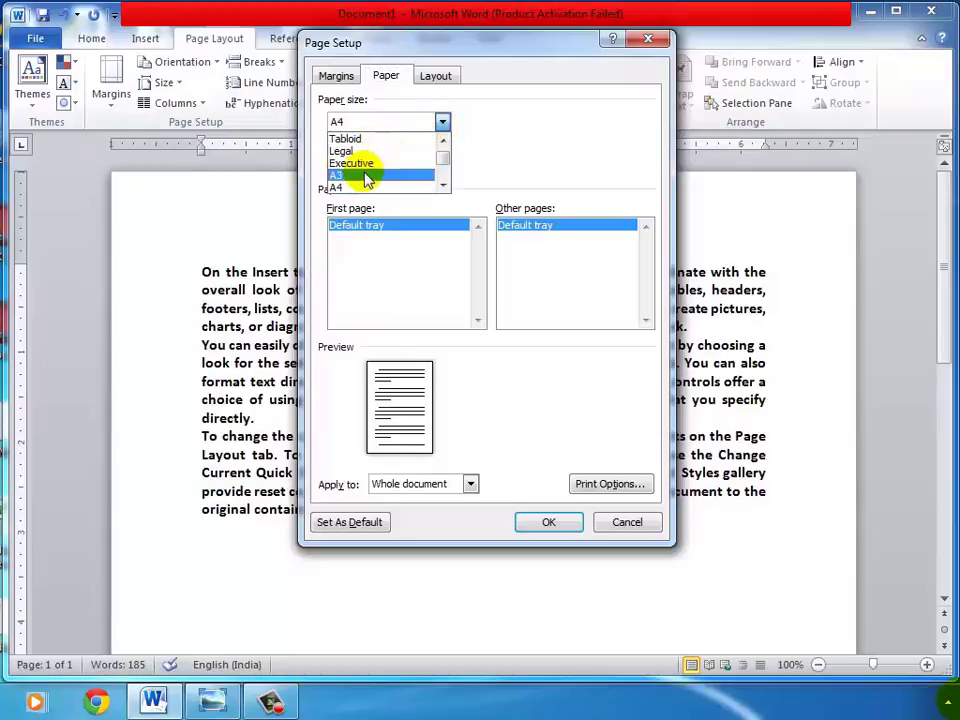
left_click(443, 187)
left_click(443, 187)
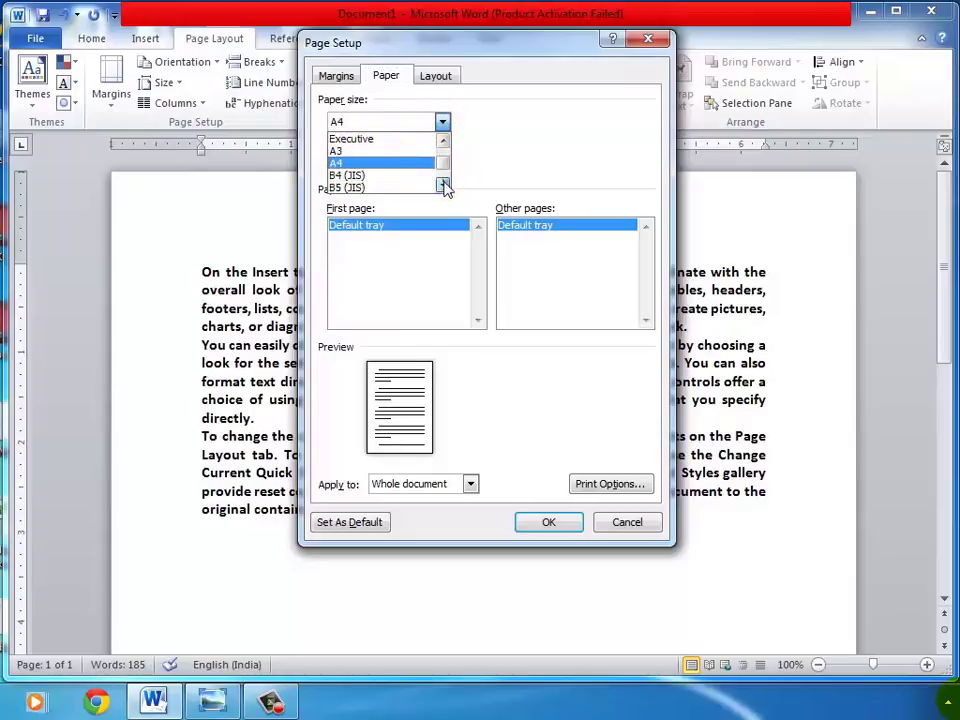
left_click(443, 187)
left_click(443, 187)
left_click(443, 187)
left_click(350, 151)
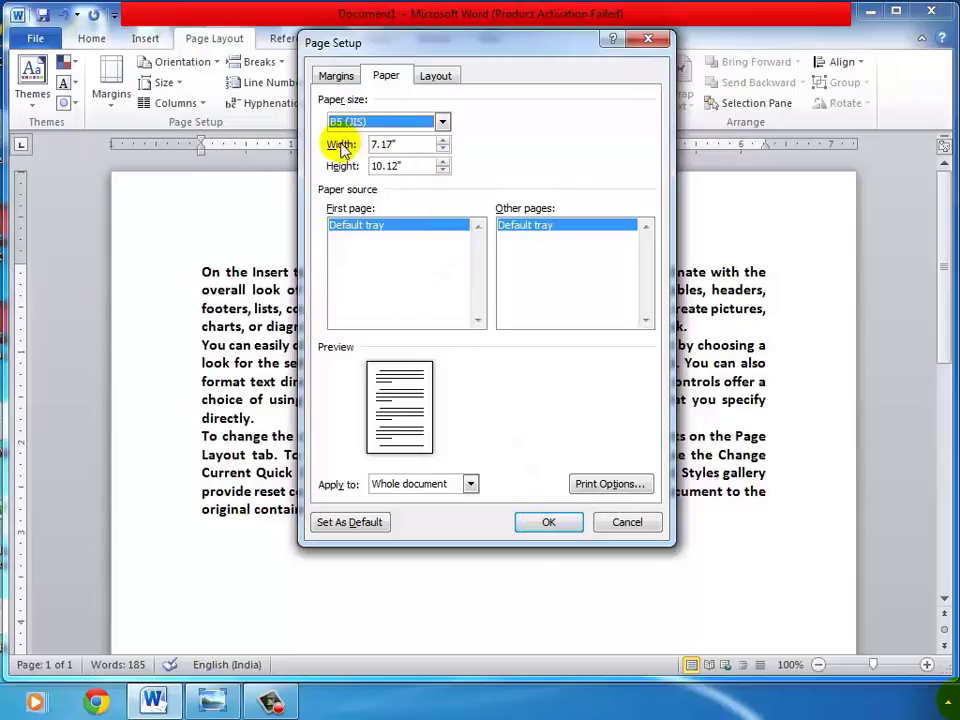
- Set a custom paper size 4" wide and 6" high and apply it to the whole document
double_click(406, 143)
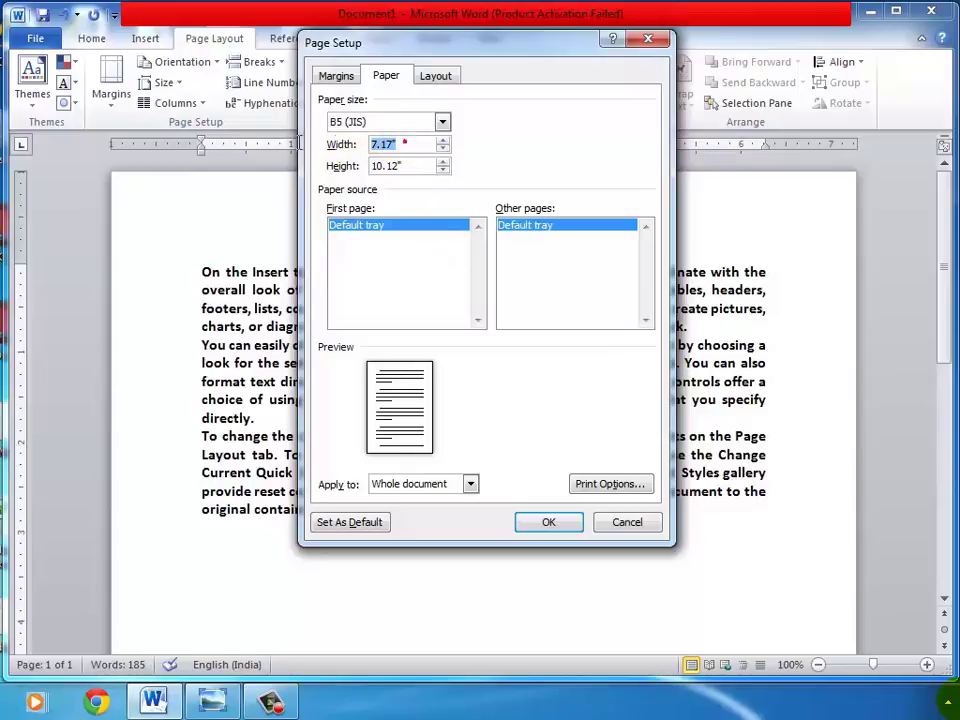
type("4")
double_click(411, 165)
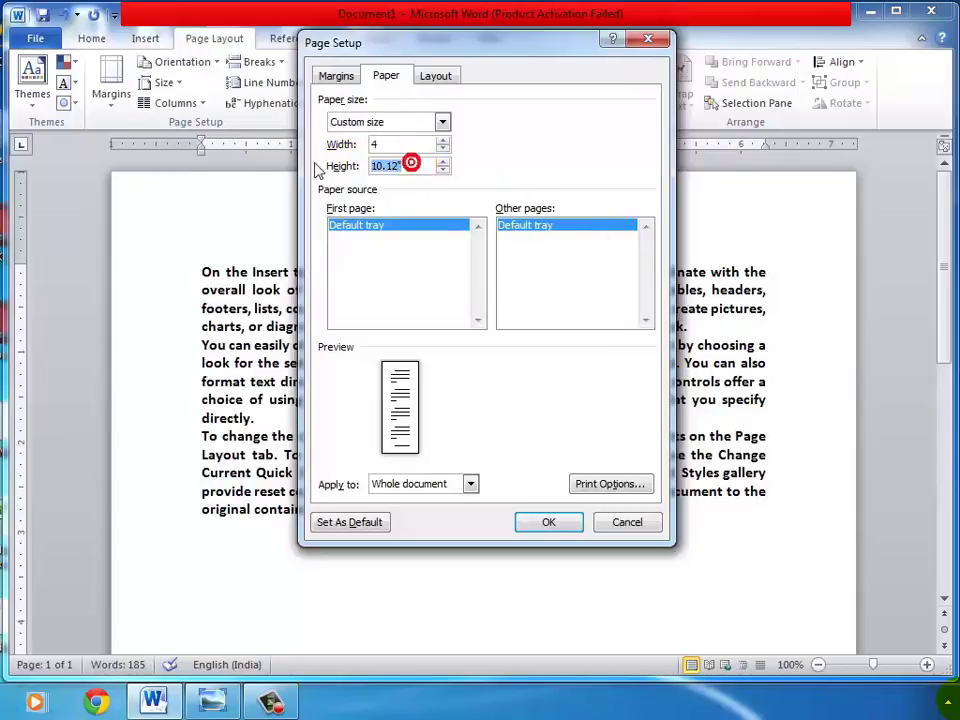
type("6")
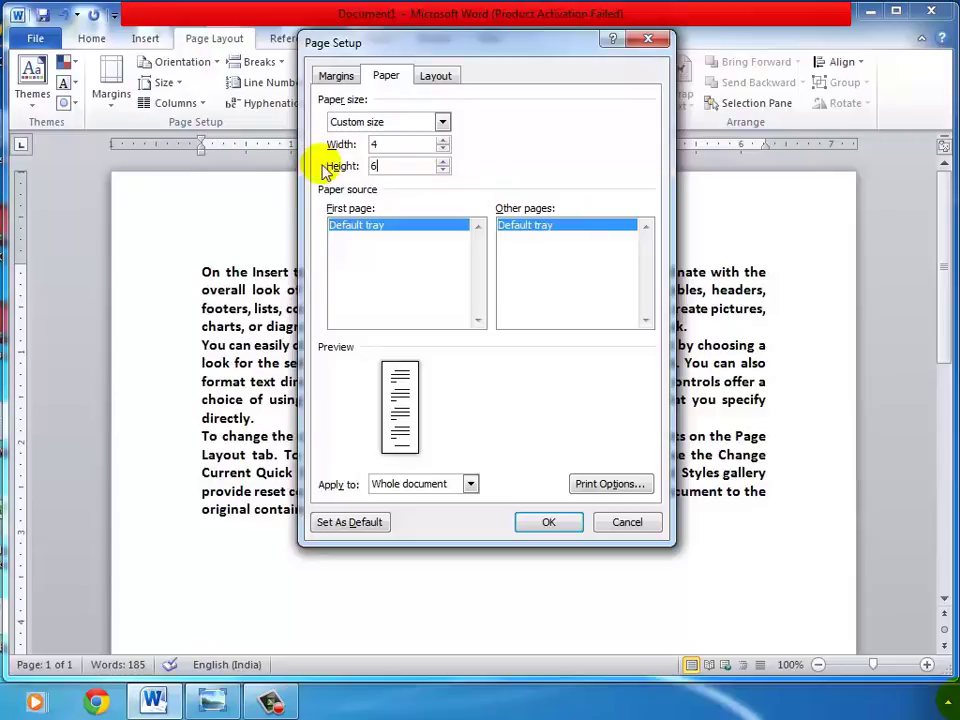
left_click(549, 524)
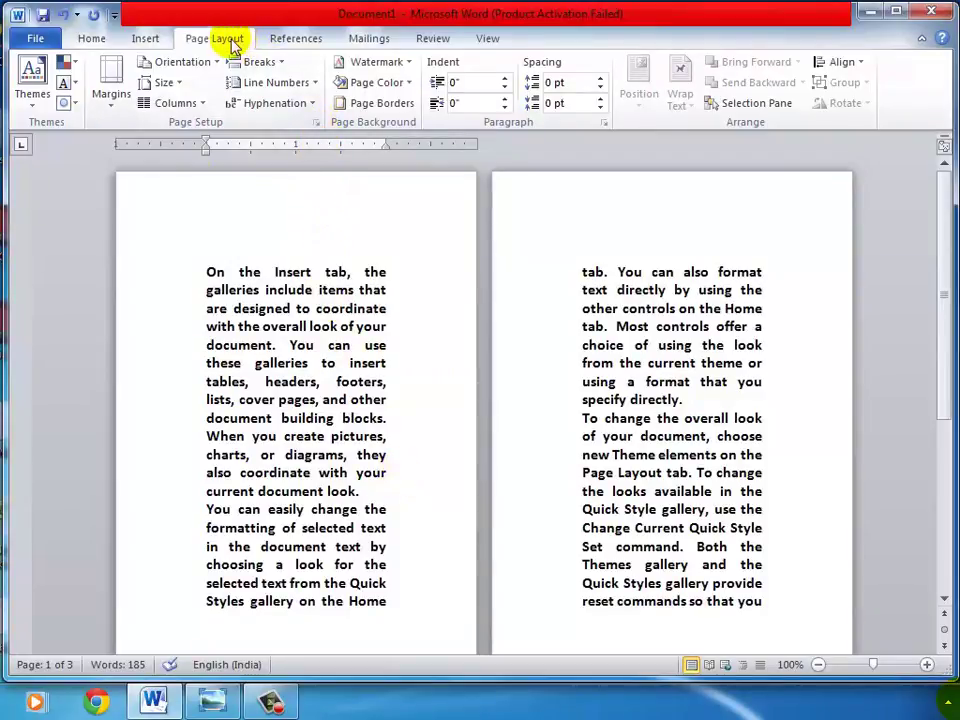
- Reopen Page Setup, choose the A4 paper size and apply it to the whole document
left_click(316, 129)
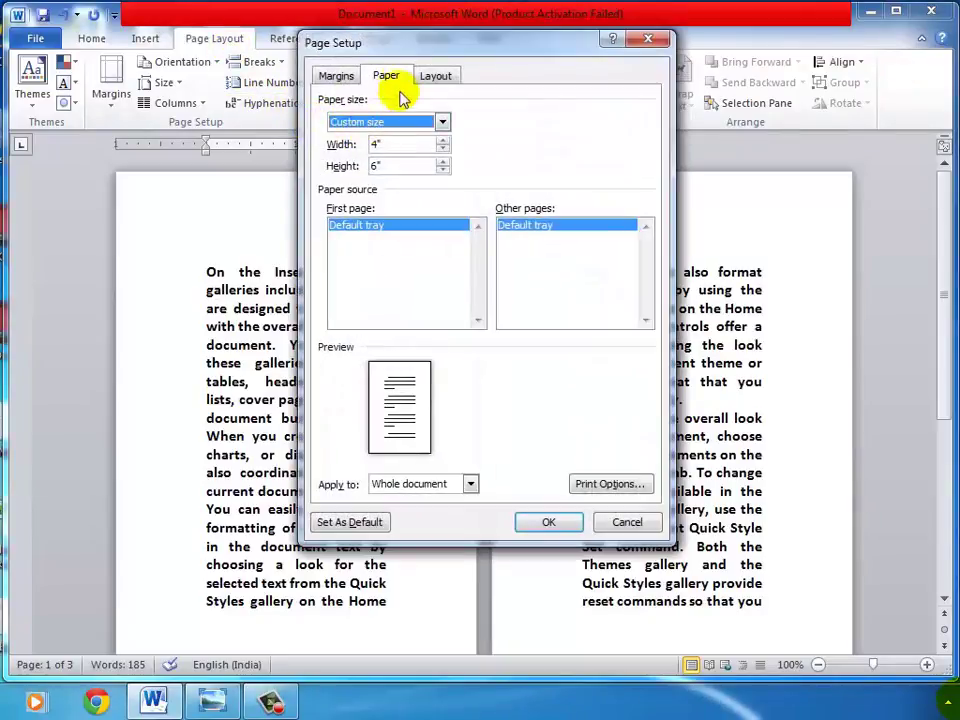
left_click(442, 122)
left_click(443, 141)
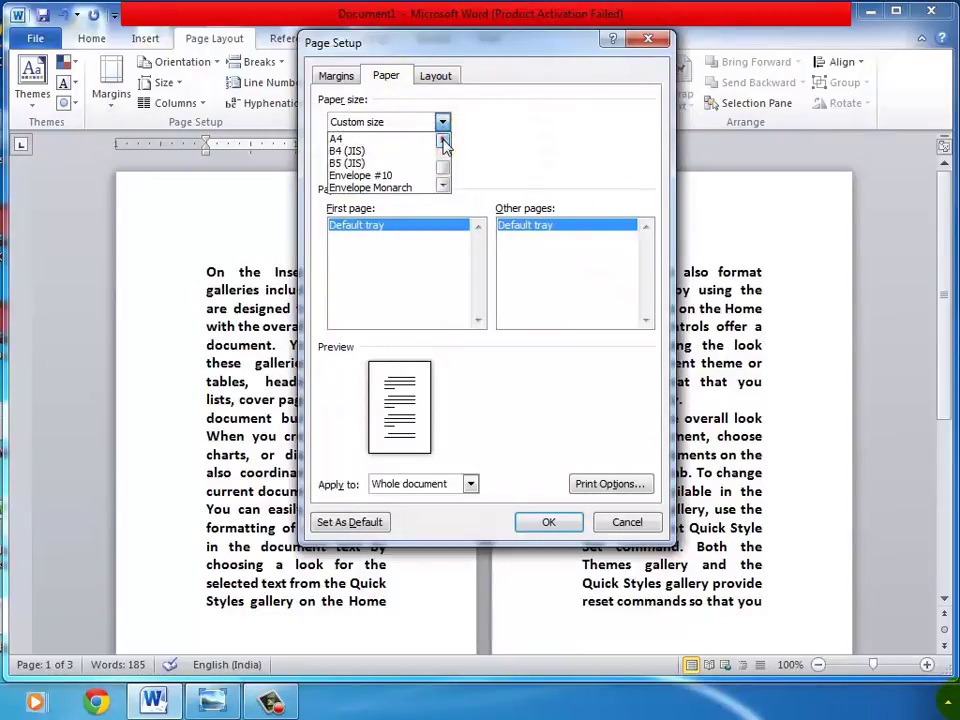
left_click(443, 141)
left_click(356, 150)
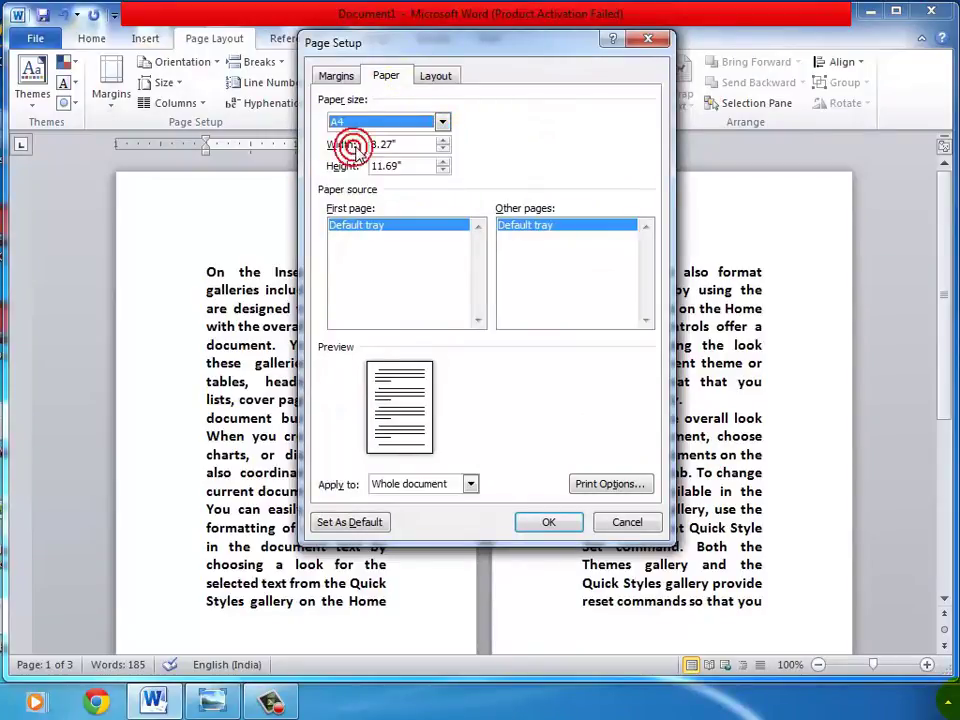
left_click(549, 524)
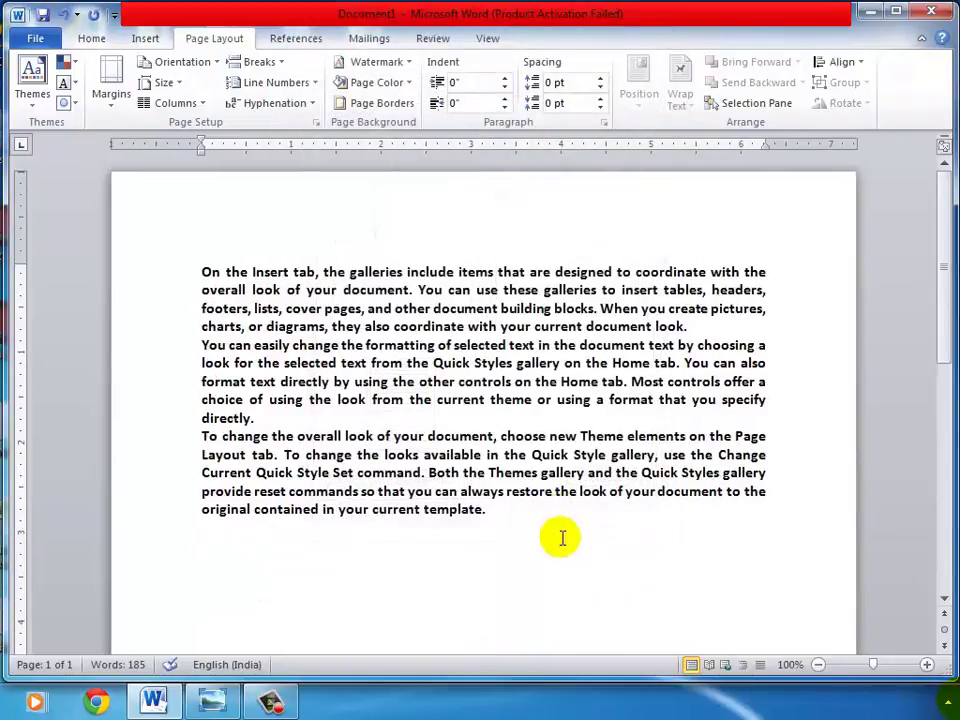
- Open Page Setup, review its layout and margin settings, and close it without changes
left_click(316, 124)
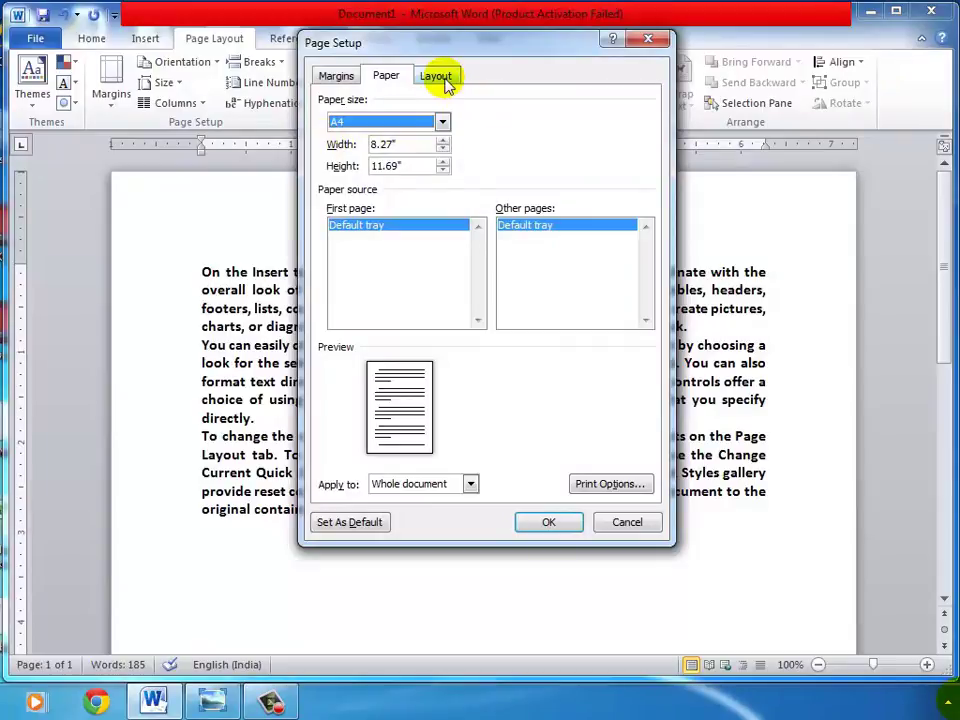
left_click(445, 82)
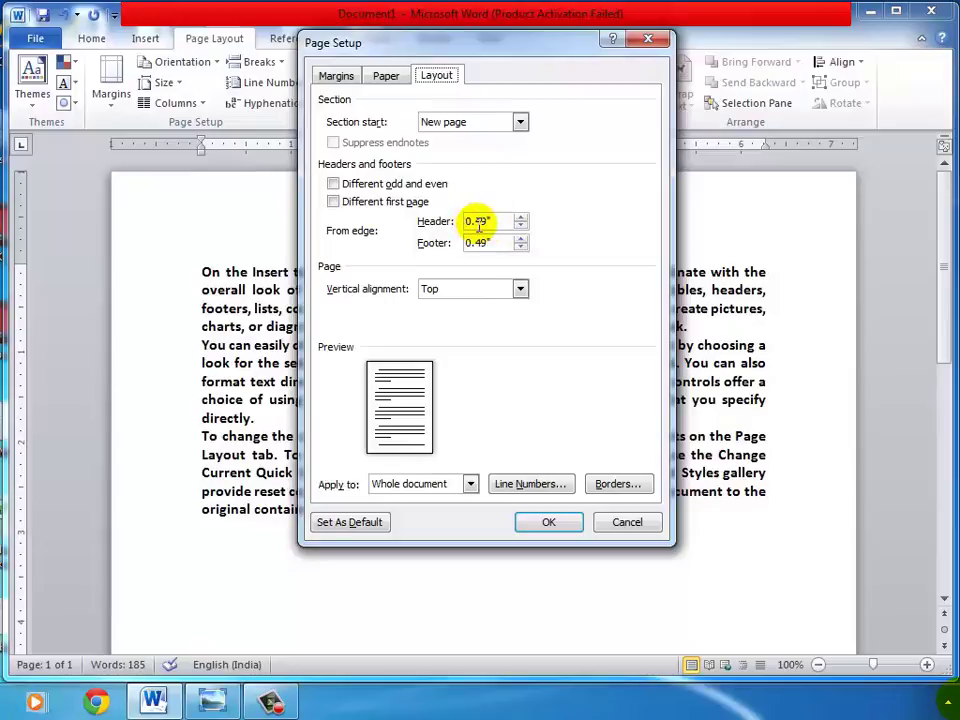
left_click(336, 75)
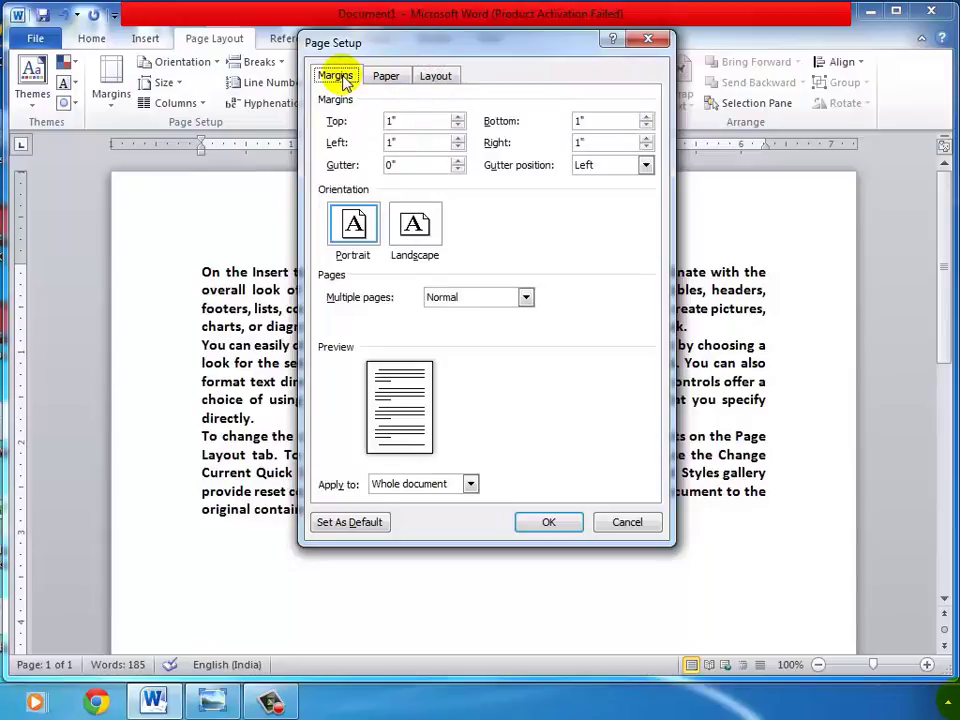
left_click(628, 521)
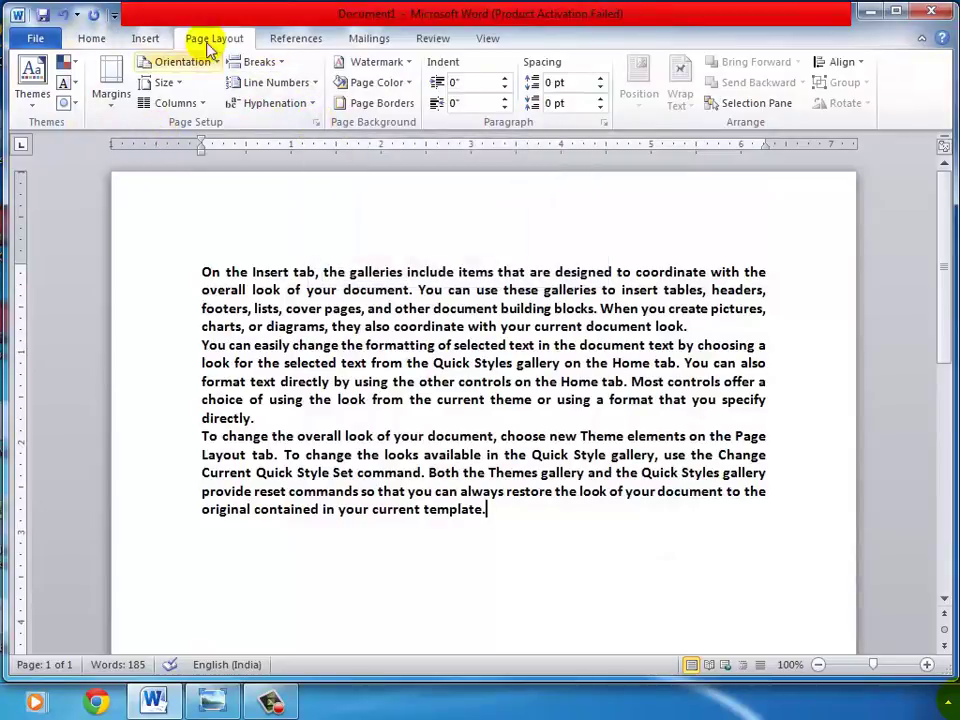
- Review the margin presets and open the custom margin settings, closing them without changes
left_click(113, 105)
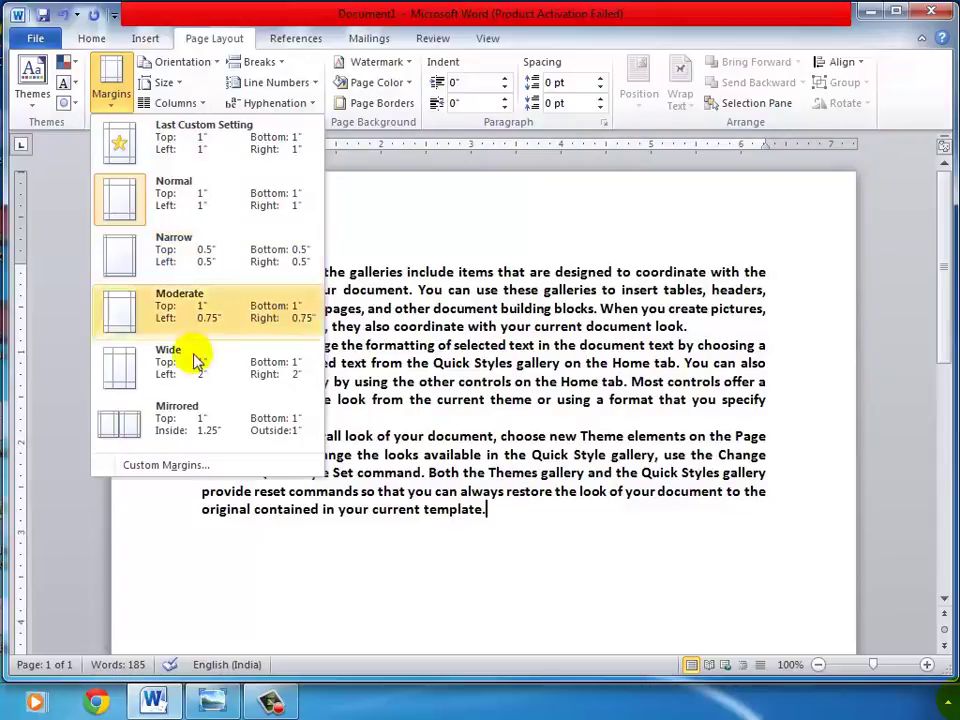
left_click(205, 466)
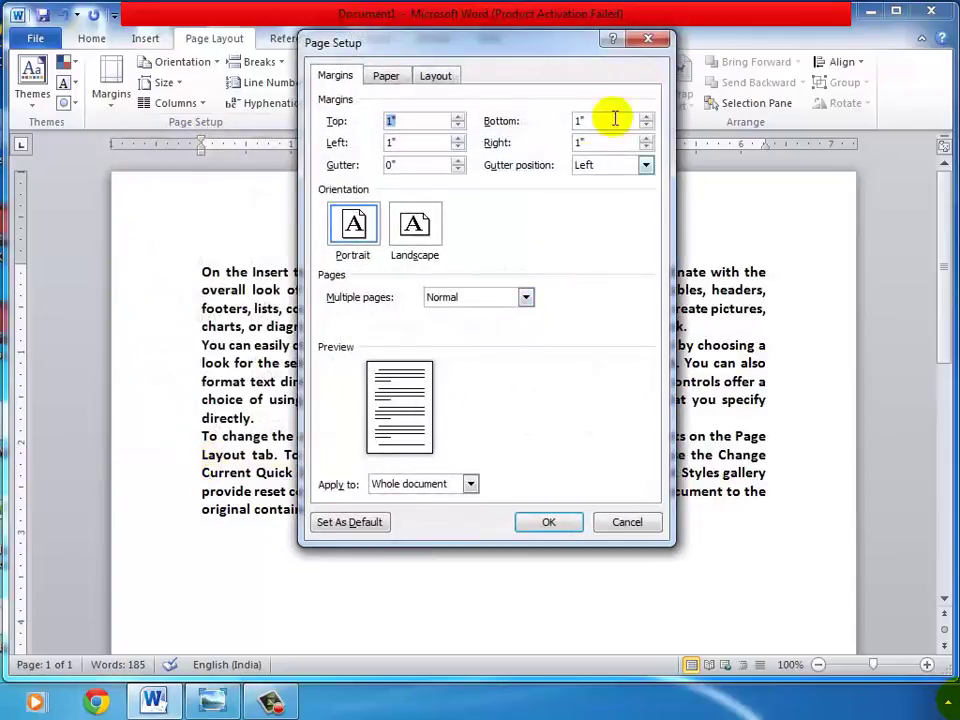
left_click(650, 39)
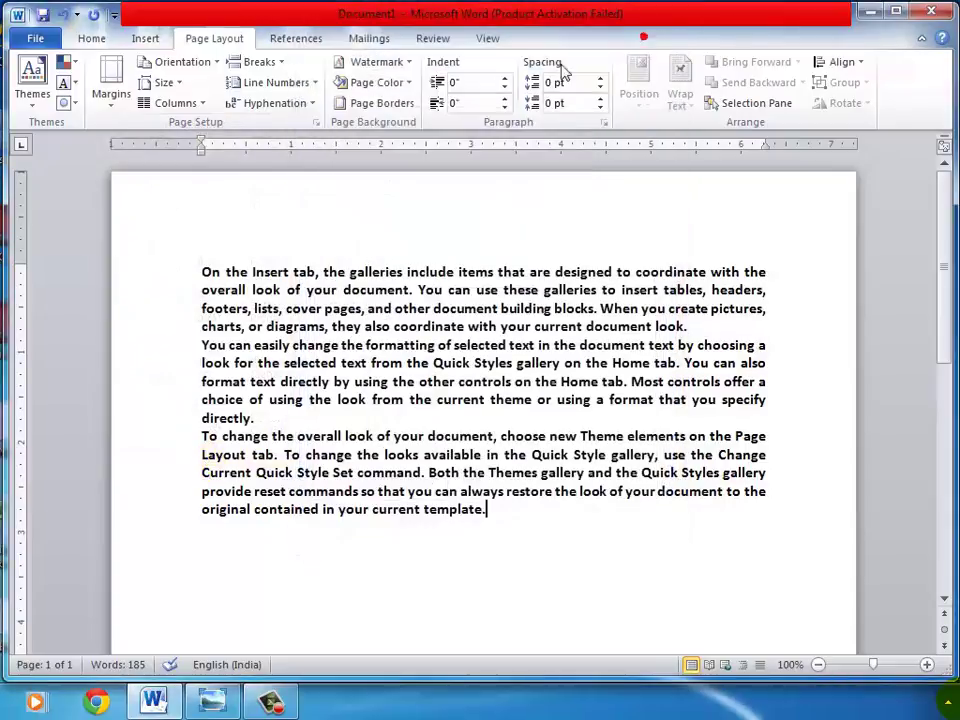
- Switch the page orientation to landscape and back to portrait, and review the list of preset paper sizes
left_click(190, 68)
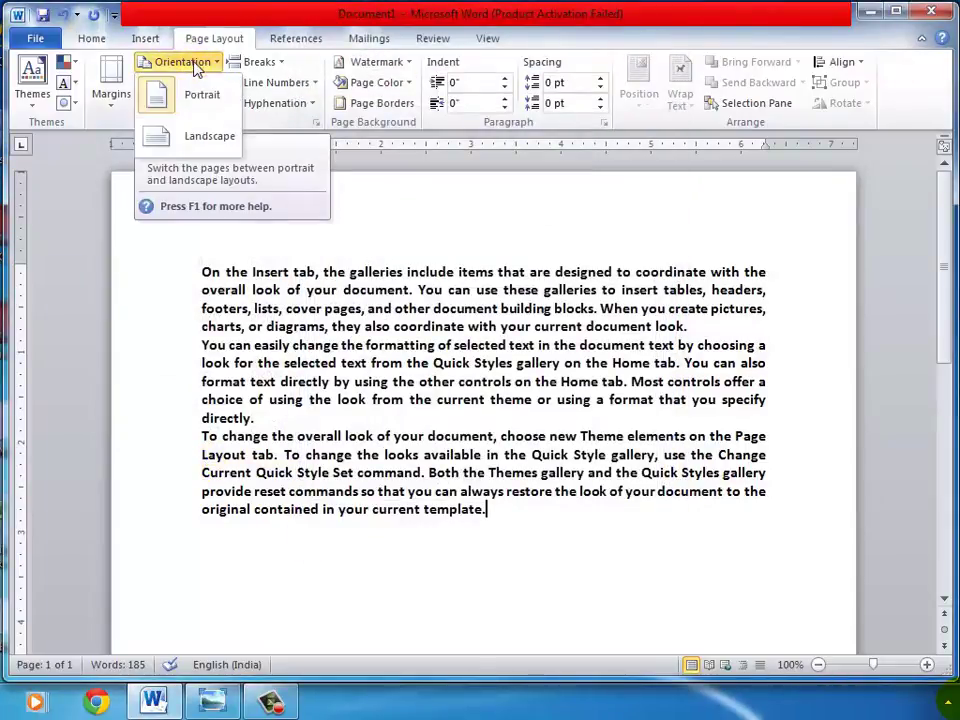
left_click(212, 139)
left_click(195, 63)
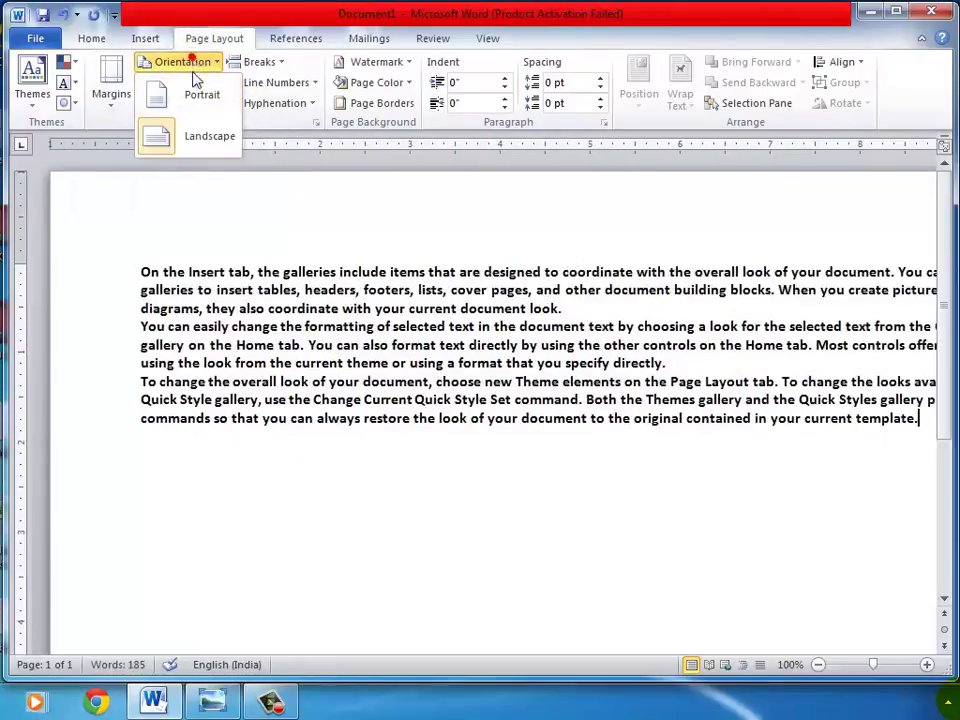
left_click(202, 93)
left_click(164, 82)
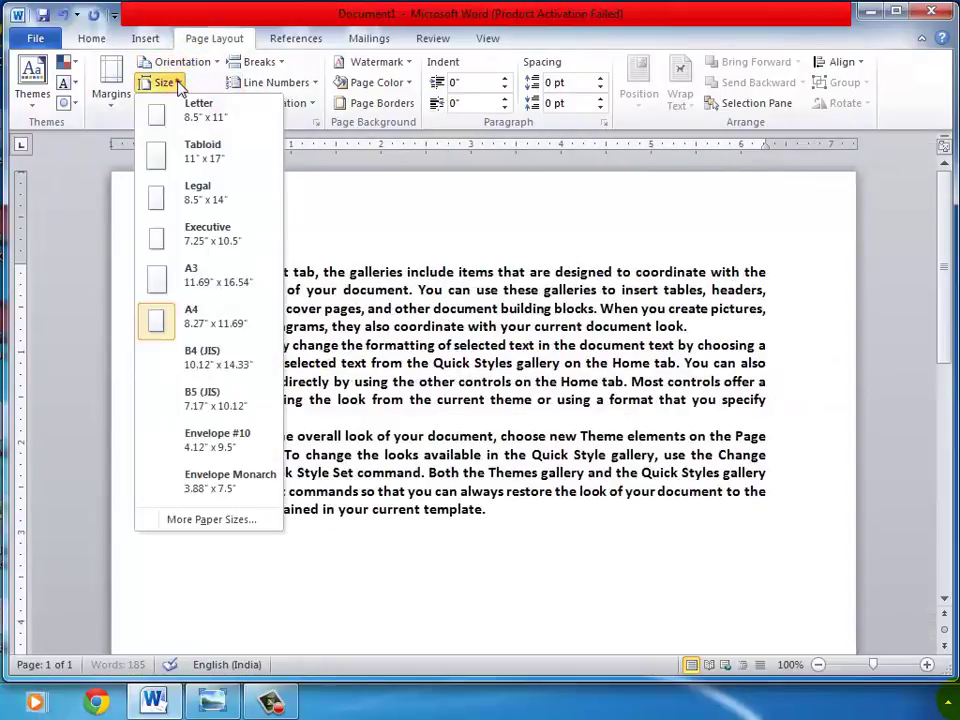
left_click(343, 333)
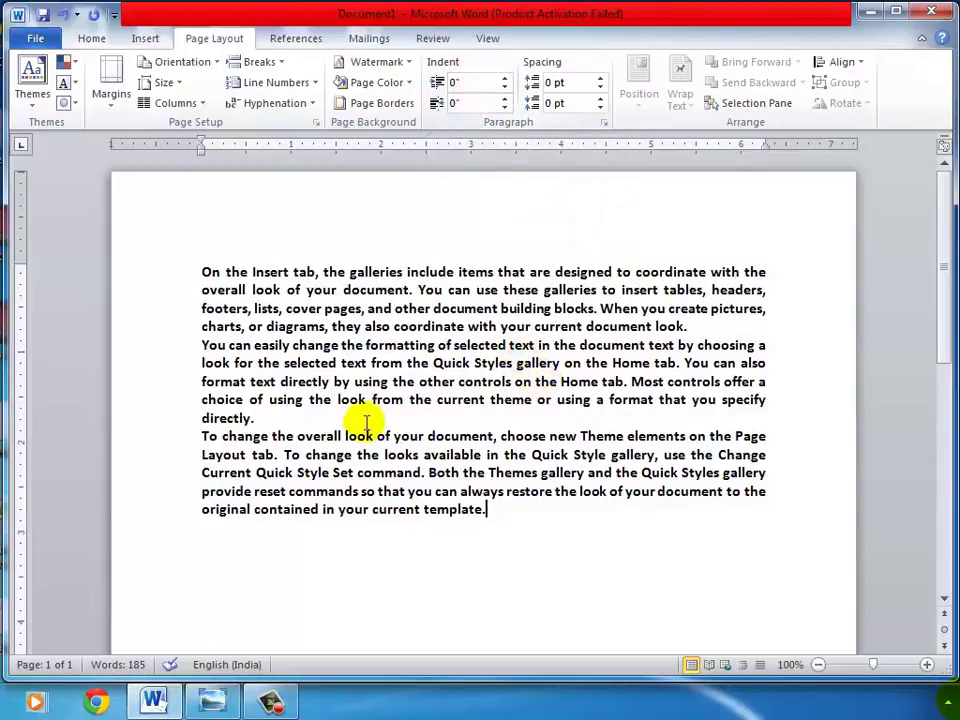
- Select the second paragraph and set its left indent to 0.8"
left_click_drag(274, 418, 176, 351)
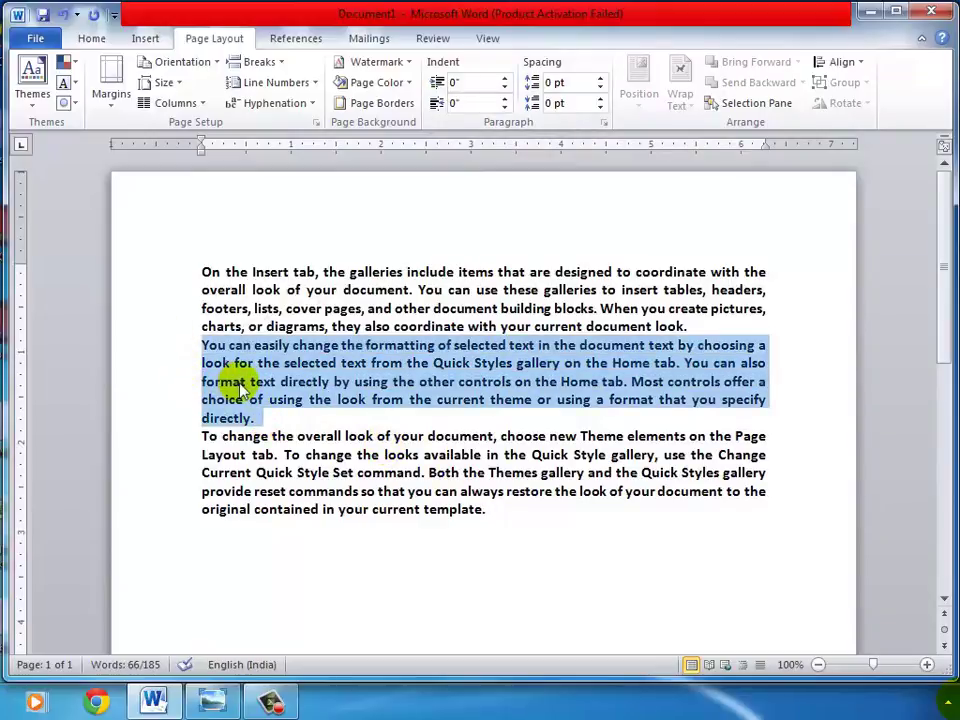
left_click(506, 78)
left_click(506, 78)
left_click(506, 78)
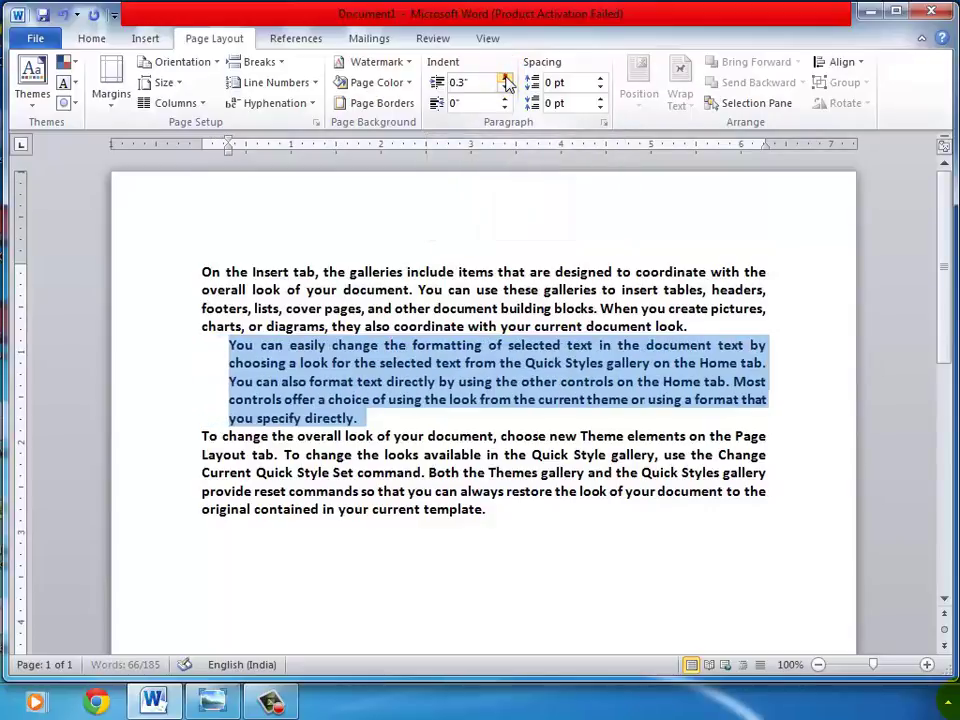
left_click(506, 78)
left_click(506, 78)
left_click(506, 78)
left_click(506, 78)
left_click(506, 78)
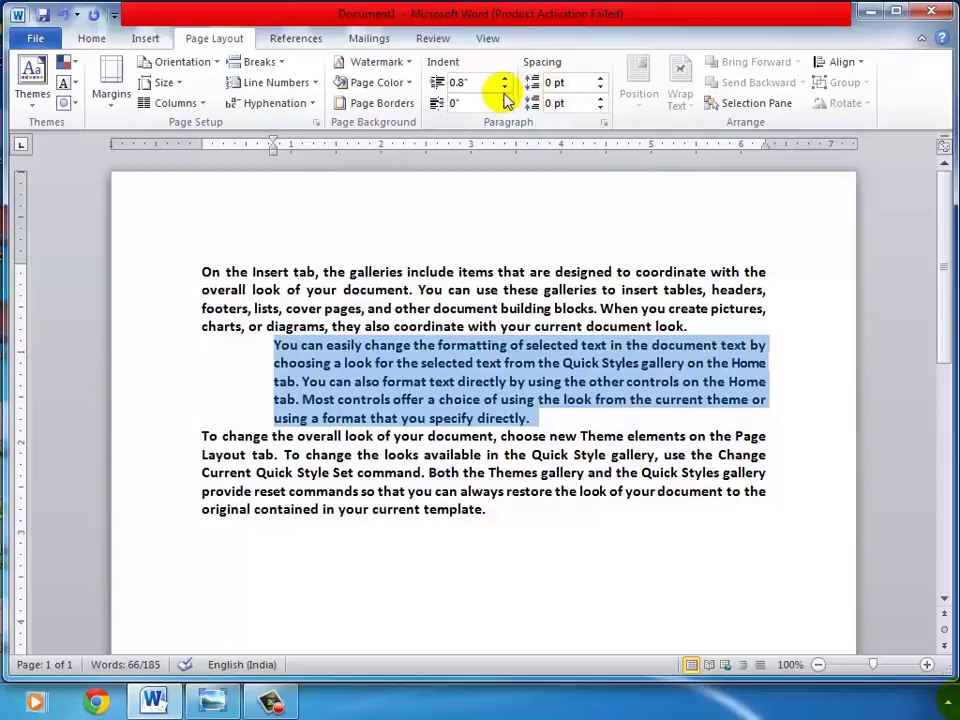
- Set the second paragraph's right indent to 0.8"
left_click(504, 98)
left_click(504, 98)
left_click(504, 98)
left_click(504, 98)
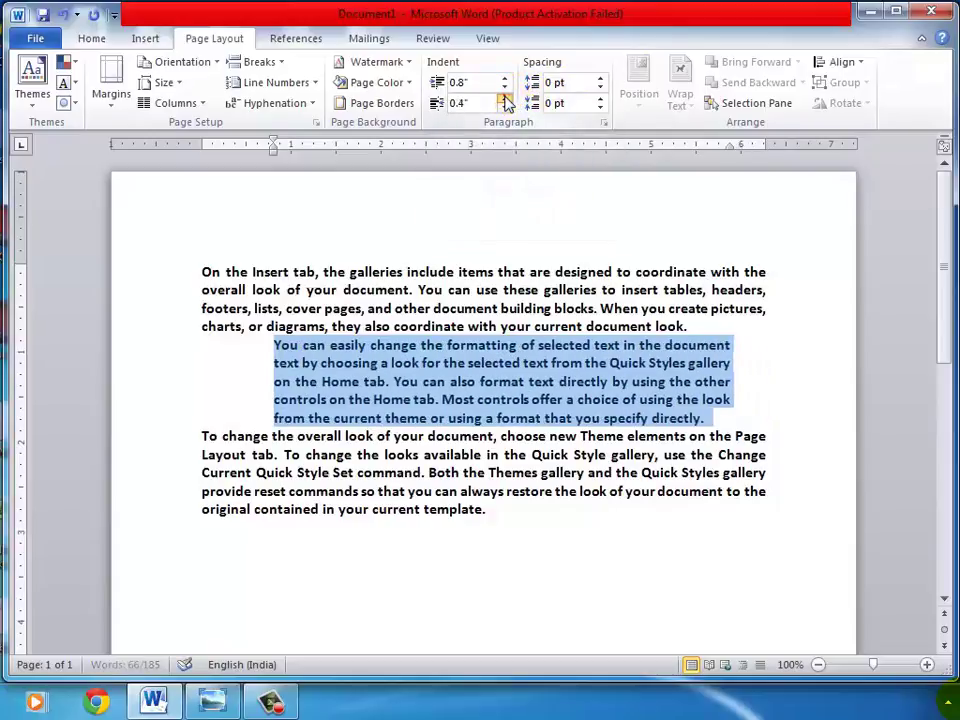
left_click(504, 98)
left_click(504, 98)
left_click(504, 98)
left_click(504, 98)
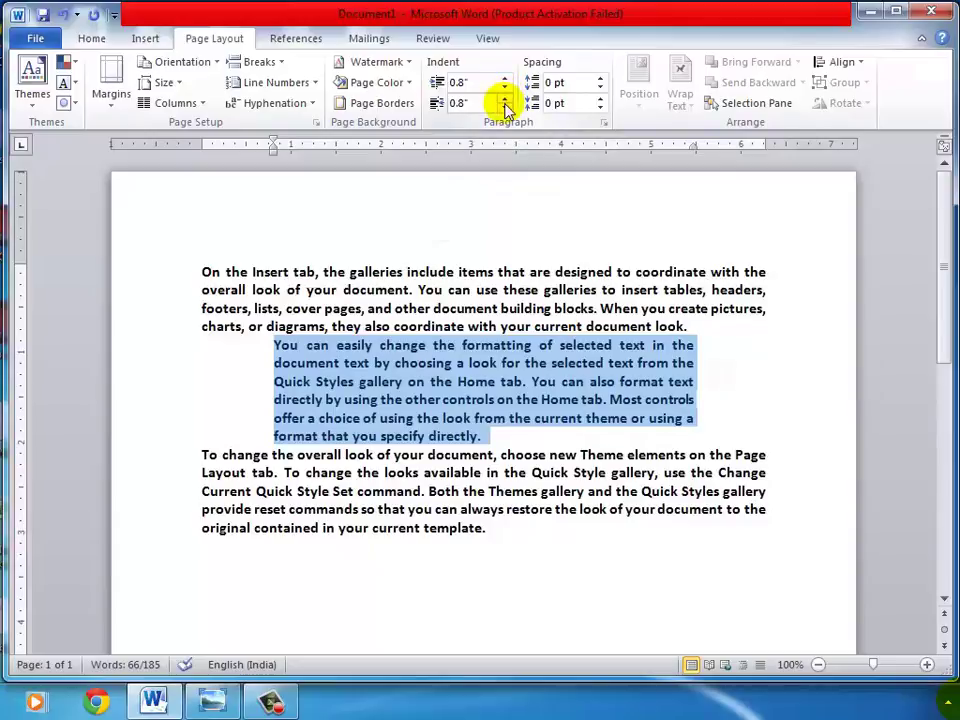
- Set the second paragraph's right indent back to 0"
left_click(504, 108)
left_click(504, 108)
left_click(504, 108)
left_click(504, 108)
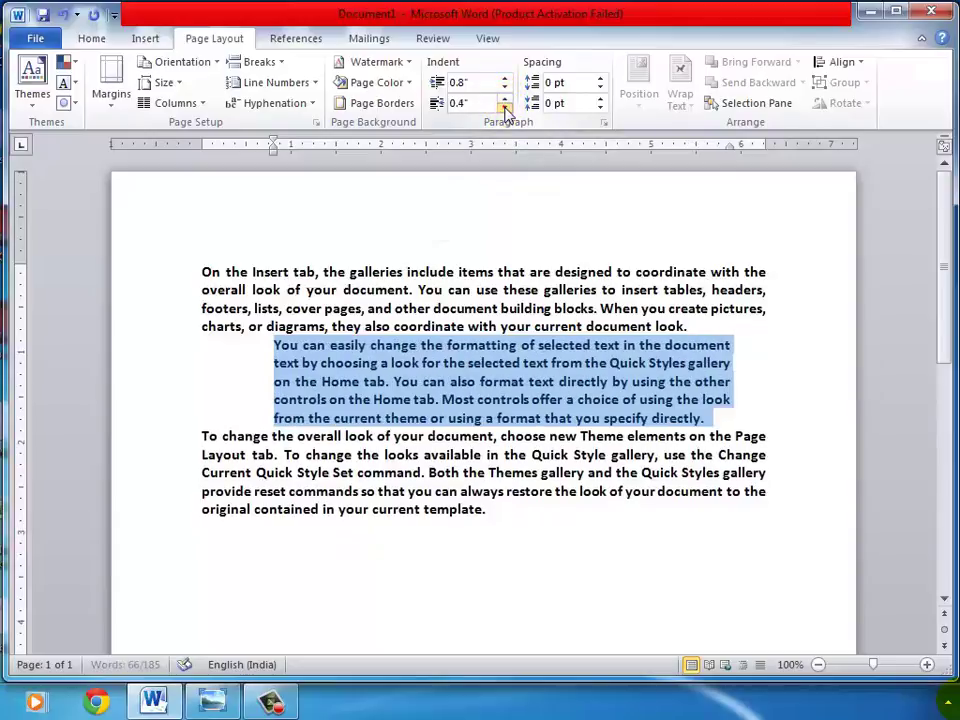
left_click(504, 108)
left_click(504, 108)
left_click(504, 108)
left_click(504, 108)
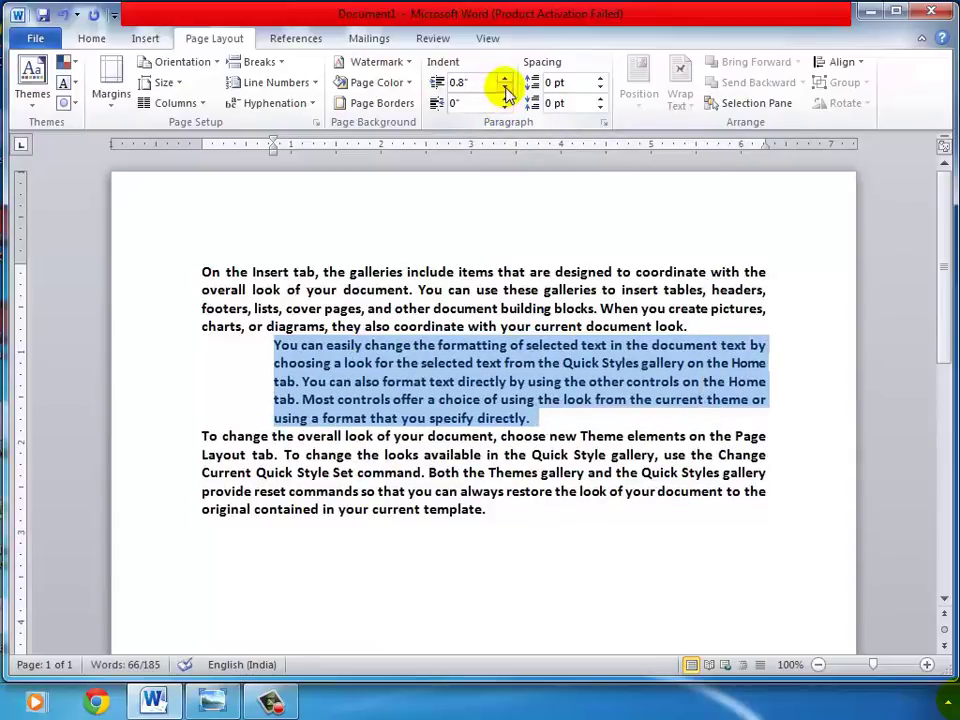
- Set the second paragraph's left indent back to 0" and deselect the text
left_click(505, 87)
left_click(505, 87)
left_click(505, 87)
left_click(505, 87)
left_click(505, 87)
left_click(505, 87)
left_click(505, 87)
left_click(505, 87)
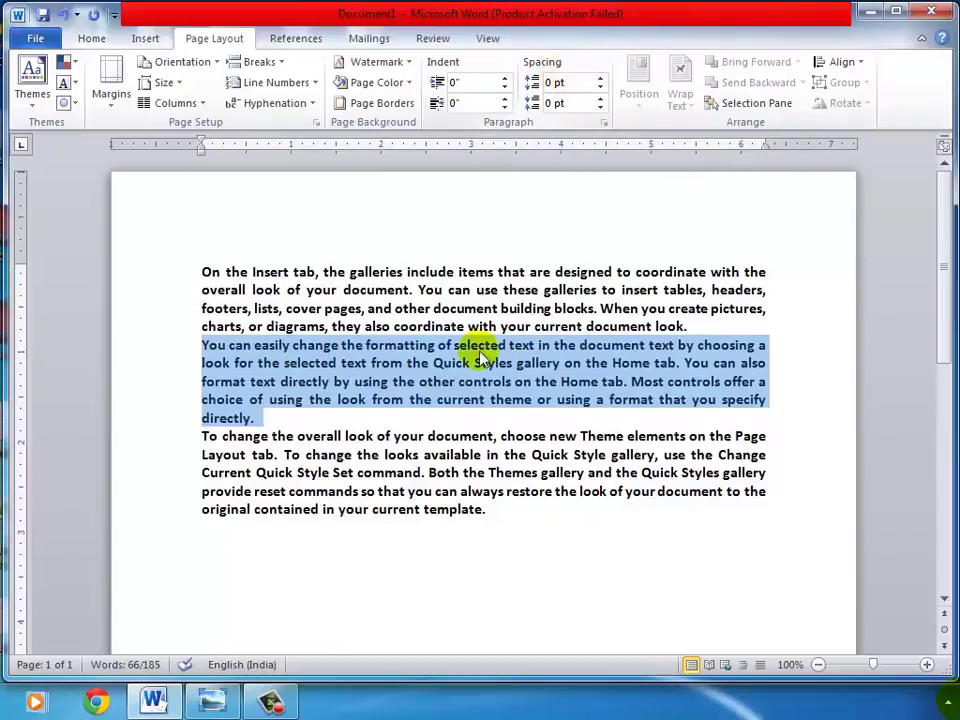
left_click(438, 377)
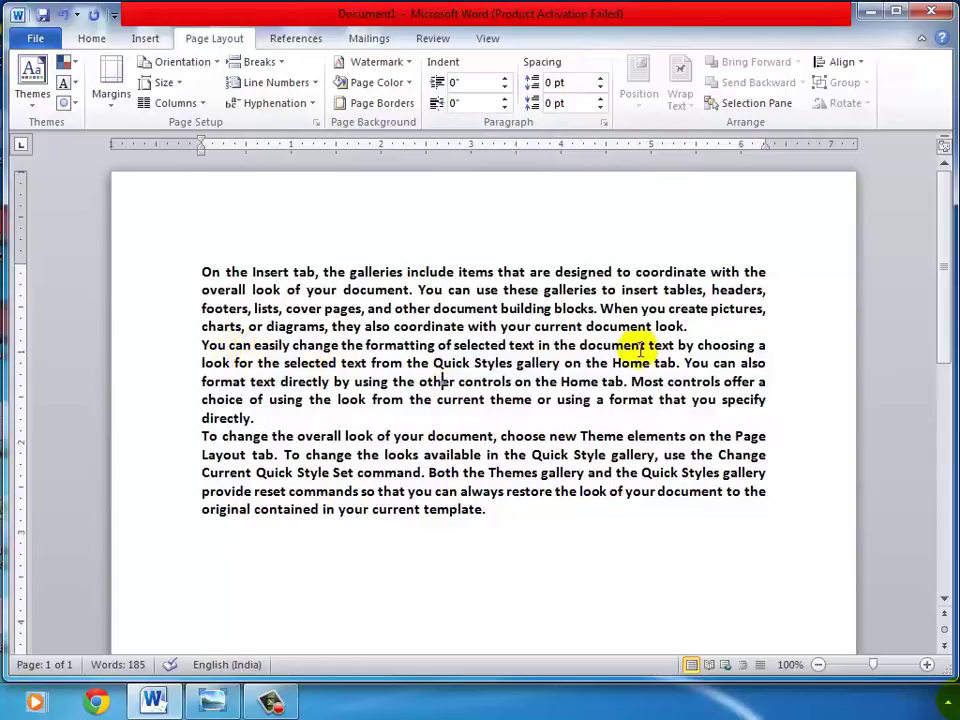
- Select the second paragraph again and set the spacing before it to 36 pt
left_click_drag(200, 345, 338, 402)
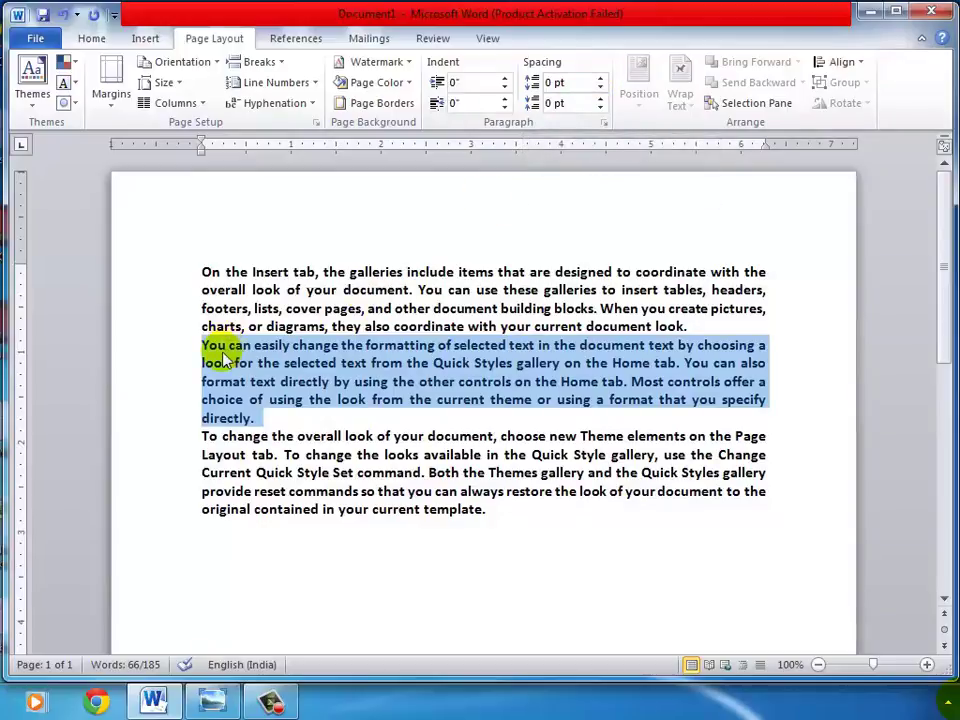
left_click(601, 79)
left_click(601, 79)
left_click(601, 79)
left_click(601, 79)
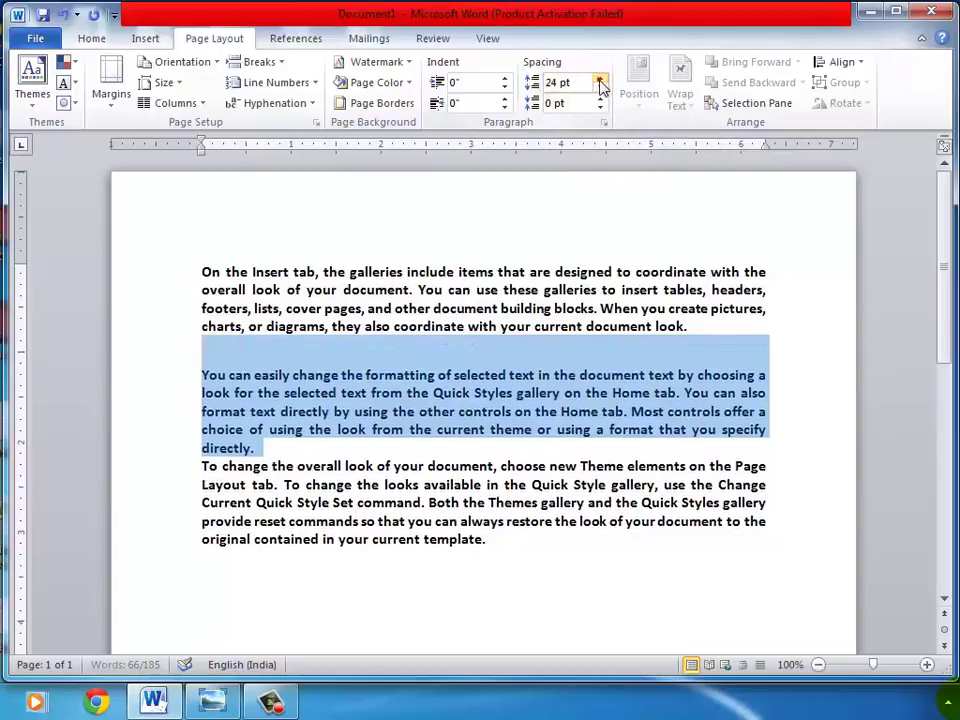
left_click(601, 79)
left_click(600, 79)
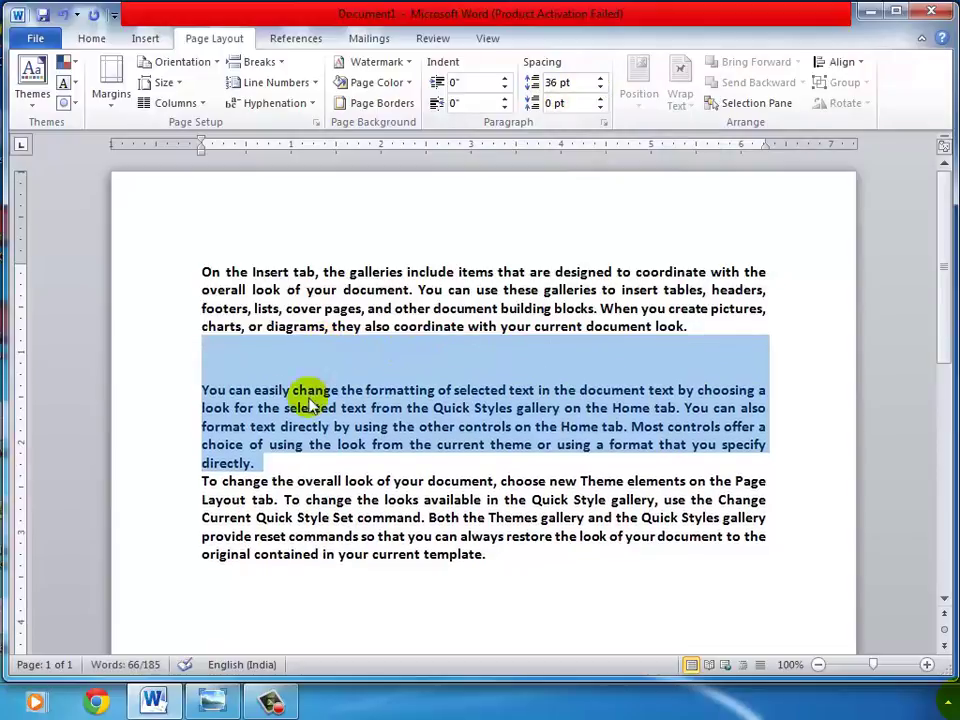
- Set the spacing after the second paragraph to 42 pt
left_click(600, 99)
left_click(600, 99)
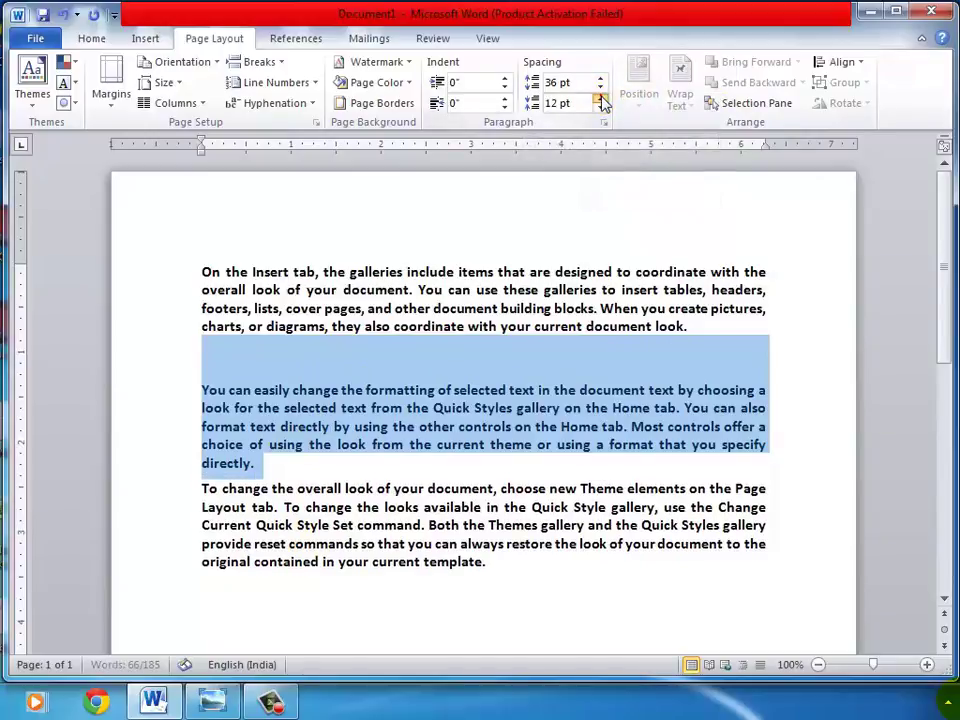
left_click(600, 99)
left_click(600, 99)
left_click(600, 99)
left_click(600, 99)
left_click(600, 99)
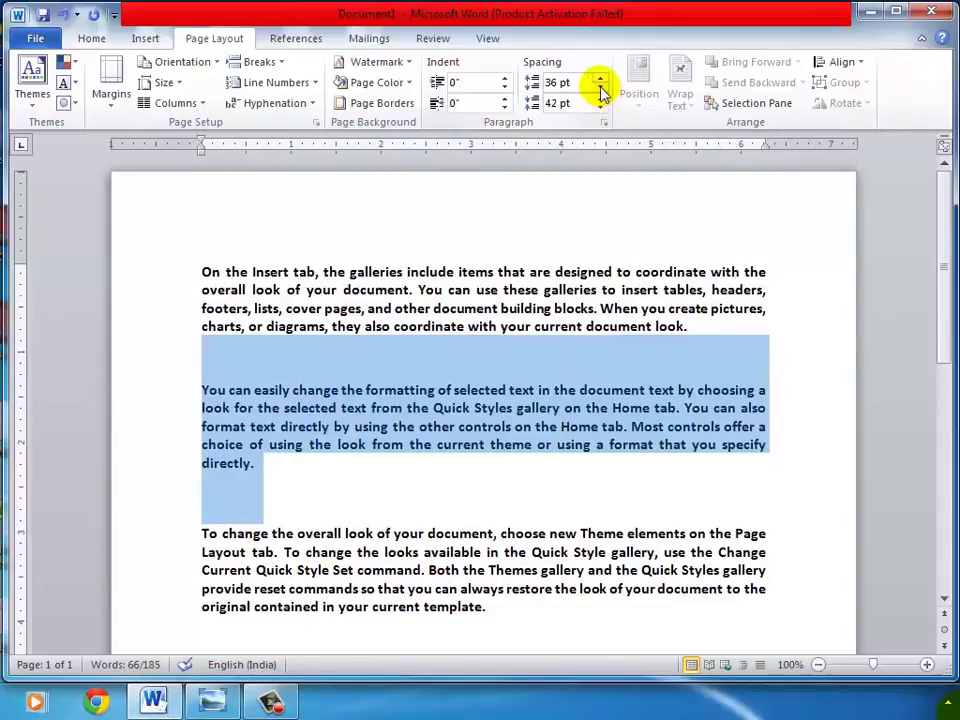
- Set the spacing before the second paragraph back to 0 pt
left_click(600, 88)
left_click(600, 88)
left_click(600, 88)
left_click(600, 88)
left_click(600, 88)
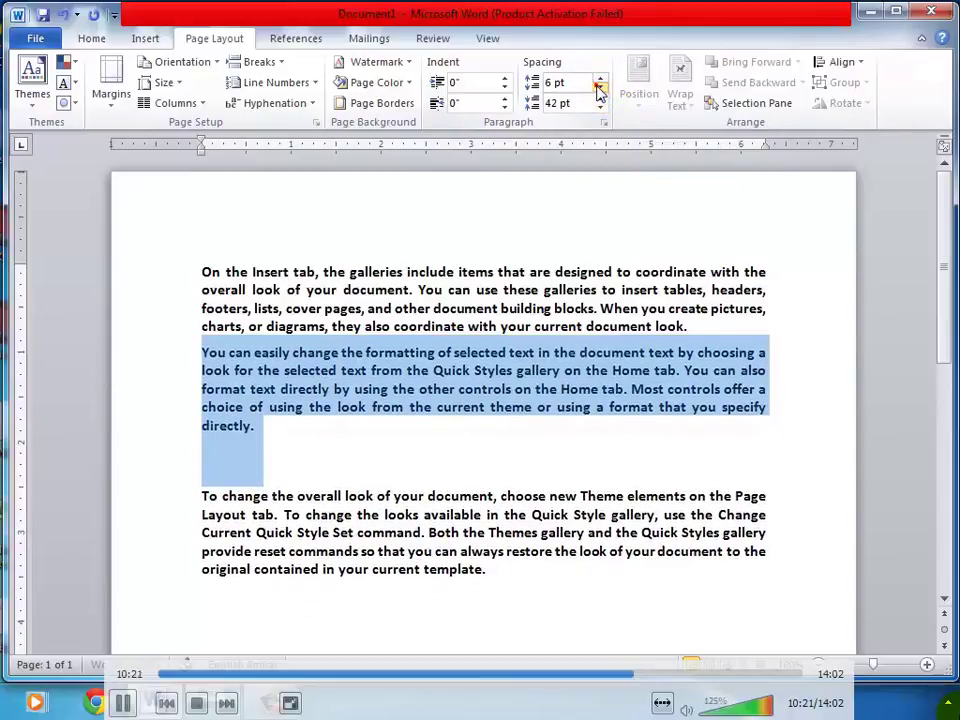
left_click(600, 88)
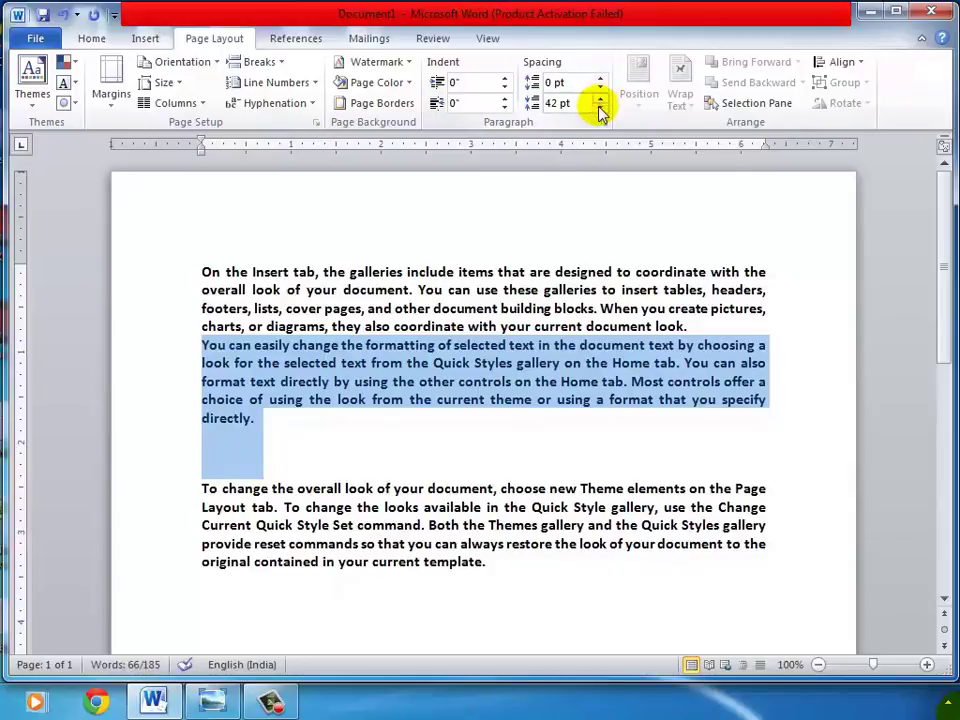
- Set the spacing after the second paragraph back to 0 pt
left_click(600, 108)
left_click(600, 108)
left_click(600, 108)
left_click(600, 108)
left_click(600, 108)
left_click(600, 108)
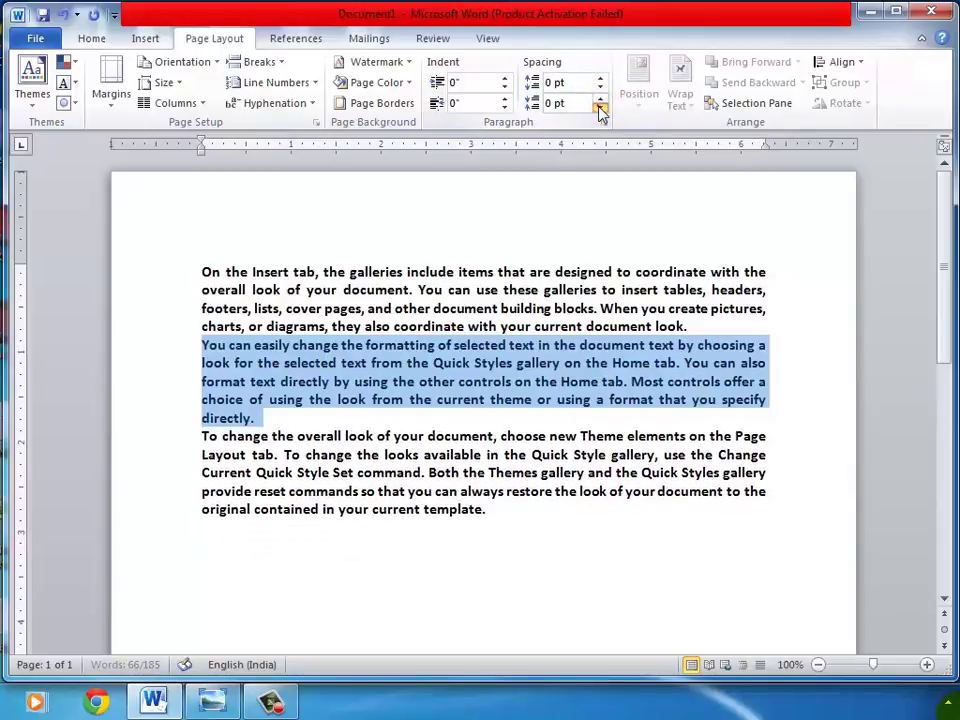
left_click(600, 108)
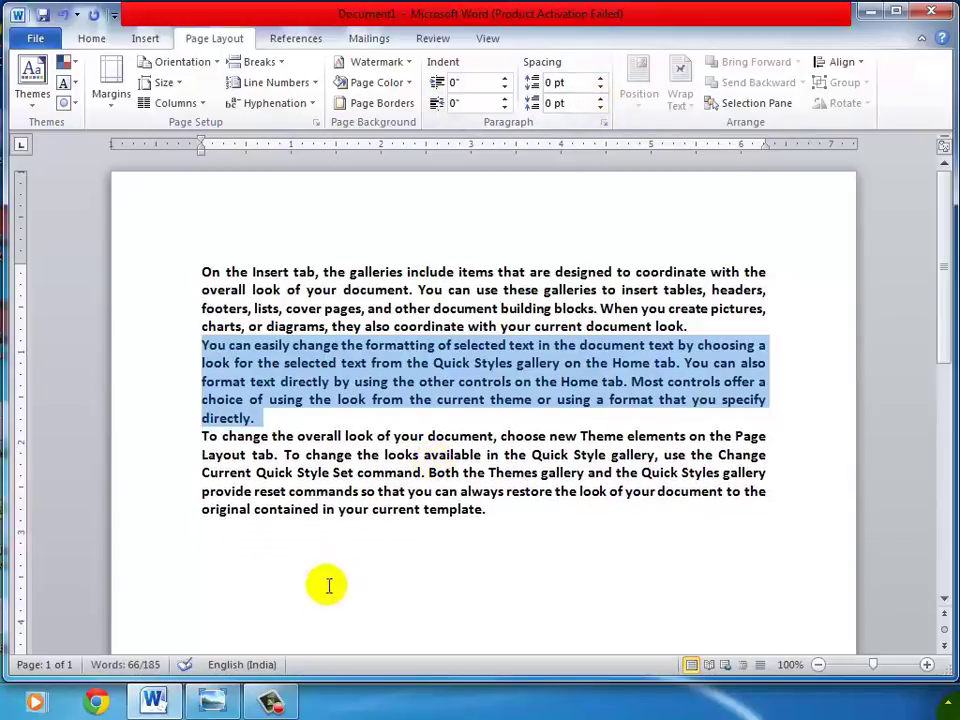
left_click(275, 702)
left_click(919, 563)
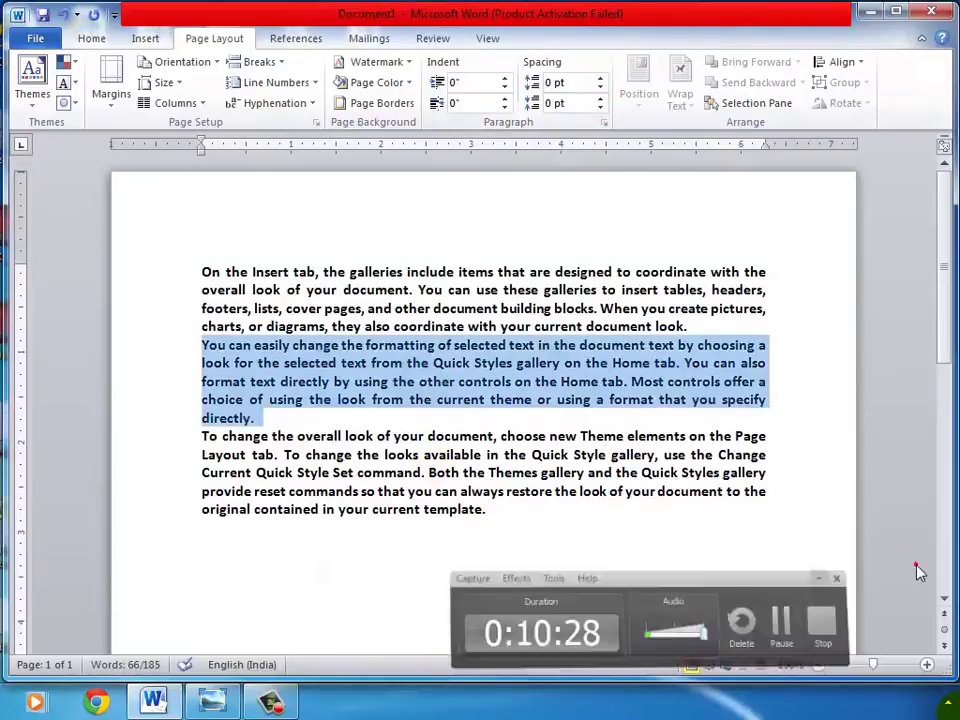
left_click(446, 416)
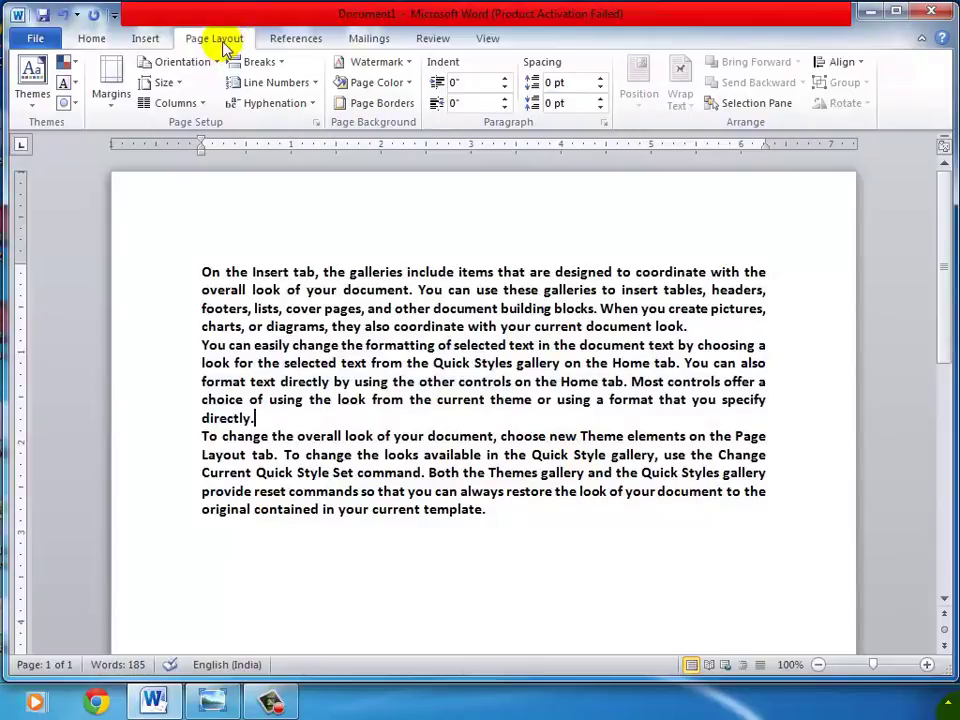
- Open the full page setup settings, preview landscape orientation, and switch back to portrait
left_click(316, 123)
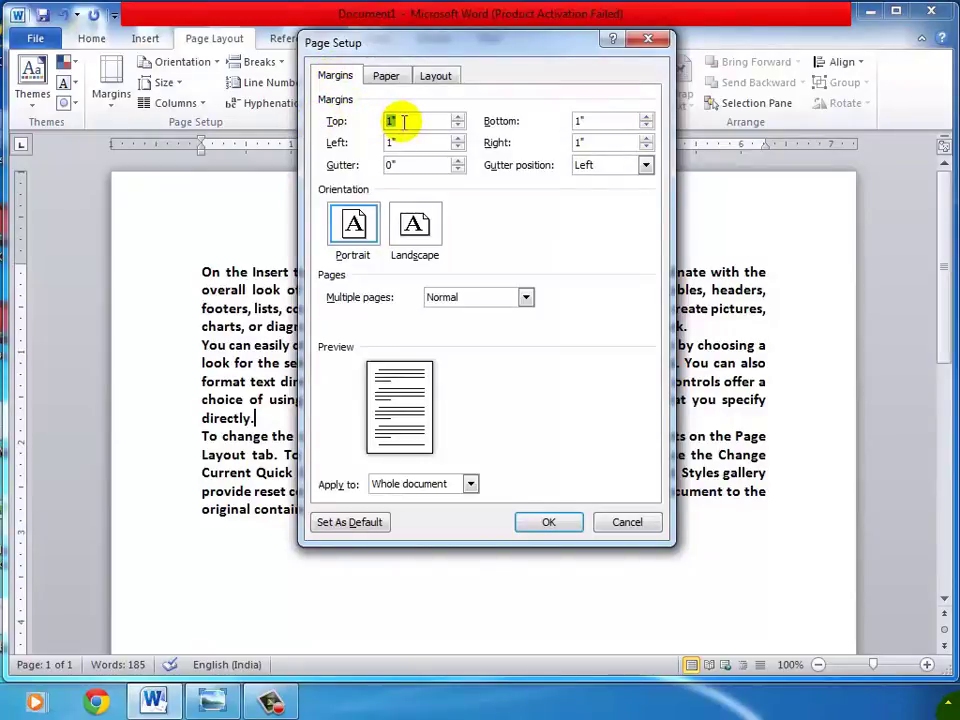
left_click(425, 224)
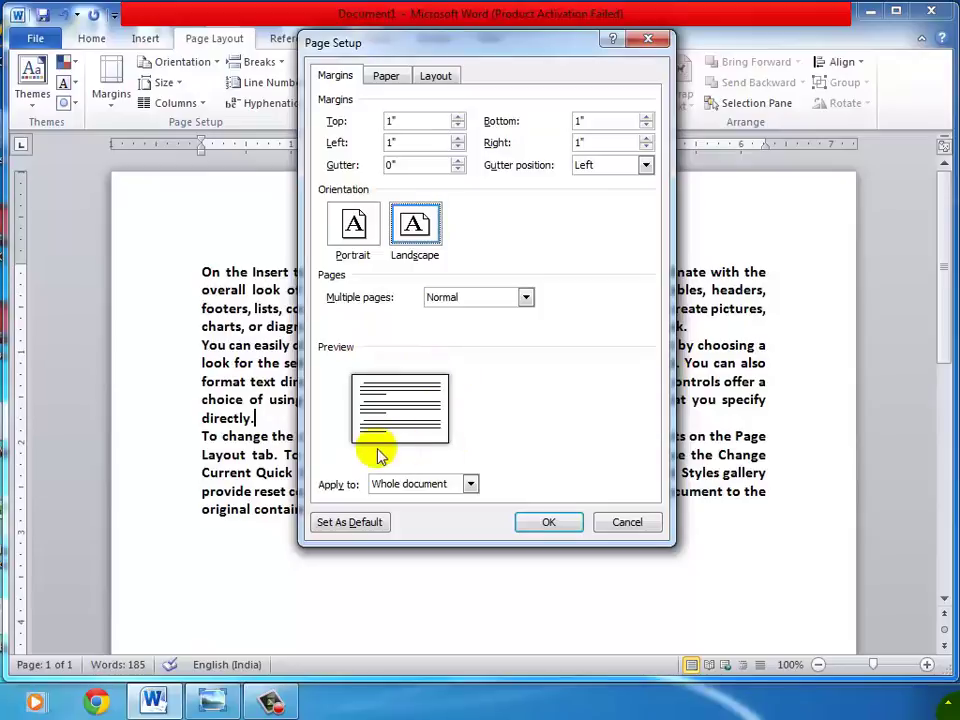
left_click(356, 226)
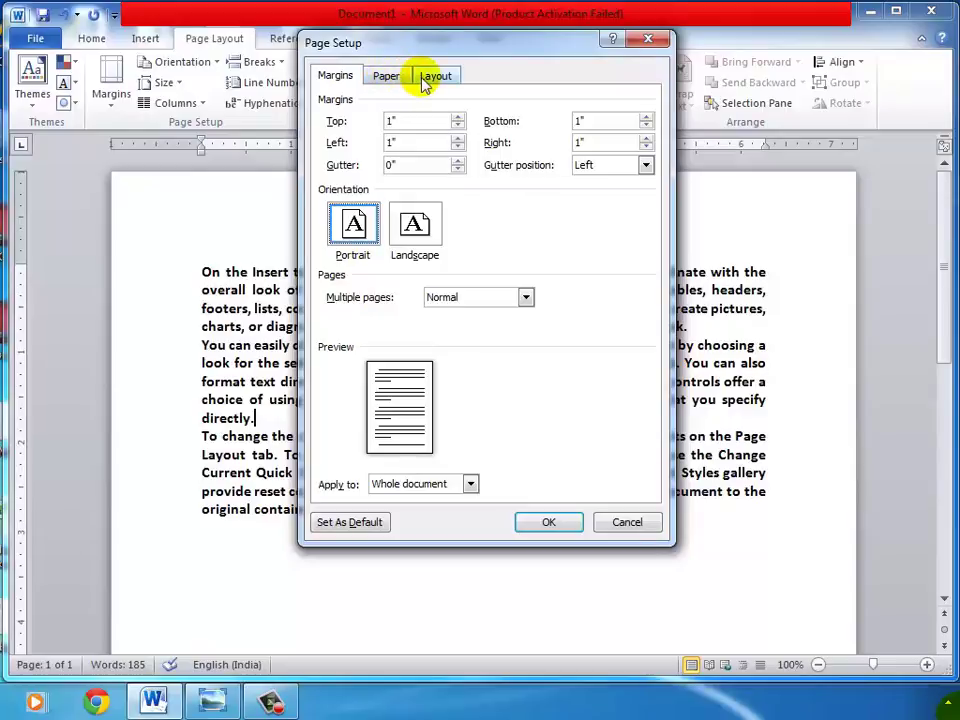
- Review the paper size, header and footer distances and margins in the page setup settings, and close them without applying anything
left_click(400, 77)
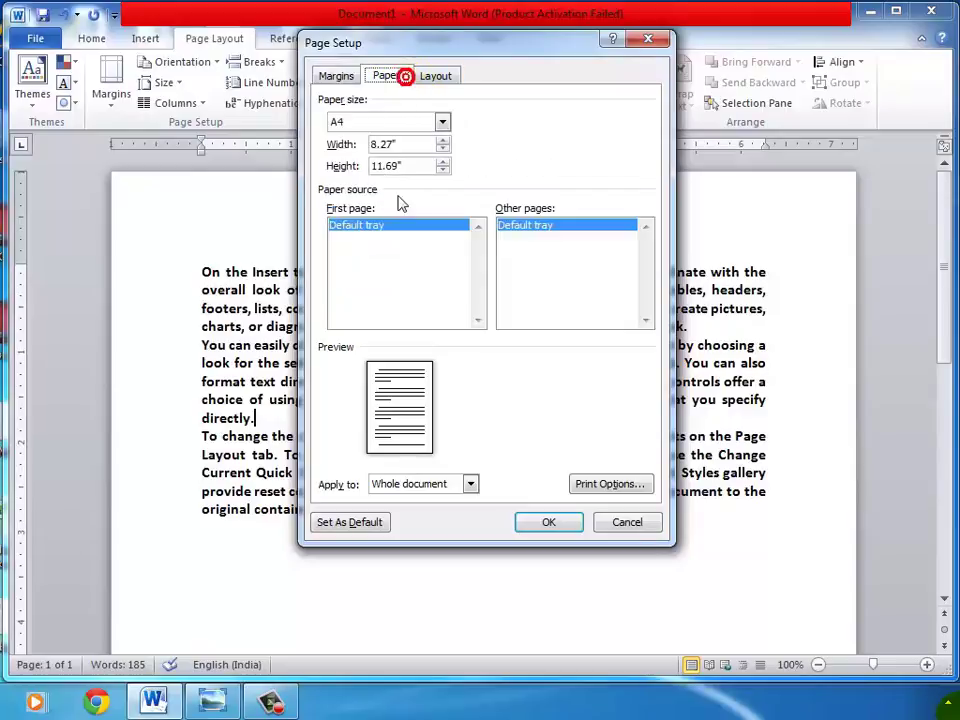
double_click(405, 142)
left_click_drag(392, 164, 365, 165)
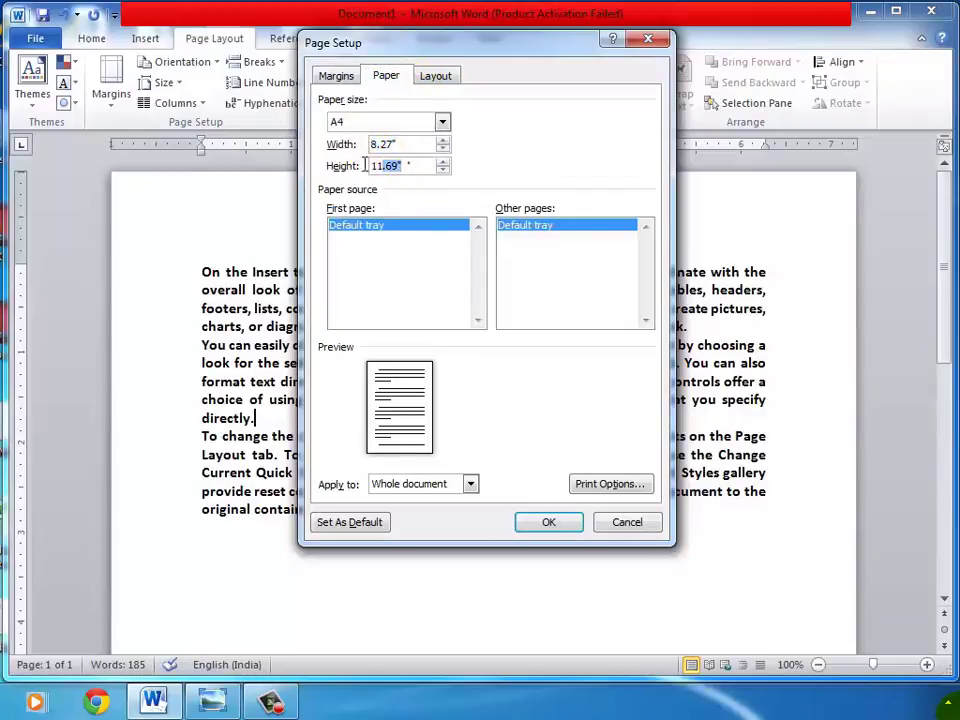
left_click(430, 75)
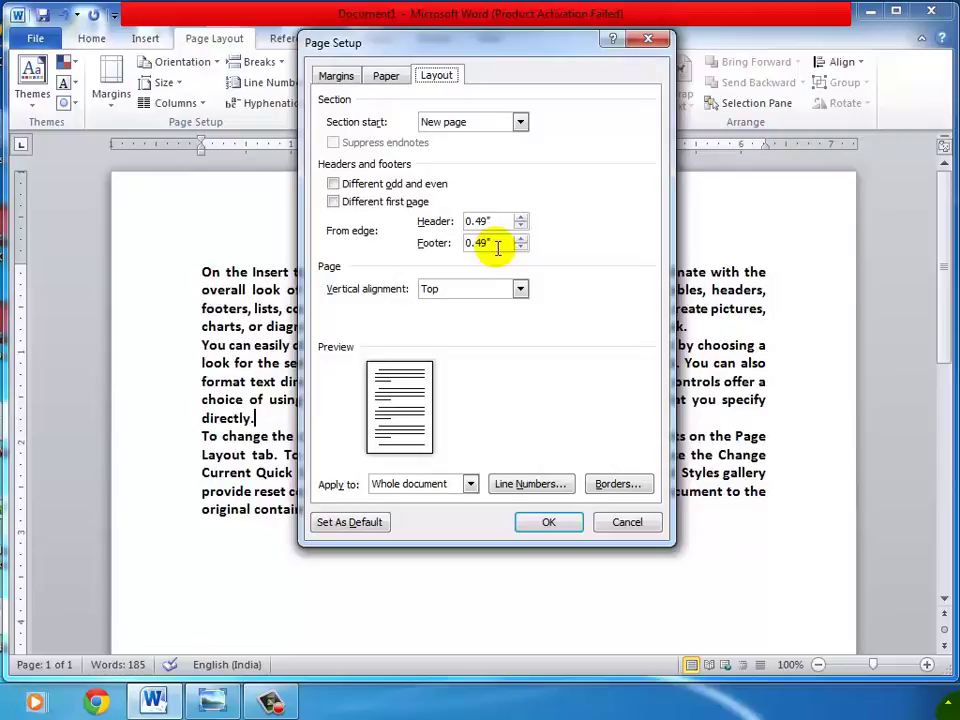
left_click(335, 75)
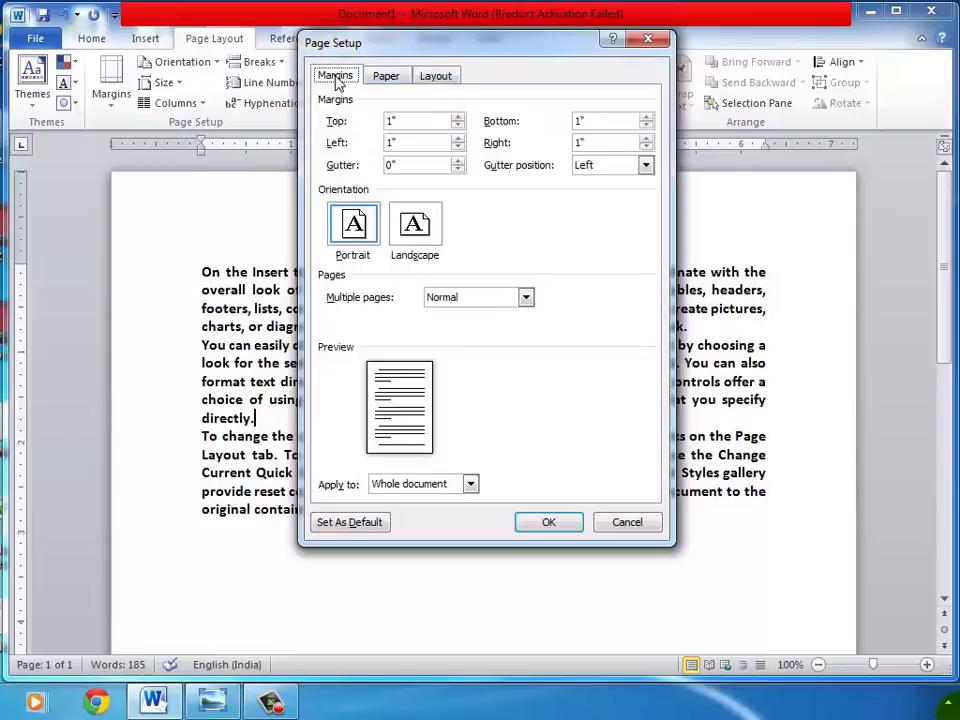
left_click(645, 40)
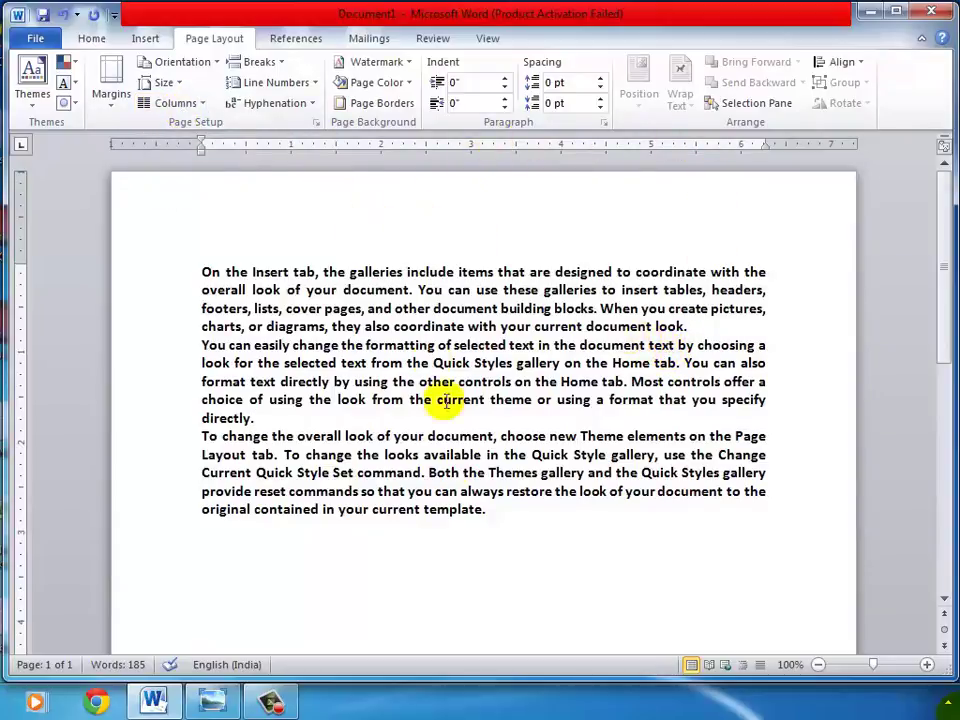
- Delete all three paragraphs of text from the document
left_click_drag(499, 515, 167, 306)
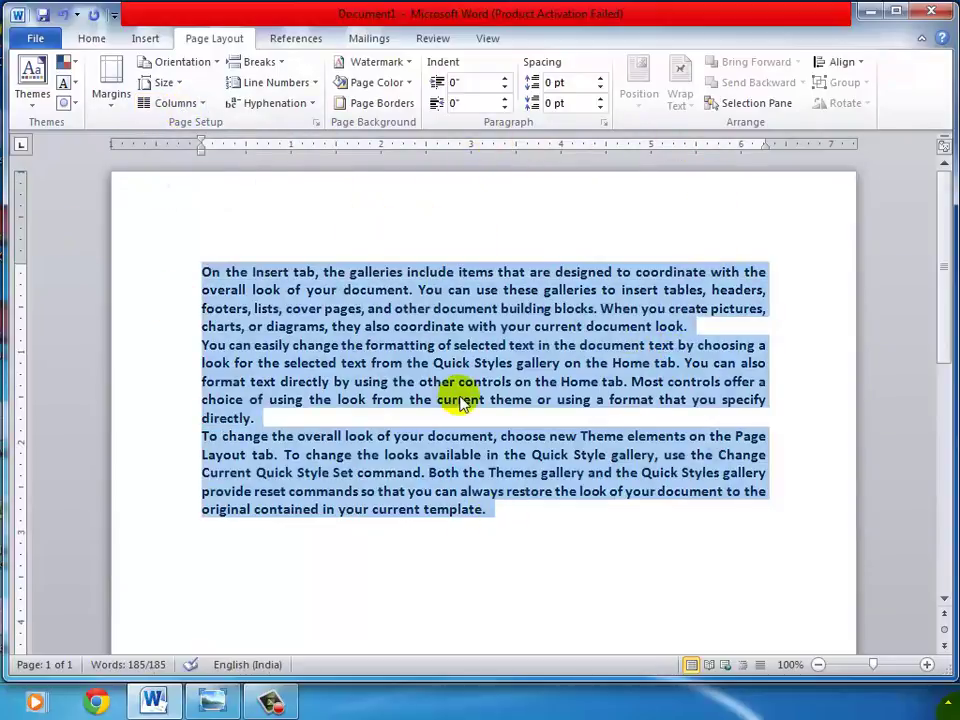
key("Delete")
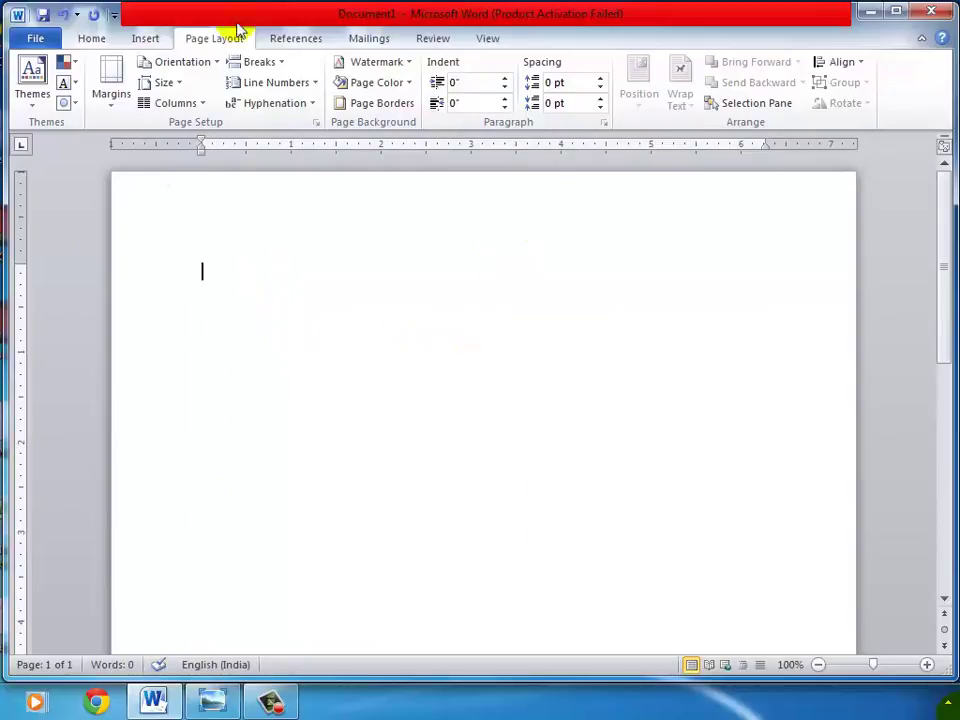
- In the detailed column settings, choose the Three preset for the whole document, previewing the line between columns and turning it off again
left_click(206, 106)
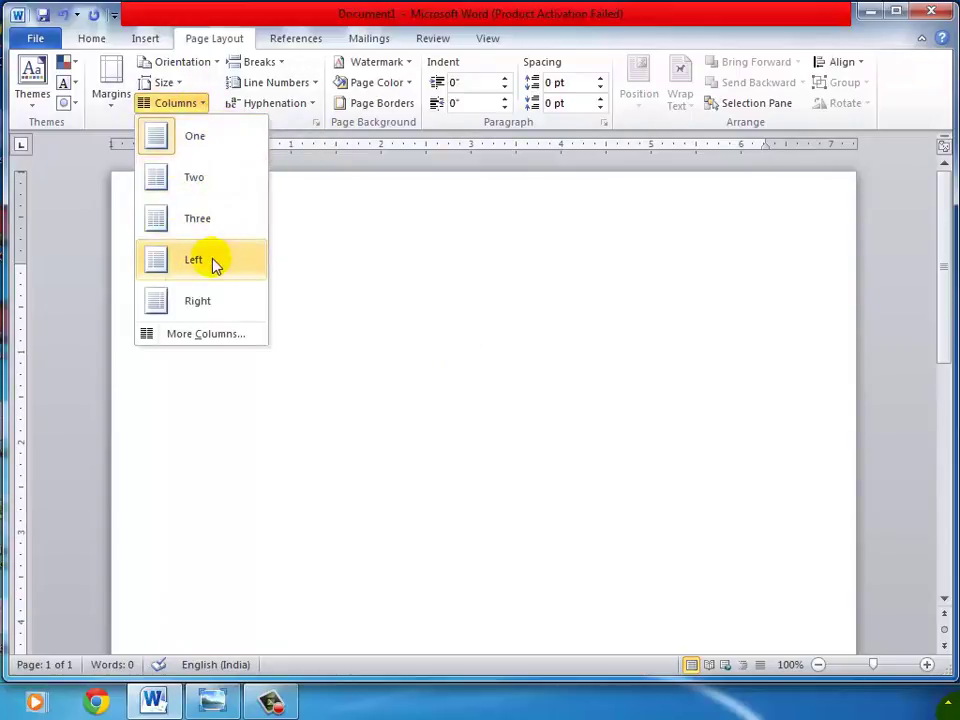
left_click(204, 337)
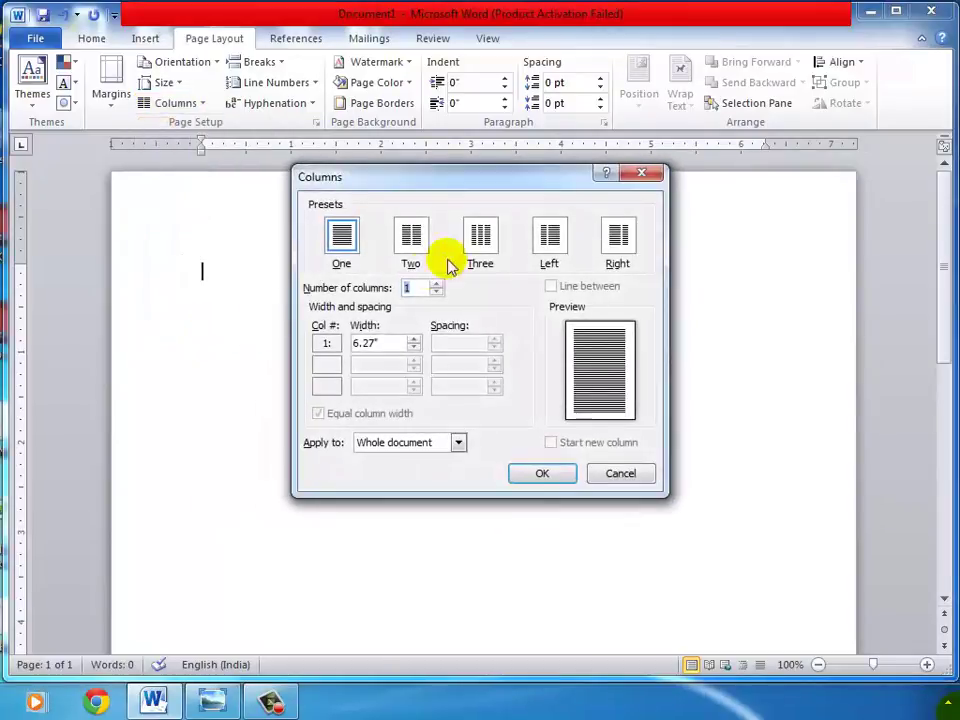
left_click(481, 238)
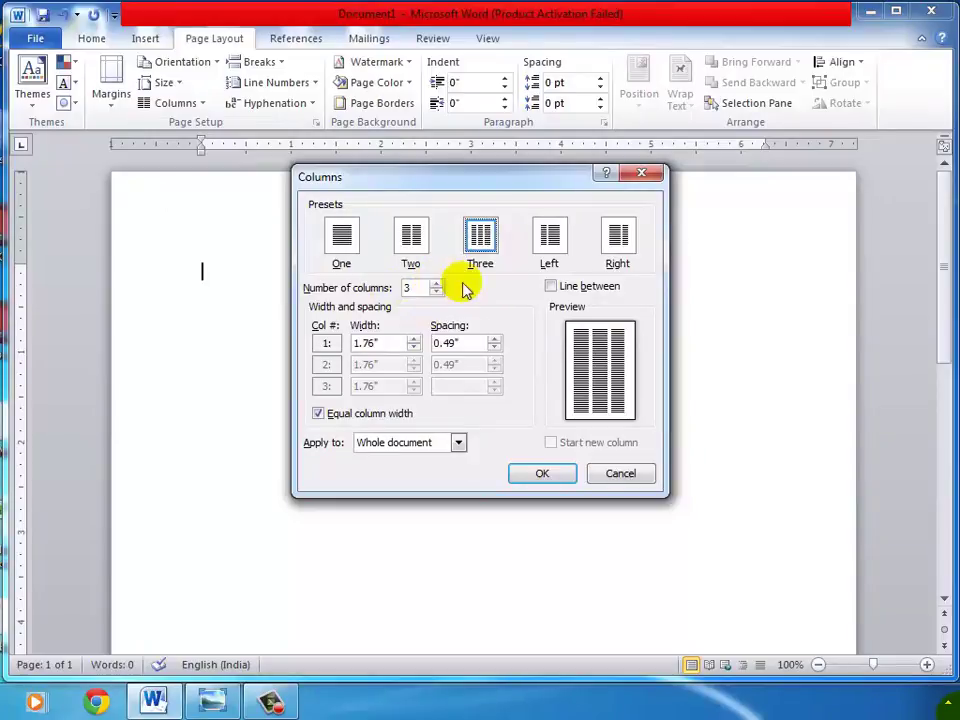
left_click(551, 287)
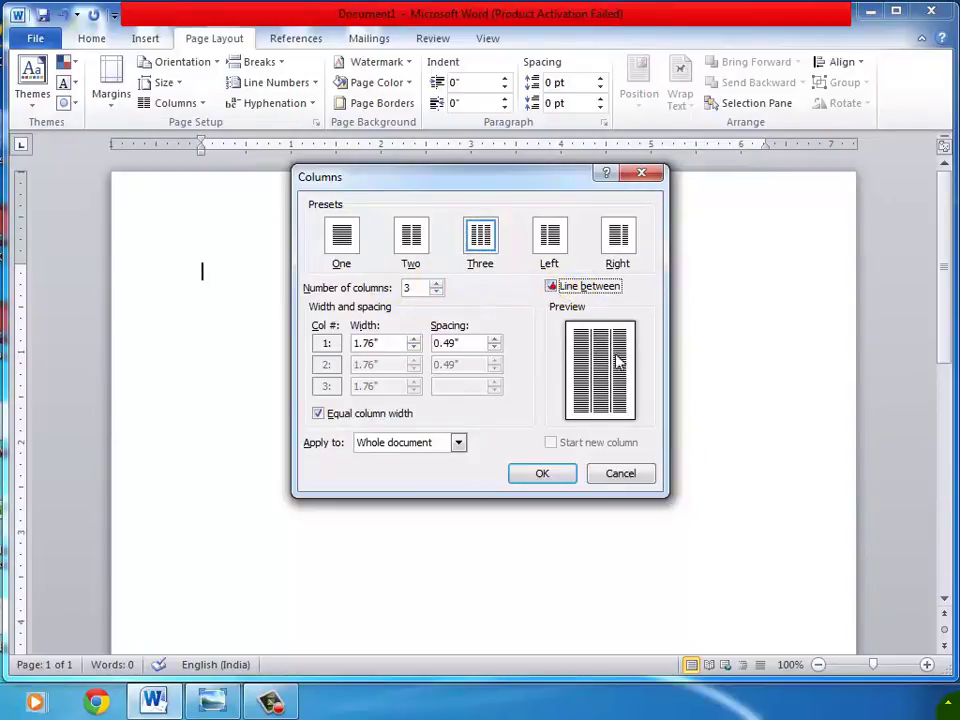
left_click(551, 287)
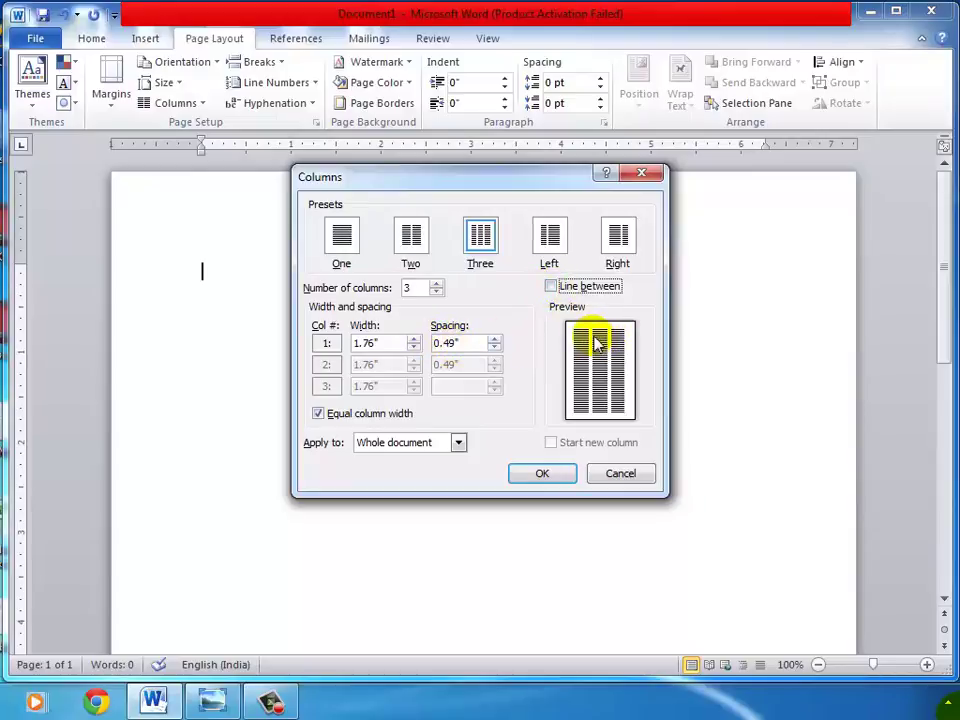
- Try different column spacings, set the spacing to 0.3", and apply the three-column layout
left_click(494, 340)
left_click(494, 340)
left_click(494, 340)
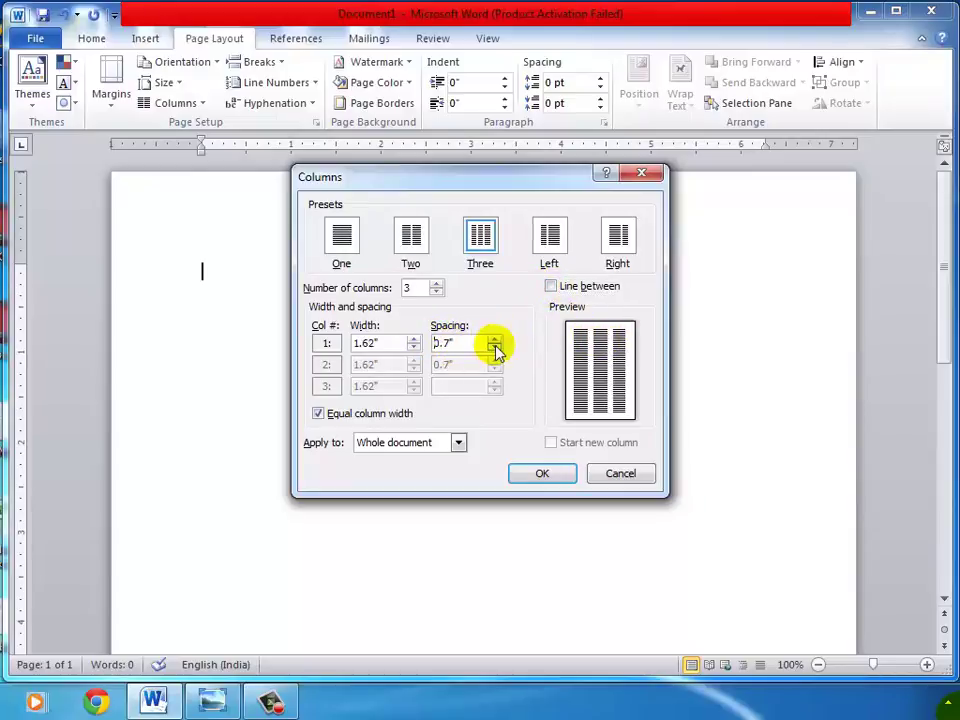
left_click(493, 349)
left_click(493, 349)
left_click(493, 349)
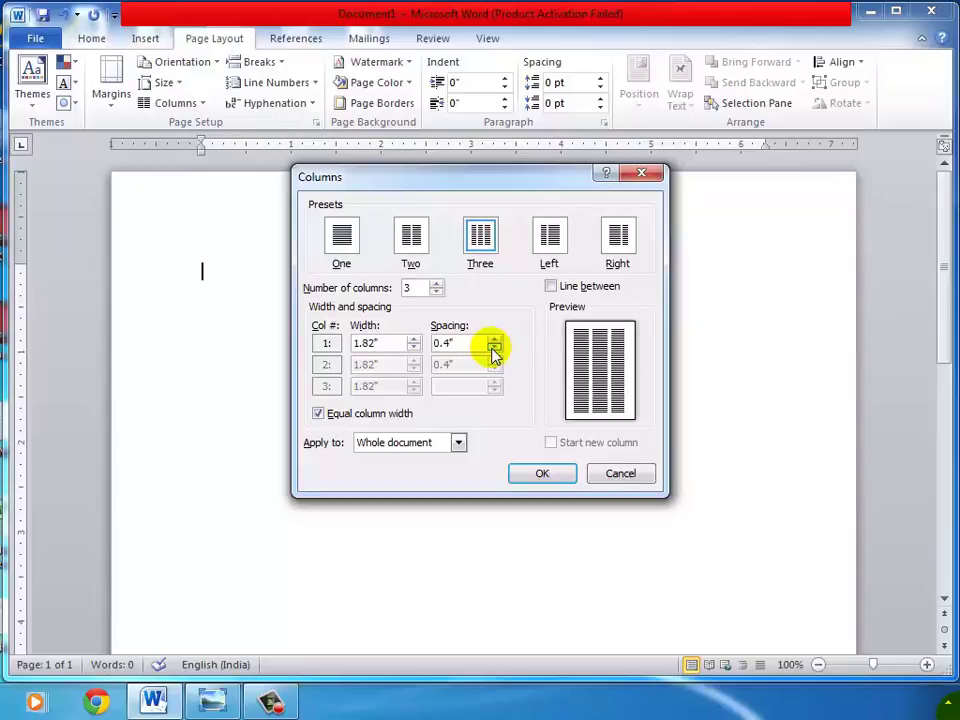
left_click(493, 349)
left_click(495, 342)
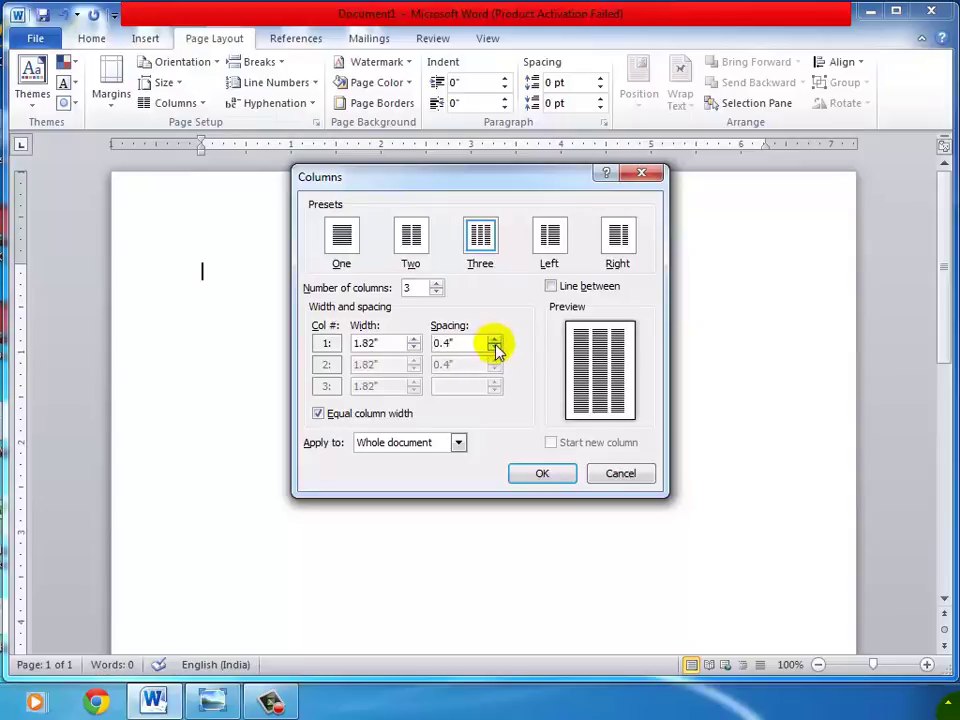
left_click(494, 347)
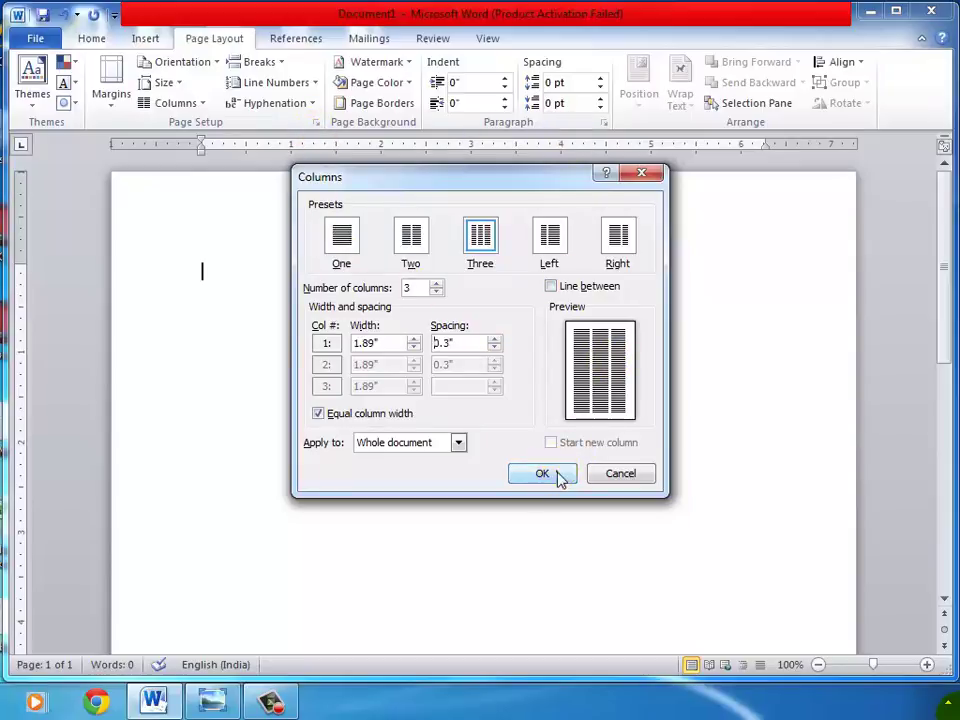
left_click(541, 474)
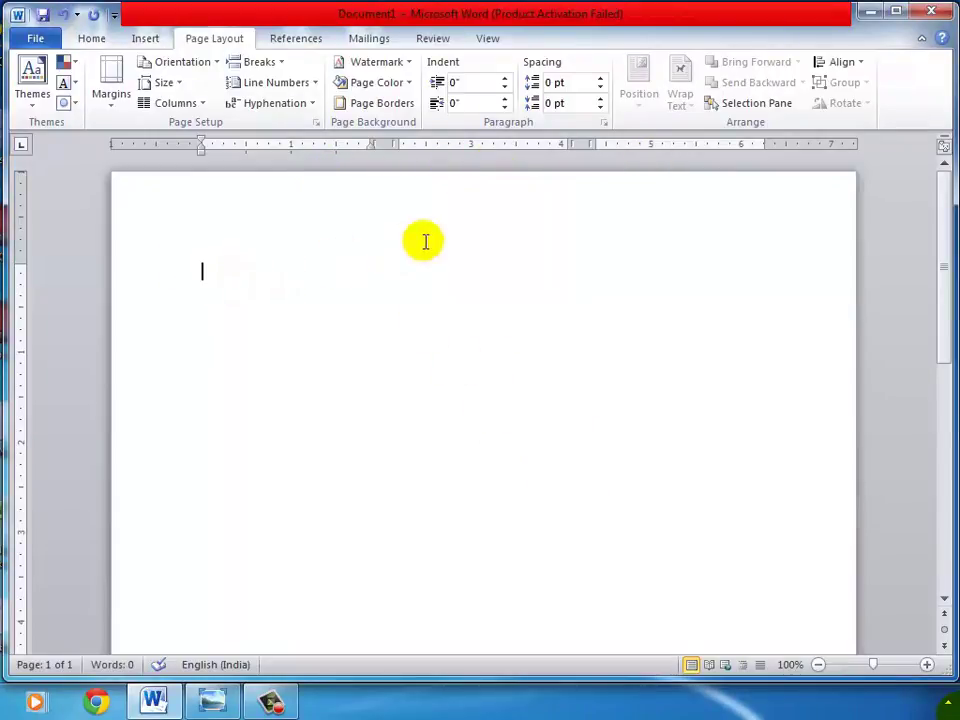
- Try to place the cursor in the empty second and third columns, and insert a page break
left_click(455, 237)
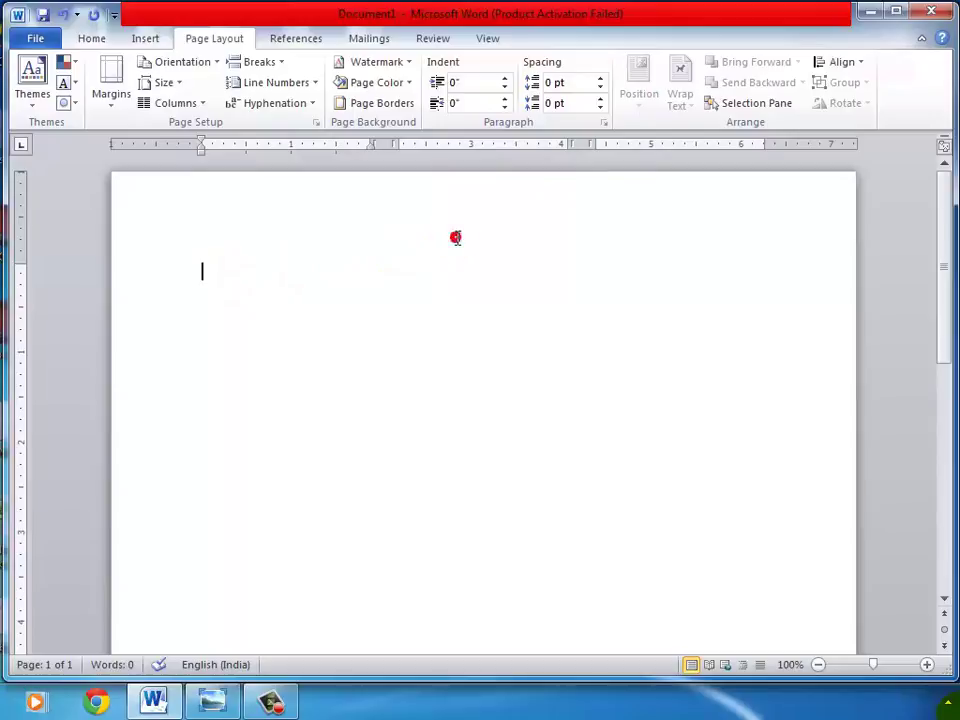
left_click(684, 244)
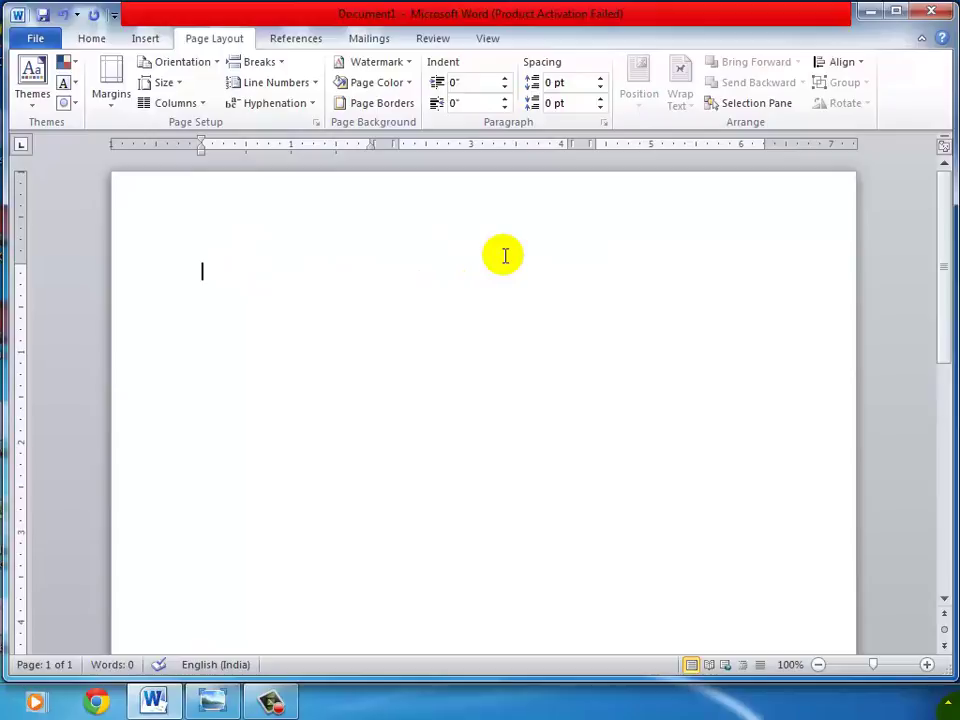
left_click(146, 38)
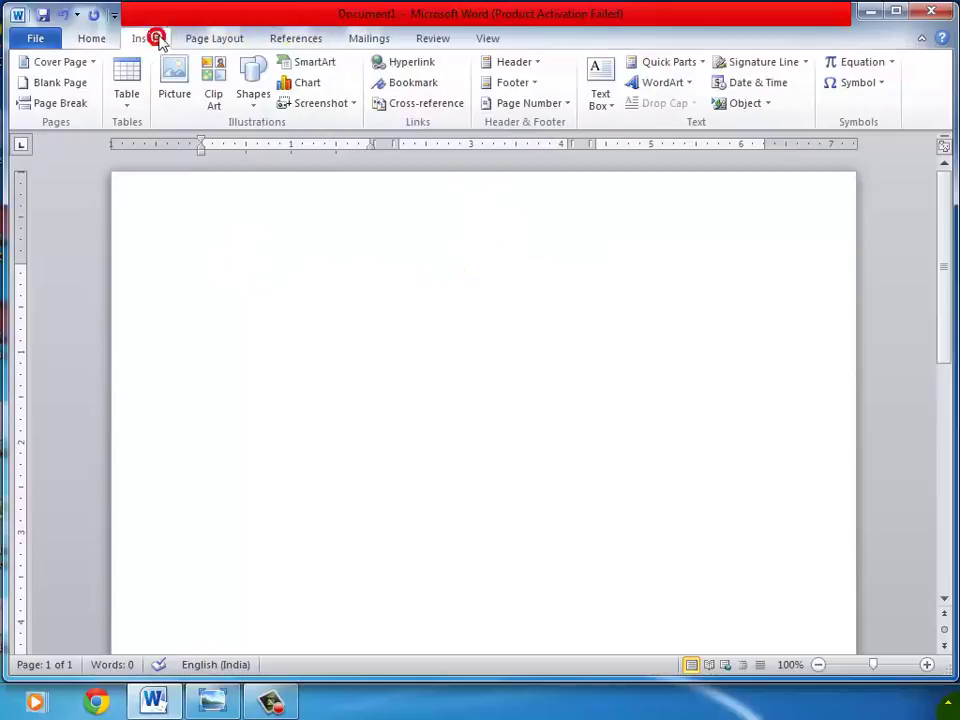
left_click(84, 115)
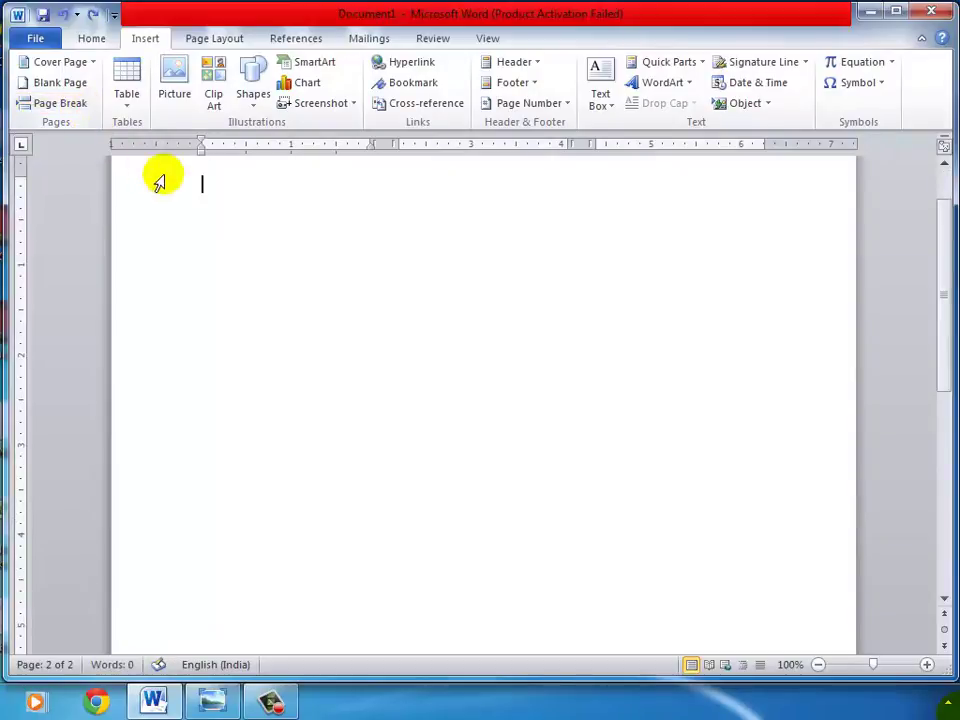
- Insert a column break to reach the second column, and move the cursor between the first and second columns
left_click(218, 40)
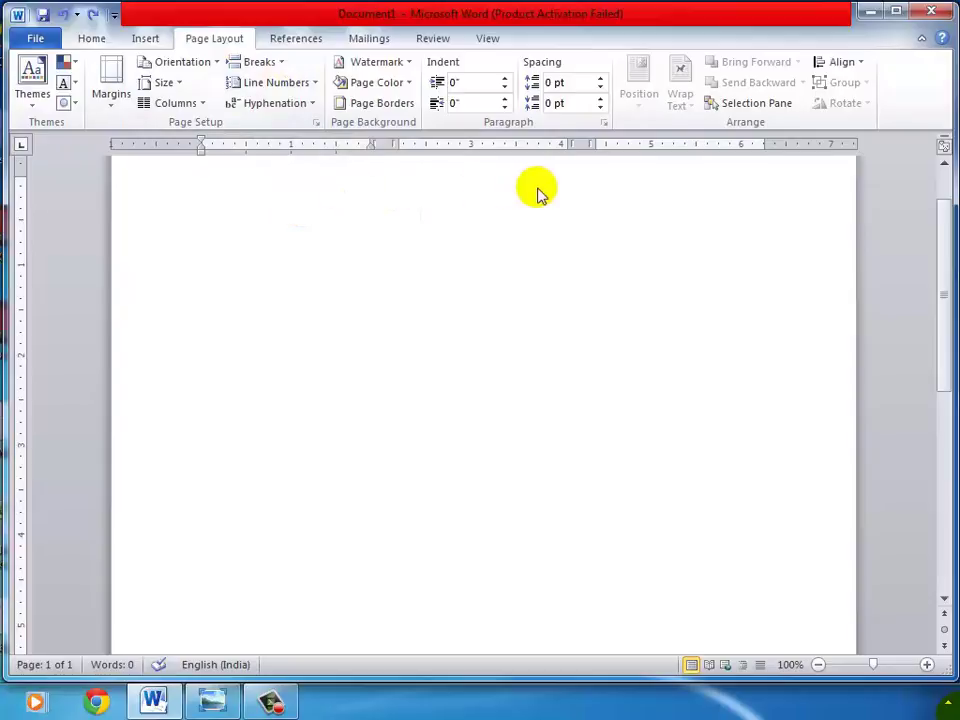
left_click(280, 64)
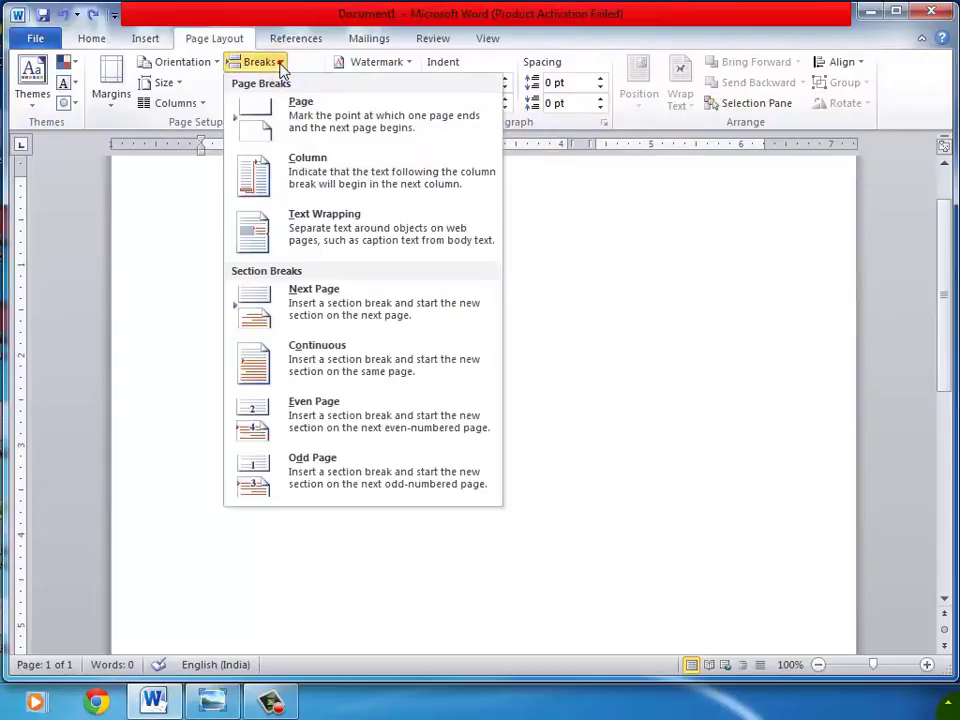
left_click(313, 190)
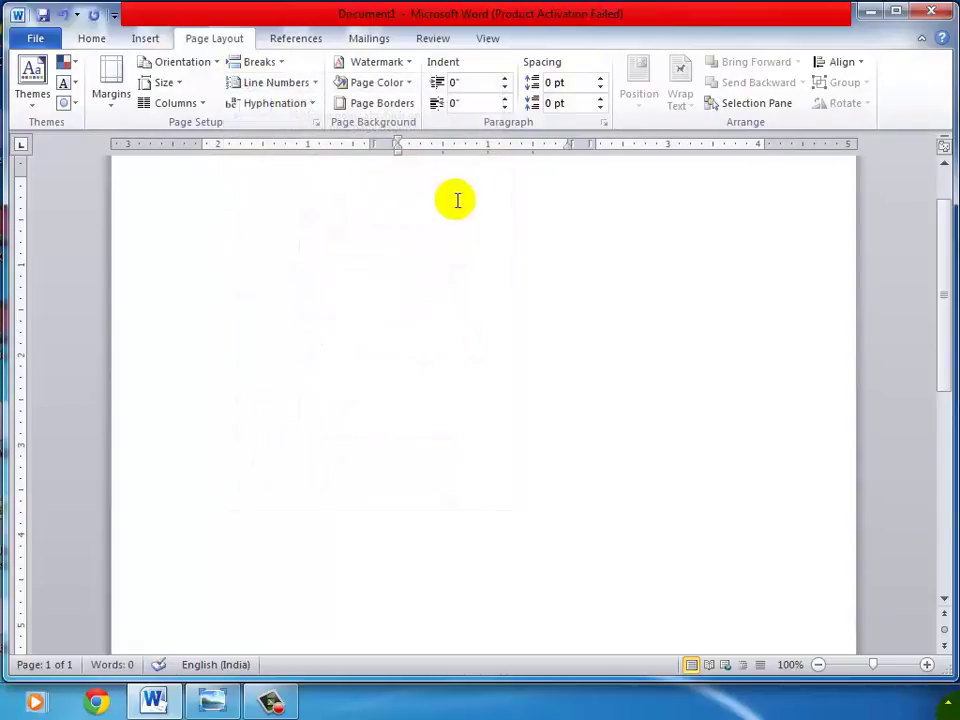
left_click(302, 197)
left_click(439, 197)
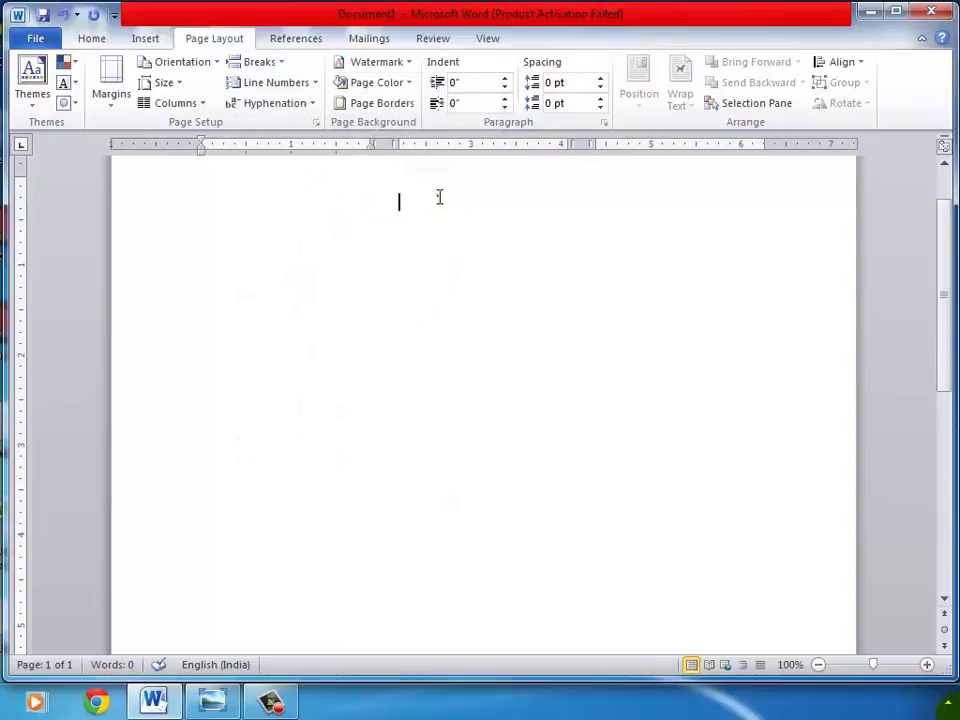
left_click(288, 197)
left_click(435, 197)
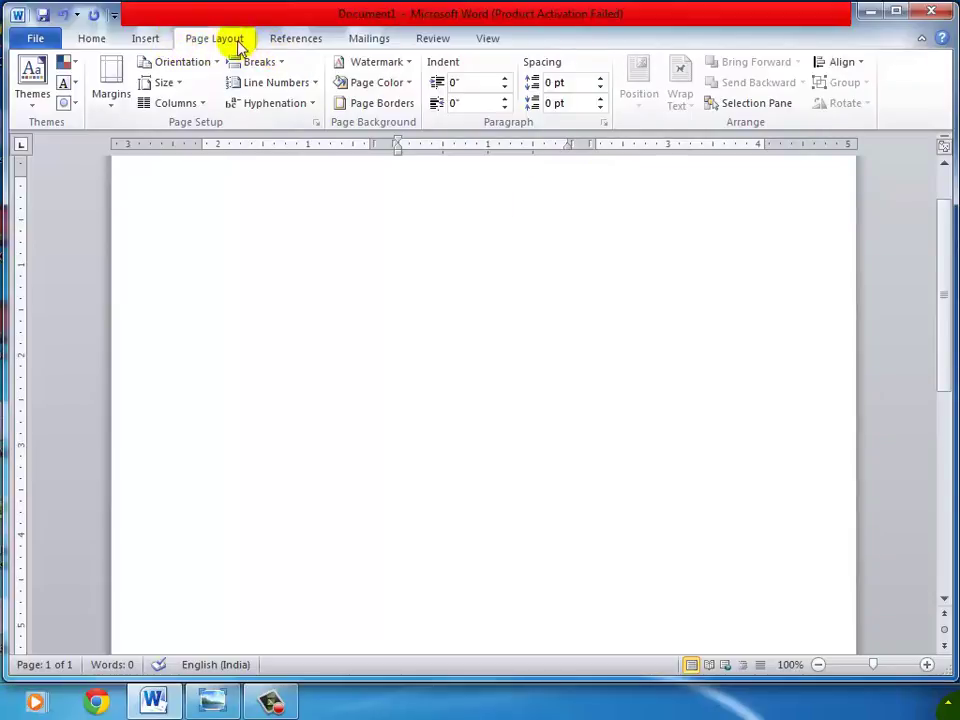
- Insert another column break to reach the third column, and place the cursor in each column in turn
left_click(283, 64)
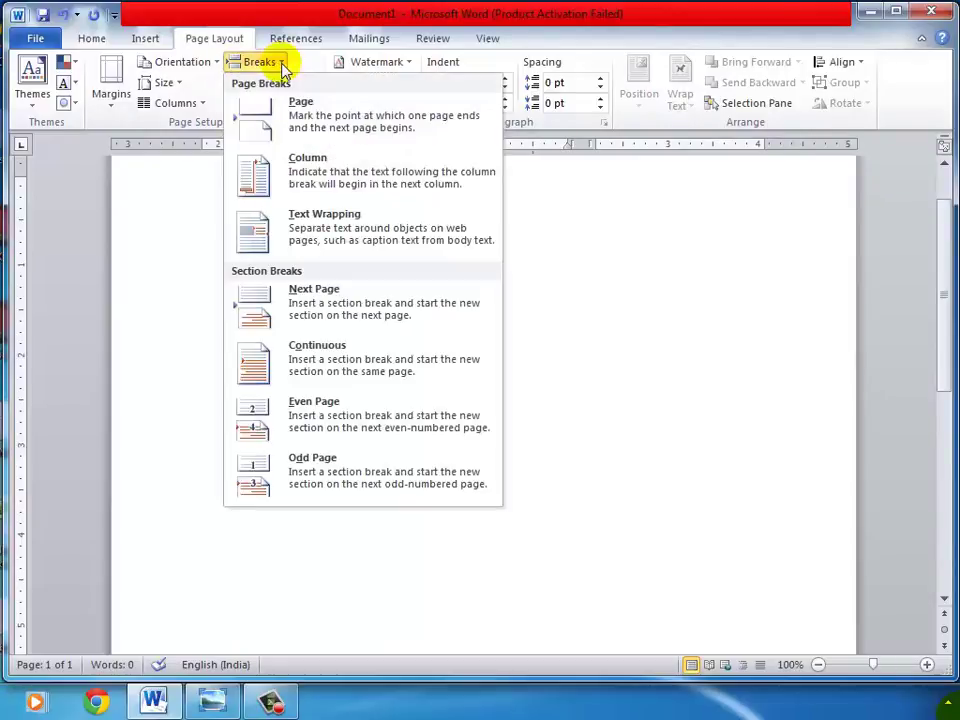
left_click(285, 180)
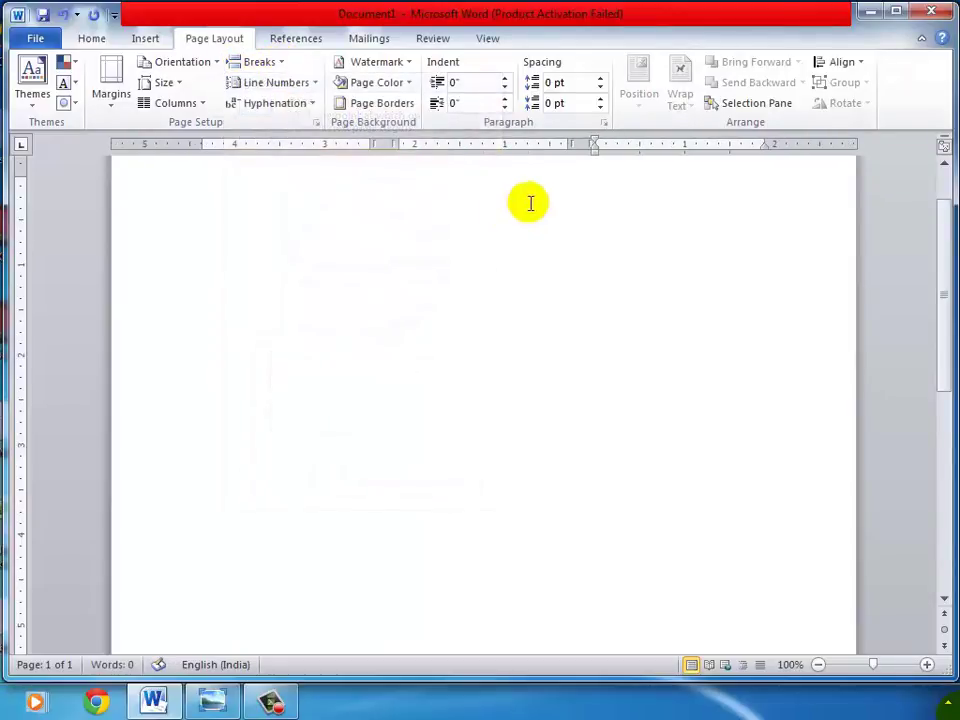
left_click(323, 201)
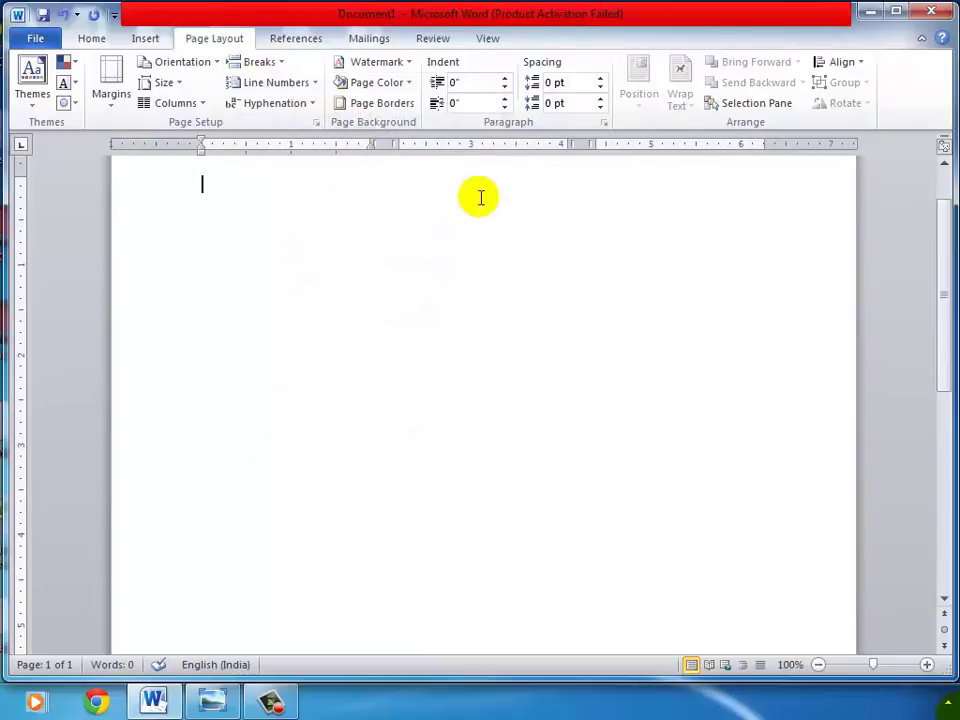
left_click(479, 197)
left_click(632, 195)
- Generate sample text at the start of the first column with =RAND()
left_click(322, 195)
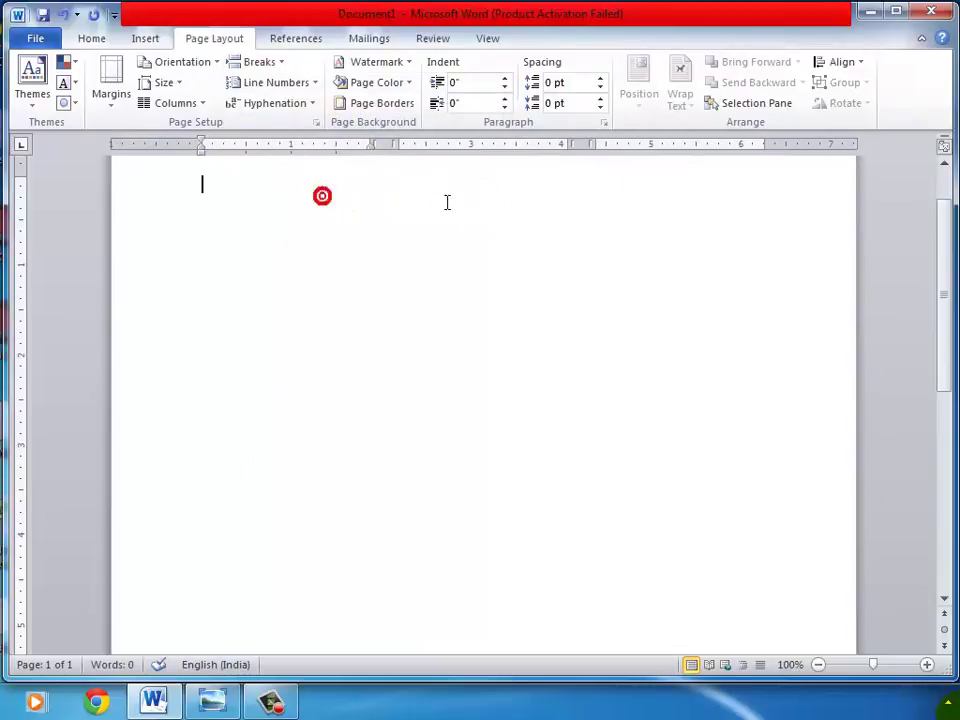
type("=RAND(")
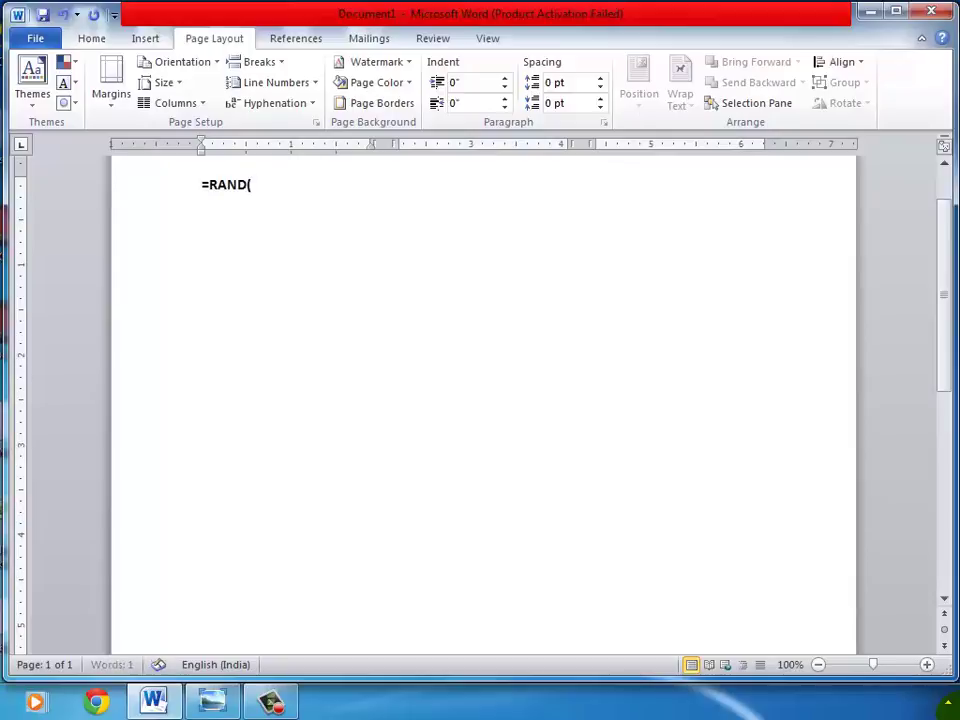
type(")")
key("Return")
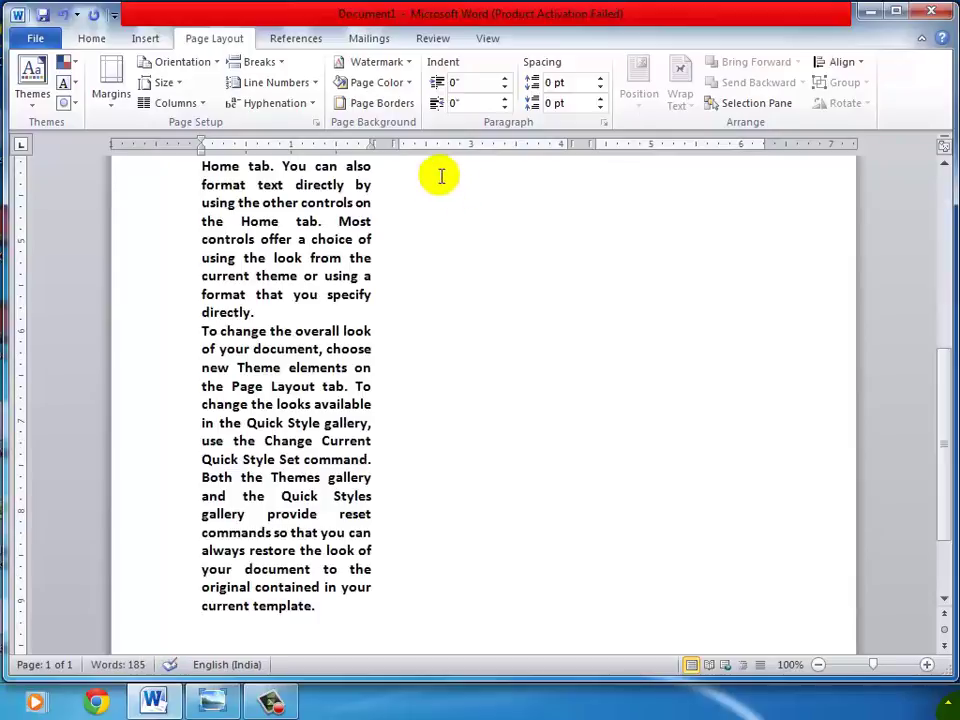
- Generate sample text at the start of the second column with =RAND()
scroll(460, 190, "up", 6)
left_click(489, 197)
scroll(485, 198, "up", 2)
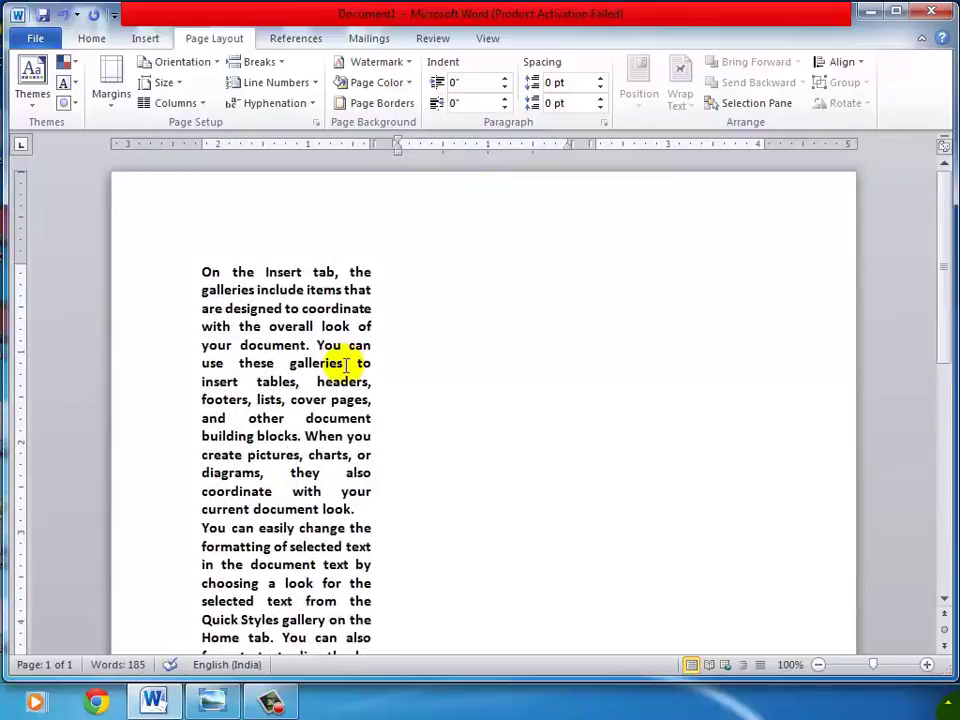
type("=")
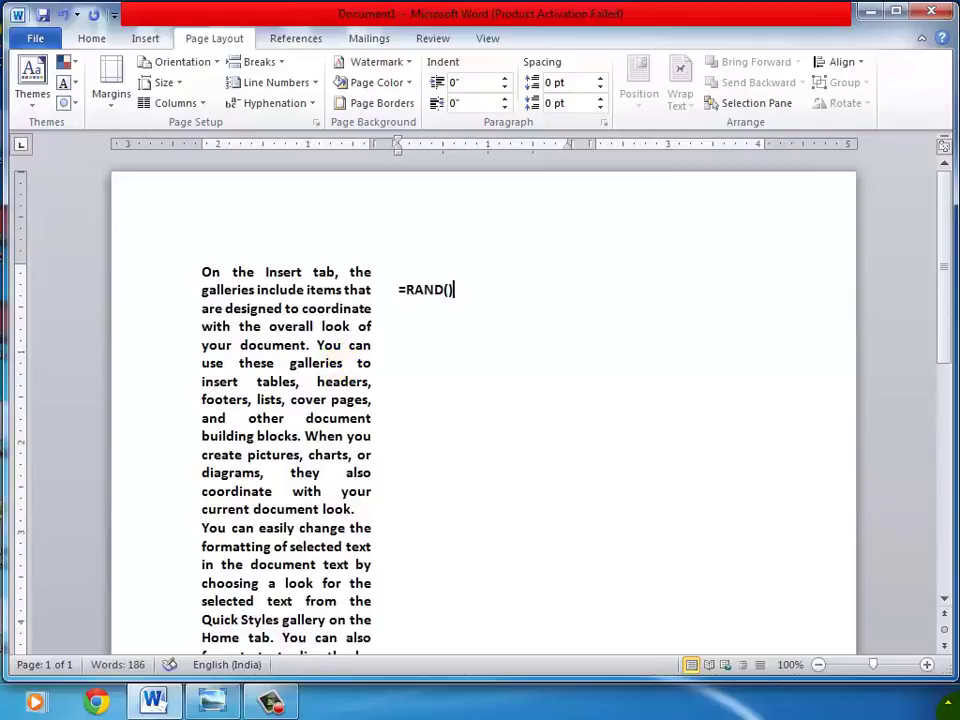
type("RAND()")
key("Return")
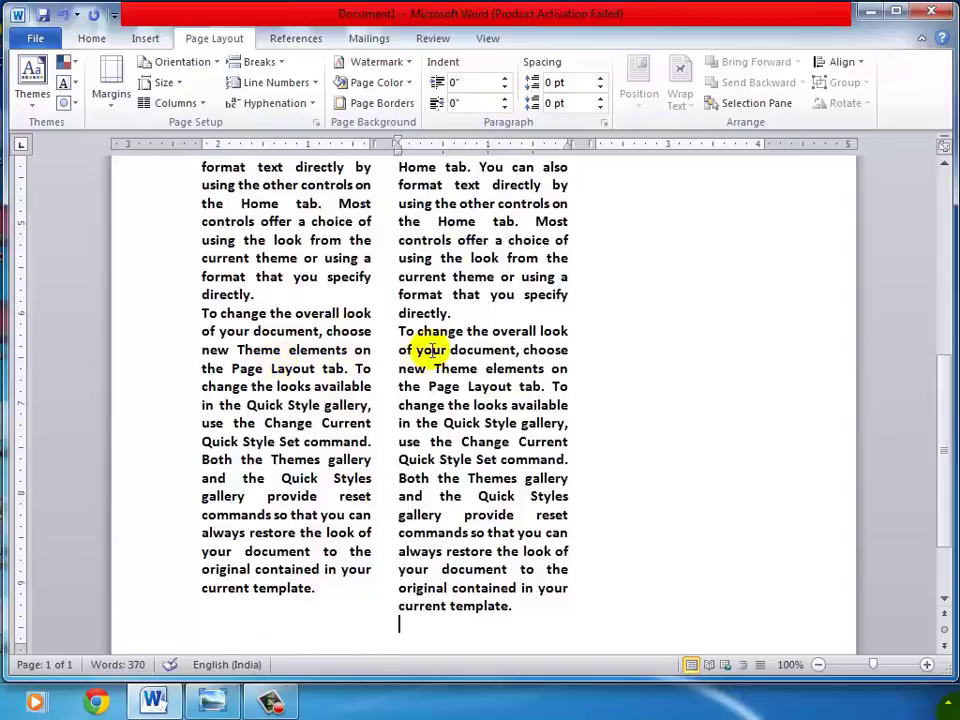
scroll(428, 345, "up", 10)
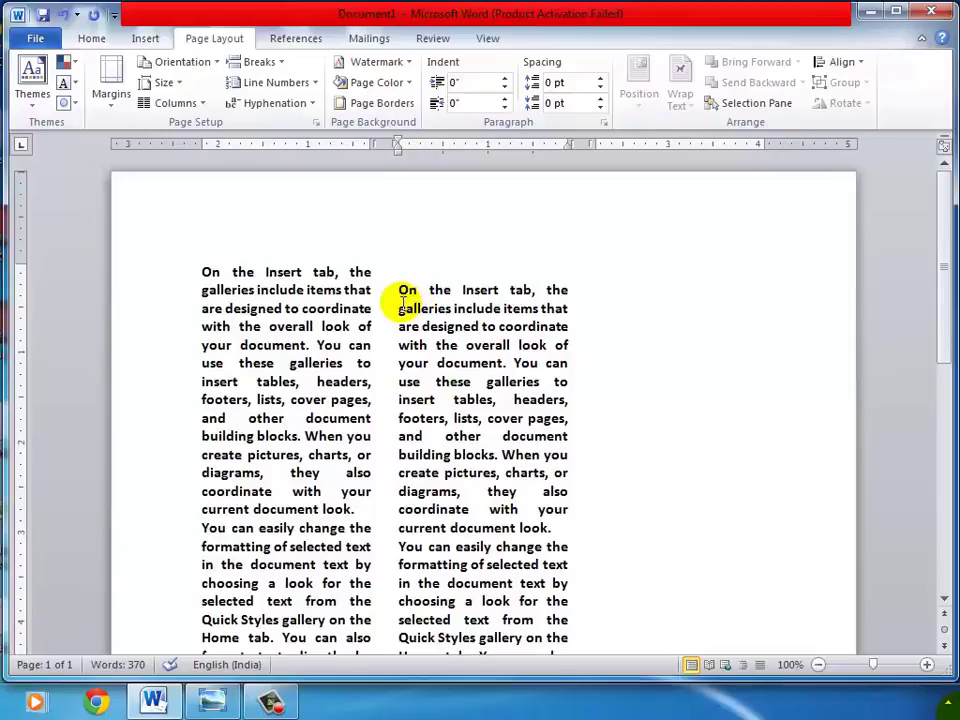
- Delete all the document's content and set the page layout back to one column
key("ctrl+a")
key("Delete")
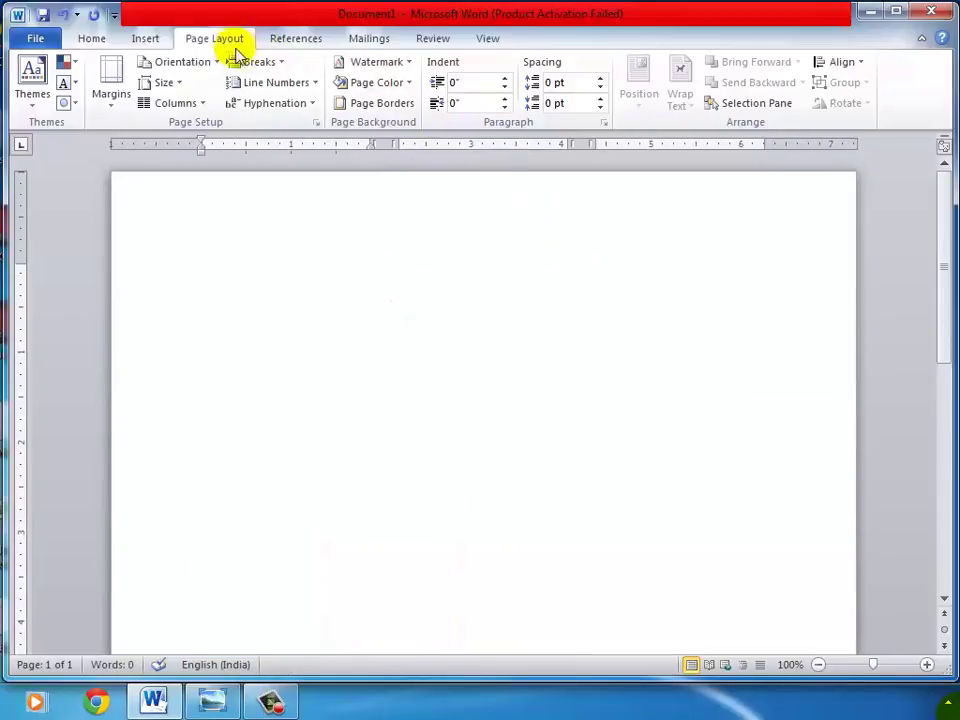
left_click(180, 103)
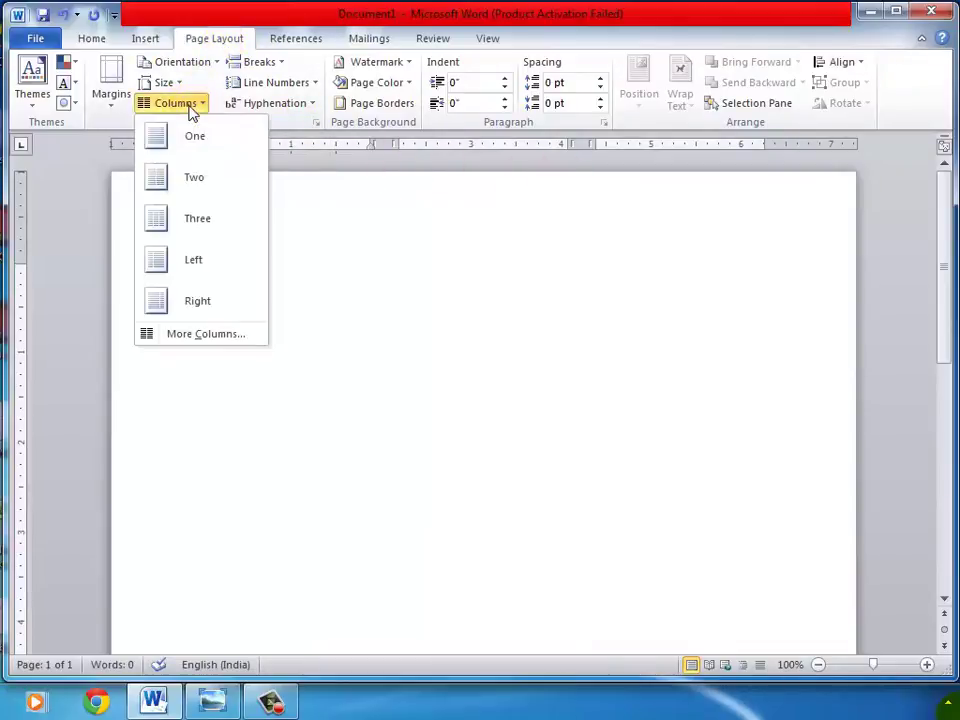
left_click(193, 139)
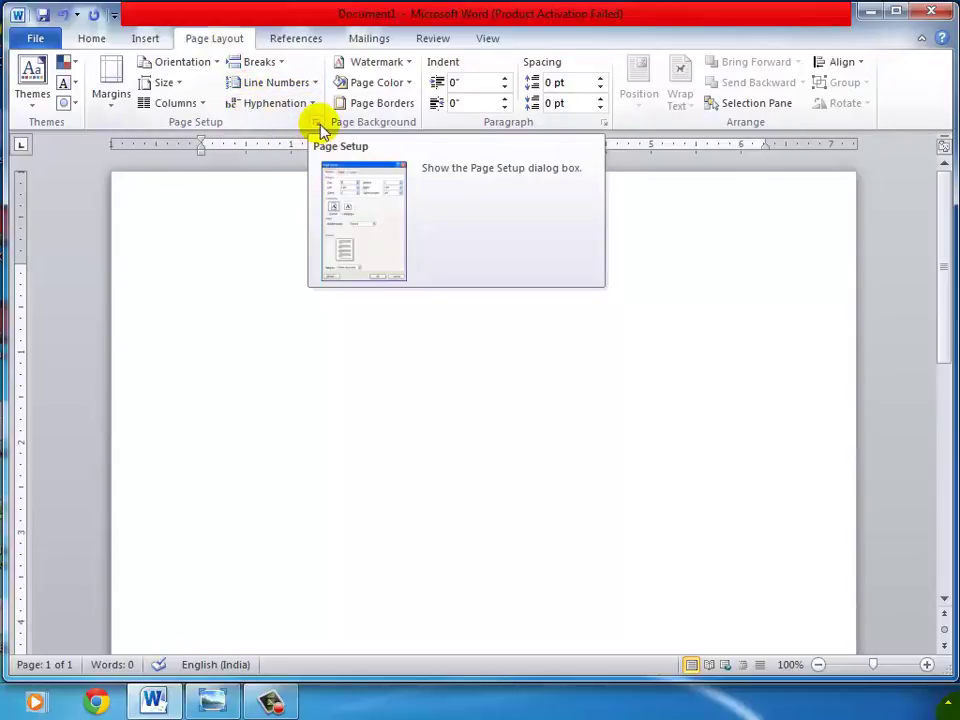
left_click(272, 700)
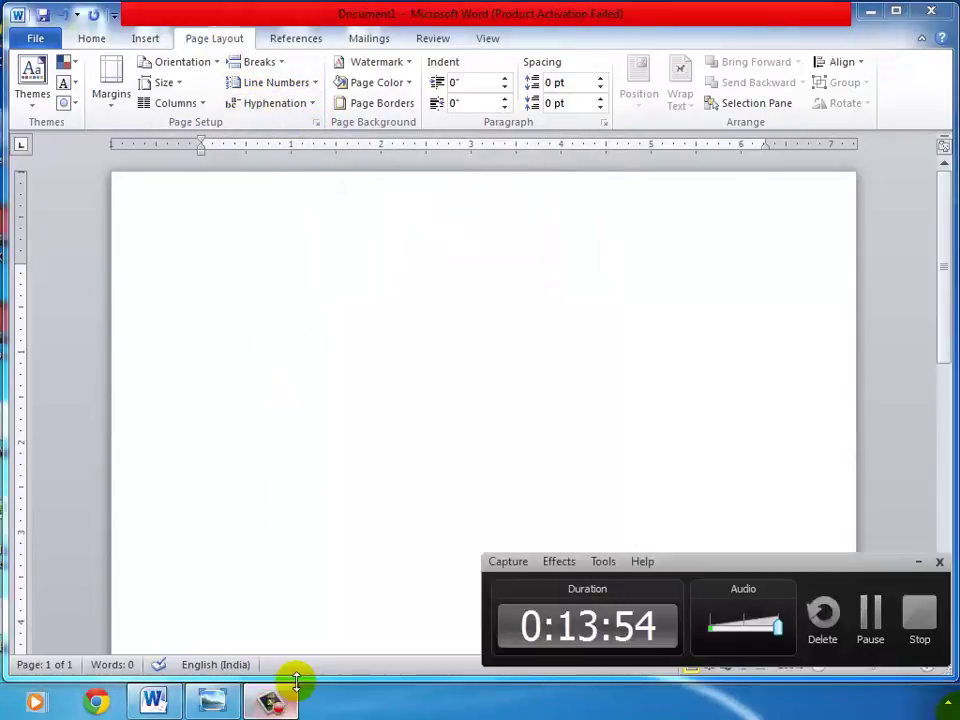